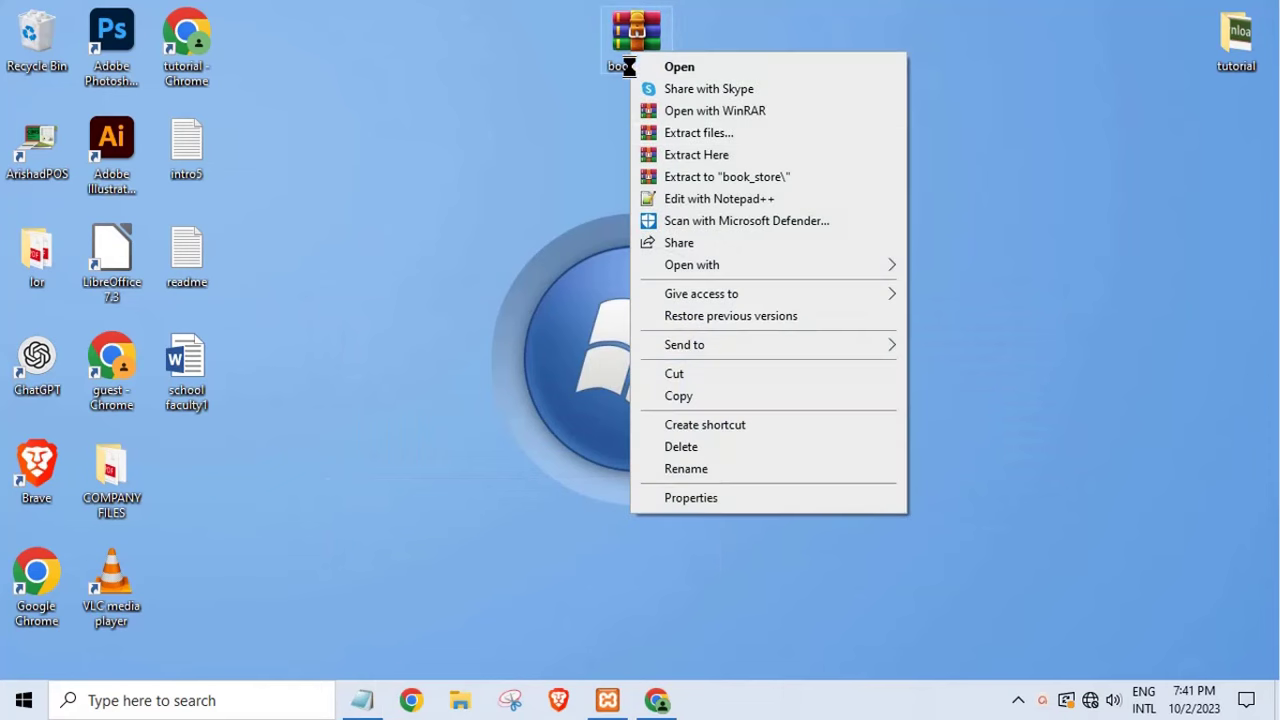
# - Extract book_store.zip here and bring up the XAMPP Control Panel with Apache and MySQL running
pyautogui.click(706, 154)
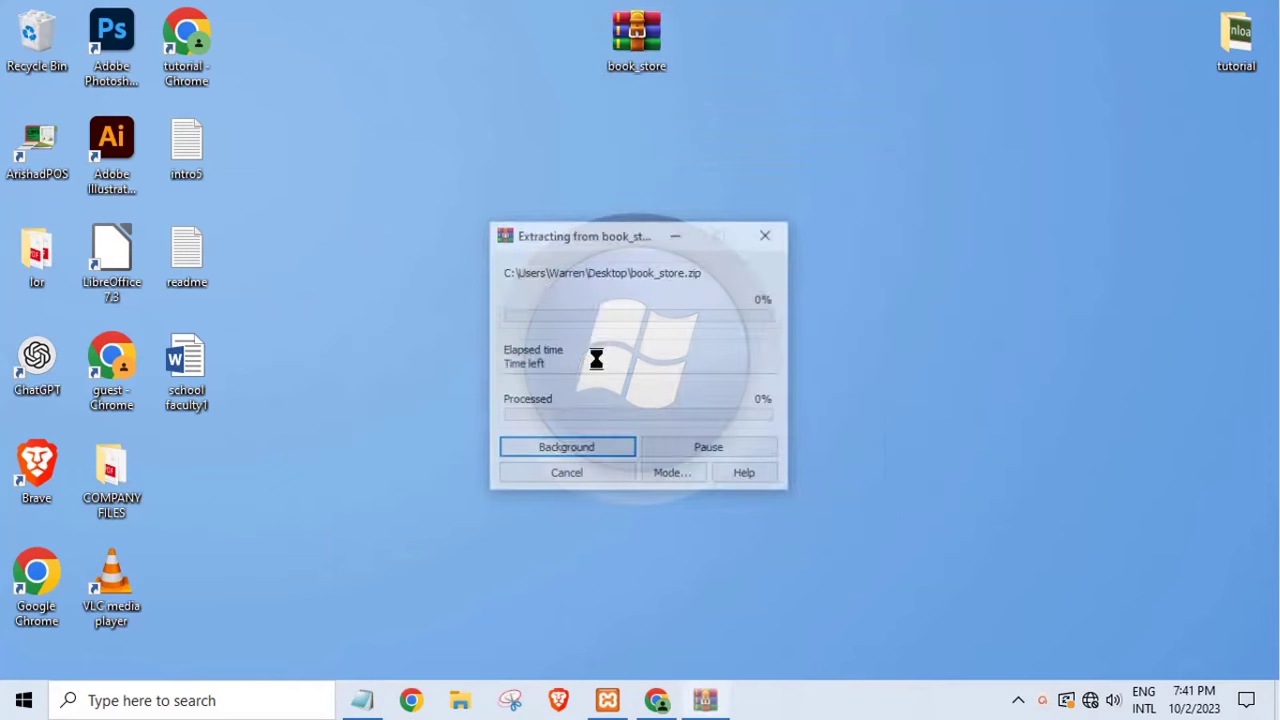
pyautogui.click(665, 703)
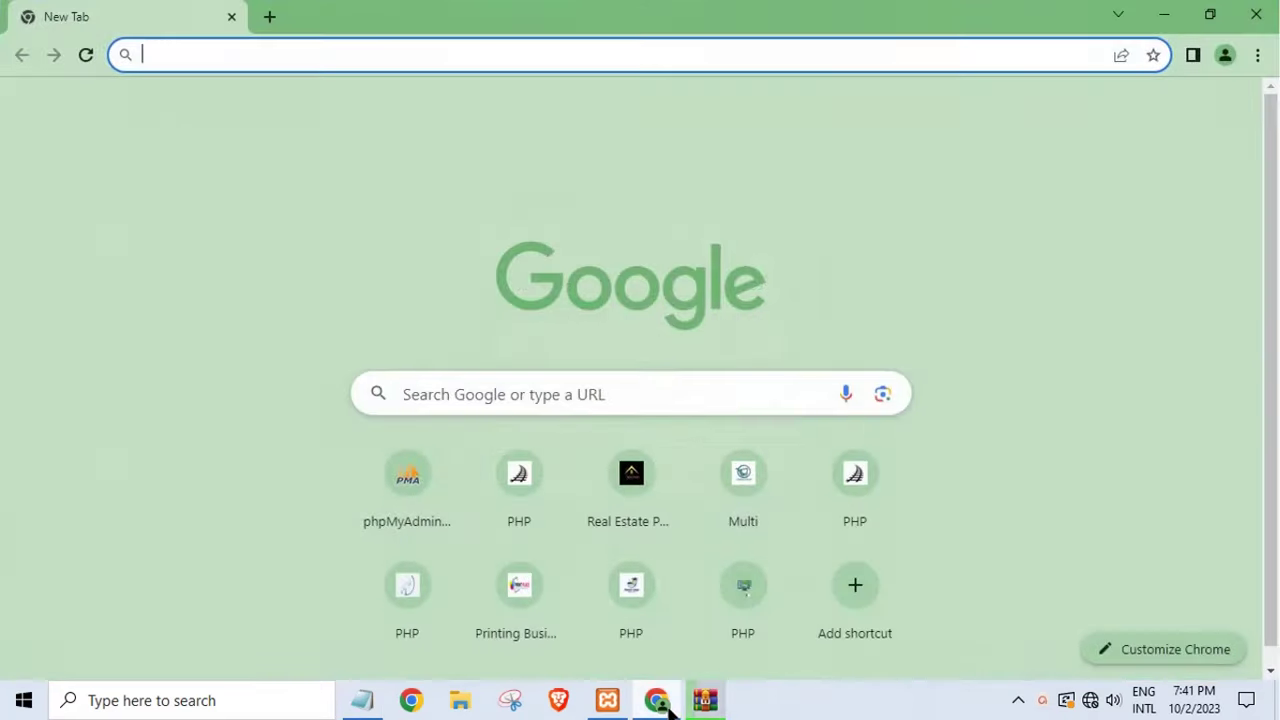
pyautogui.click(1164, 14)
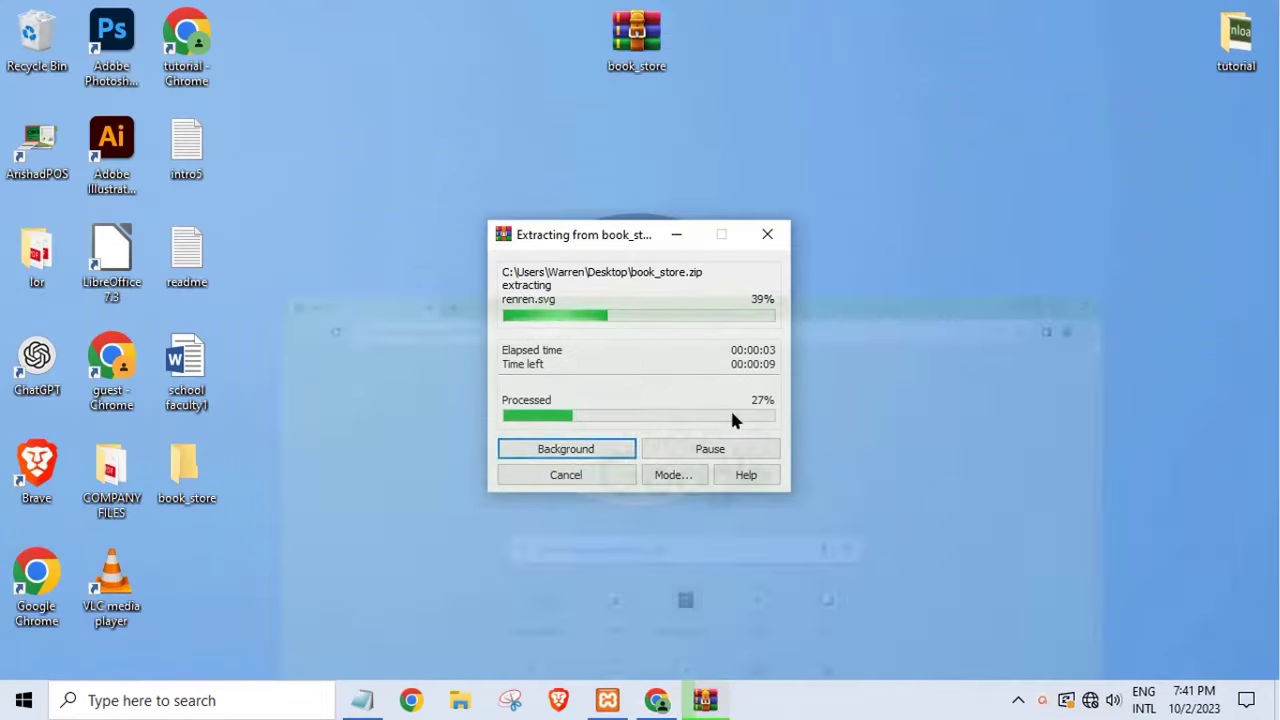
pyautogui.click(607, 700)
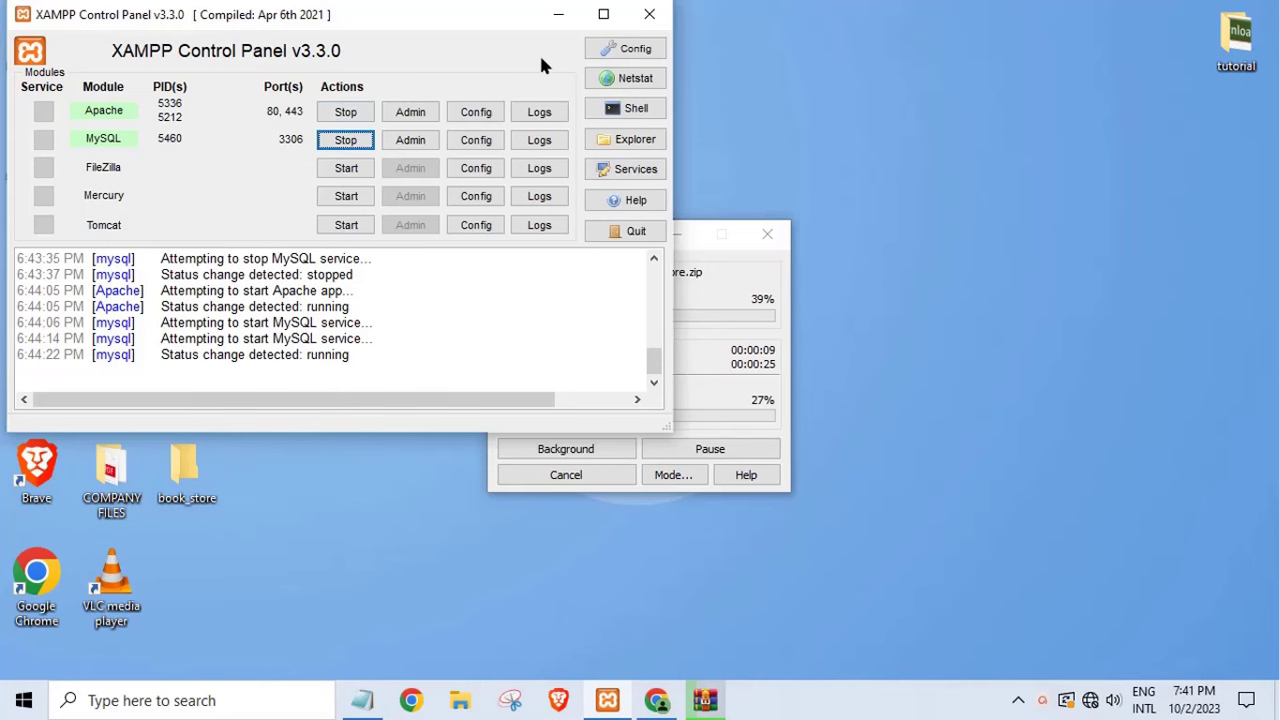
# - Minimize the XAMPP Control Panel to reveal the extracted book_store folder on the desktop
pyautogui.click(558, 14)
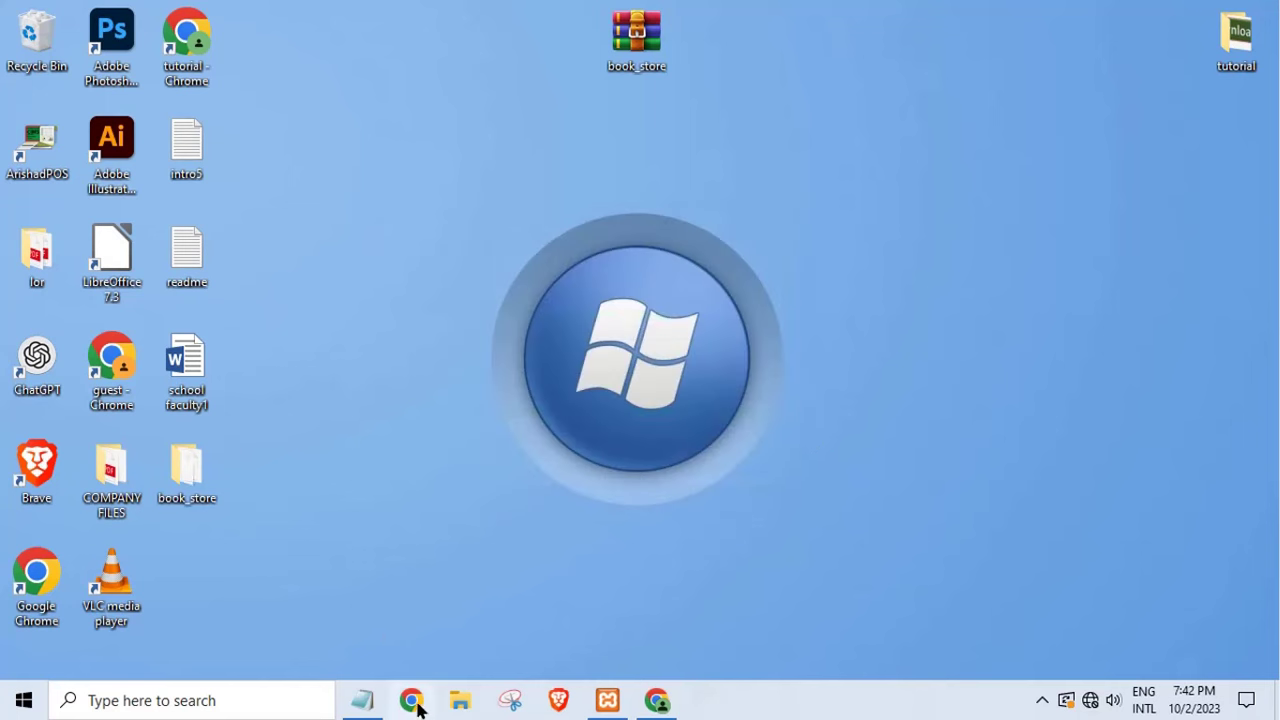
# - Move the book_store folder up and open its database readme maximized in Notepad
pyautogui.moveTo(194, 486); pyautogui.dragTo(445, 86)
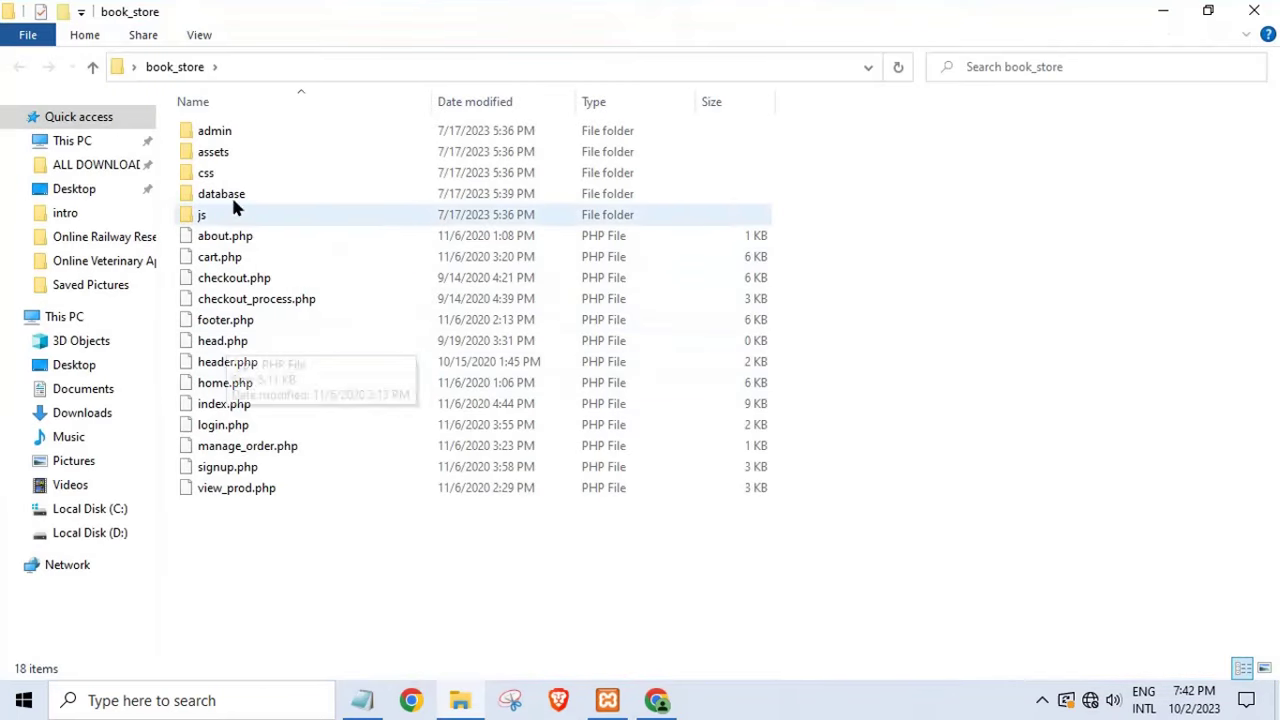
pyautogui.doubleClick(230, 204)
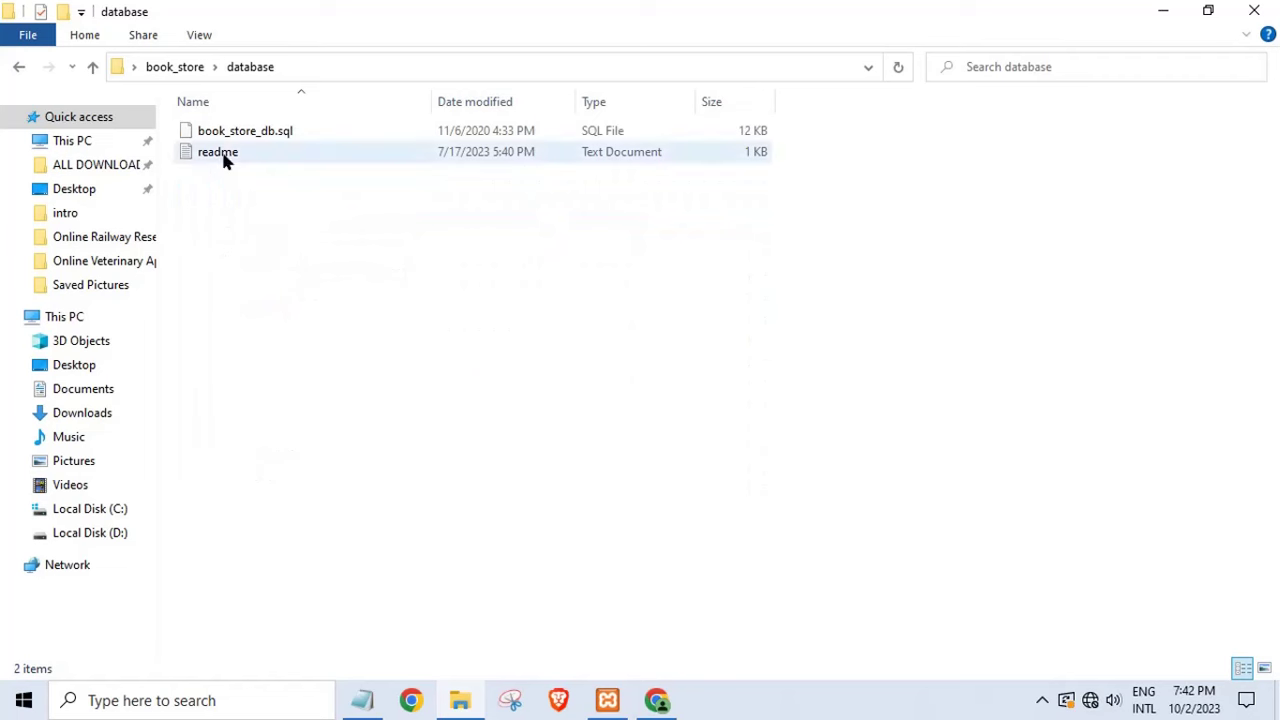
pyautogui.doubleClick(224, 156)
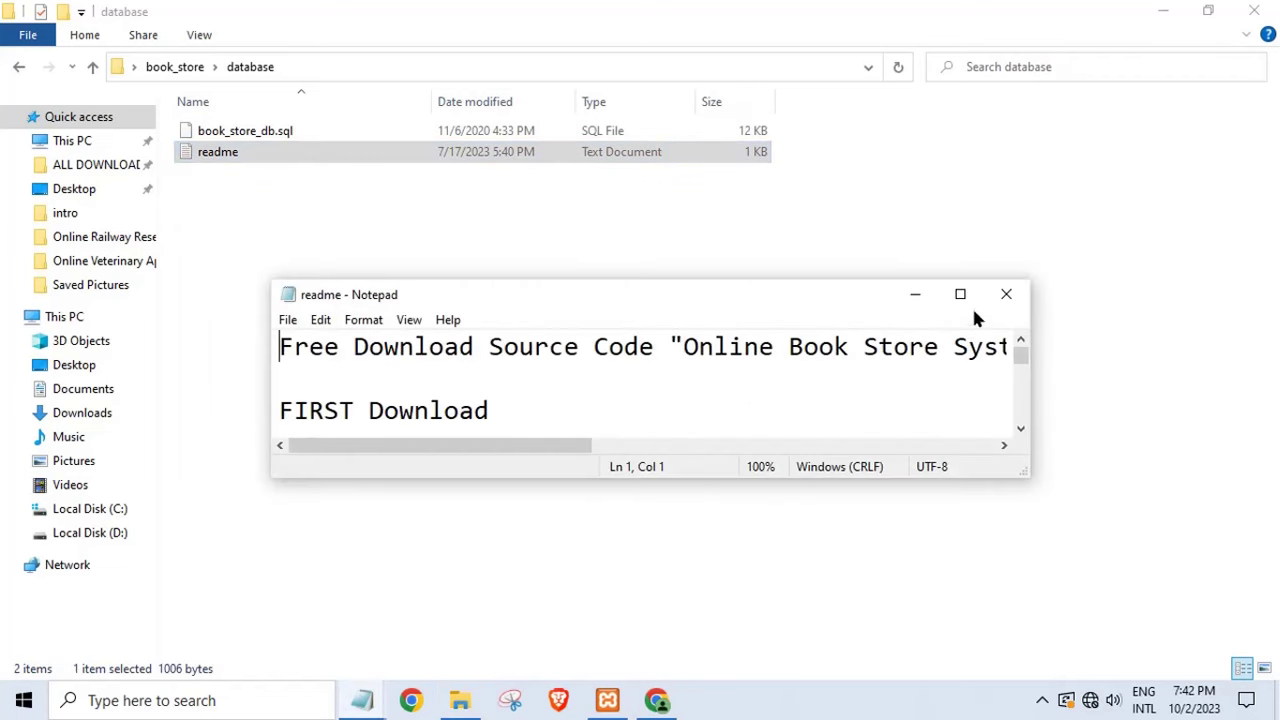
pyautogui.click(960, 294)
# - Read the readme's requirements: XAMPP, a text editor, book_store, plus the download and extract steps
pyautogui.moveTo(12, 62); pyautogui.dragTo(800, 63)
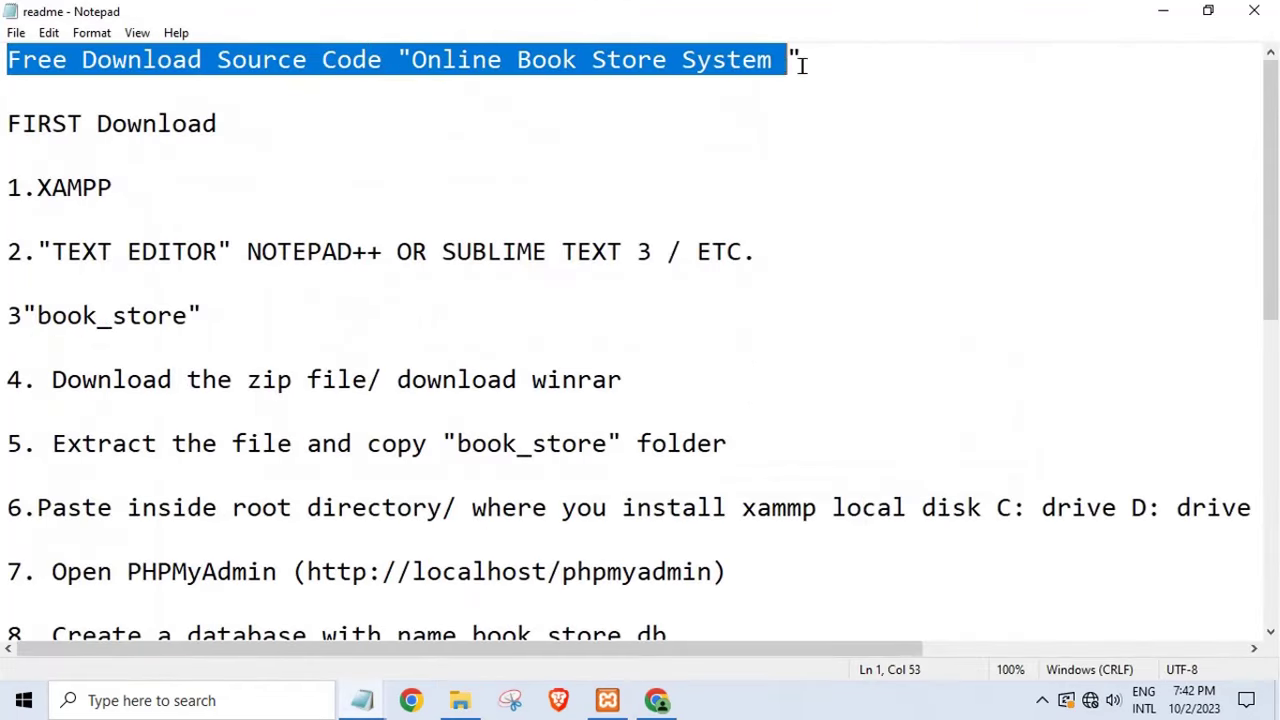
pyautogui.click(382, 110)
pyautogui.moveTo(8, 122); pyautogui.dragTo(229, 140)
pyautogui.click(233, 150)
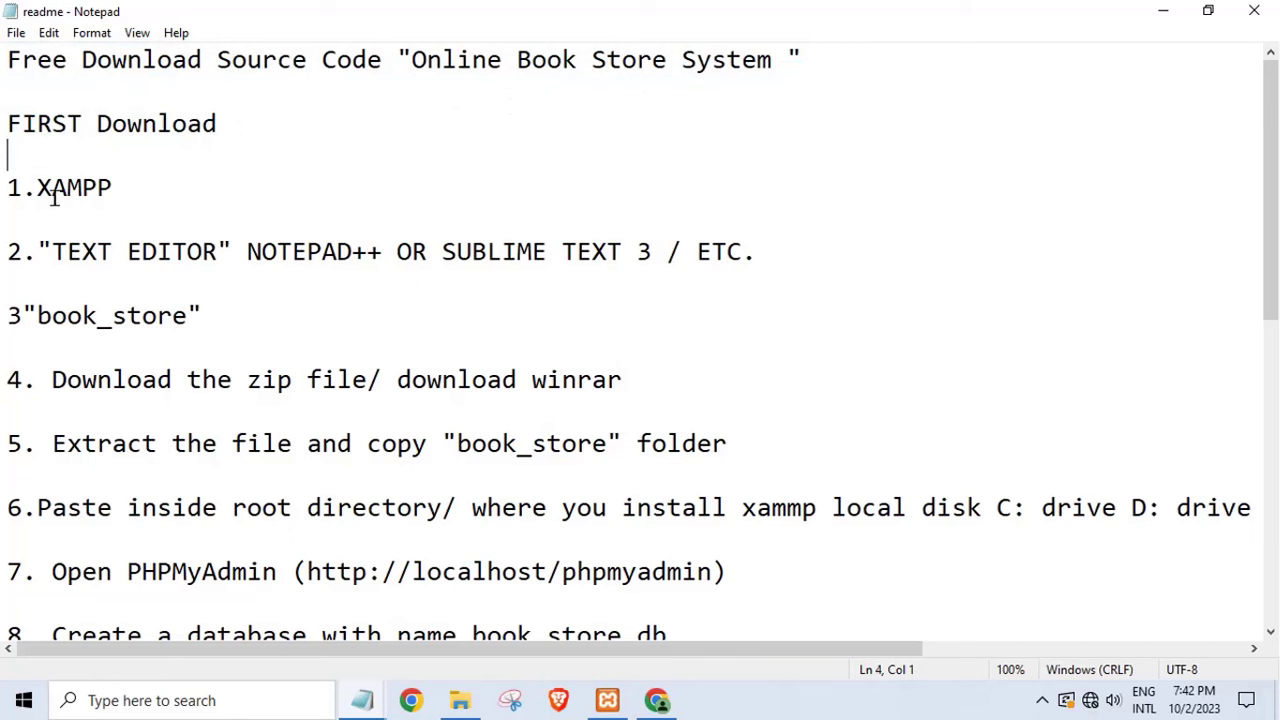
pyautogui.moveTo(37, 187); pyautogui.dragTo(172, 192)
pyautogui.moveTo(55, 254); pyautogui.dragTo(733, 254)
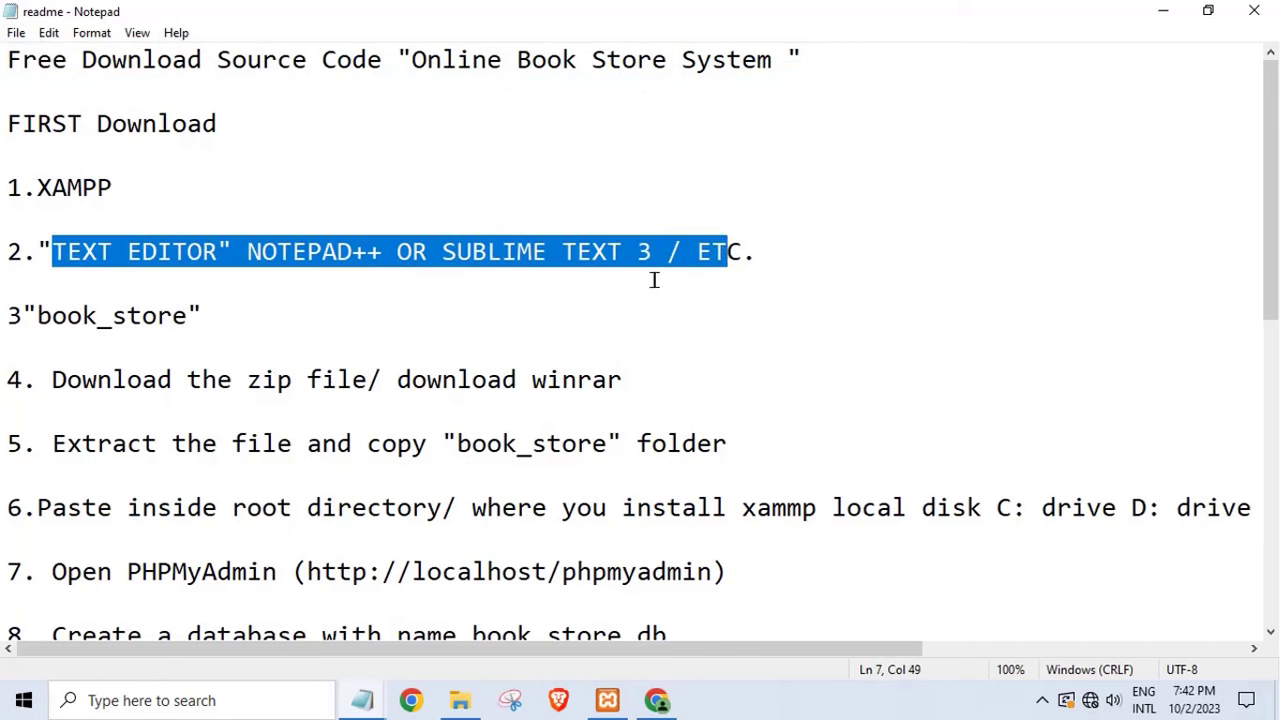
pyautogui.moveTo(22, 316); pyautogui.dragTo(249, 340)
pyautogui.click(249, 342)
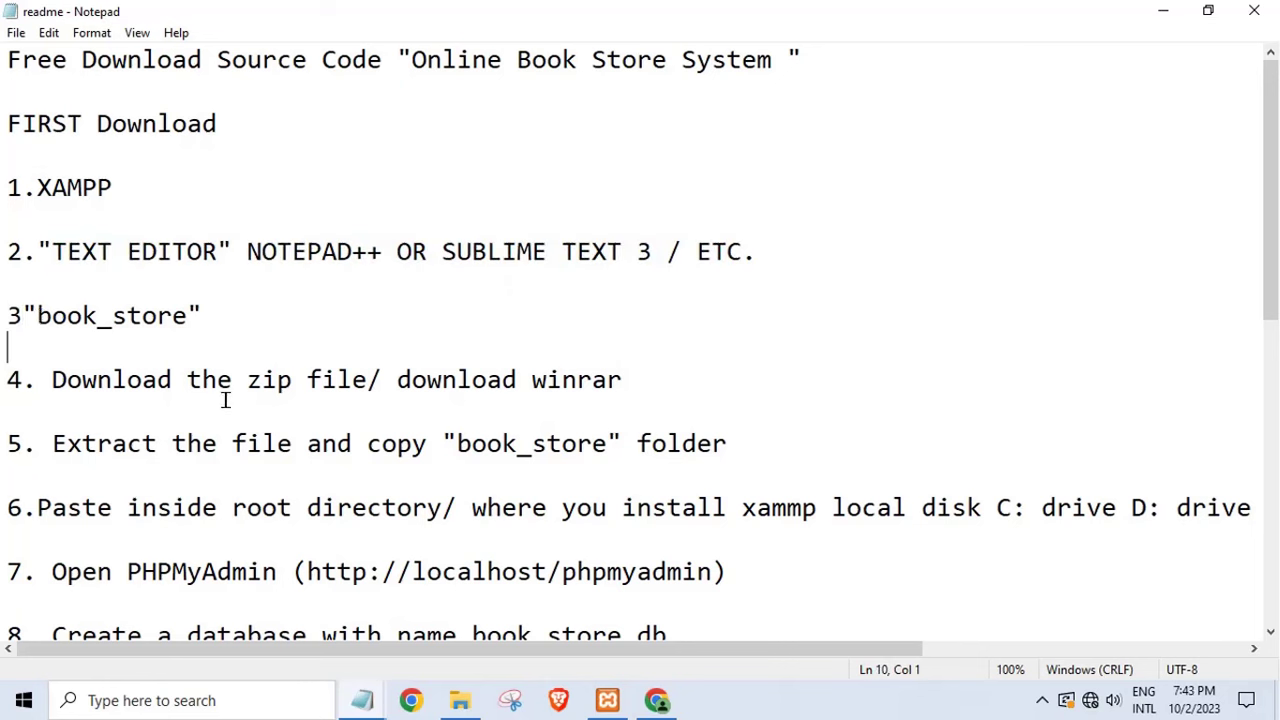
pyautogui.moveTo(52, 380); pyautogui.dragTo(700, 409)
pyautogui.click(700, 410)
pyautogui.moveTo(53, 444); pyautogui.dragTo(646, 480)
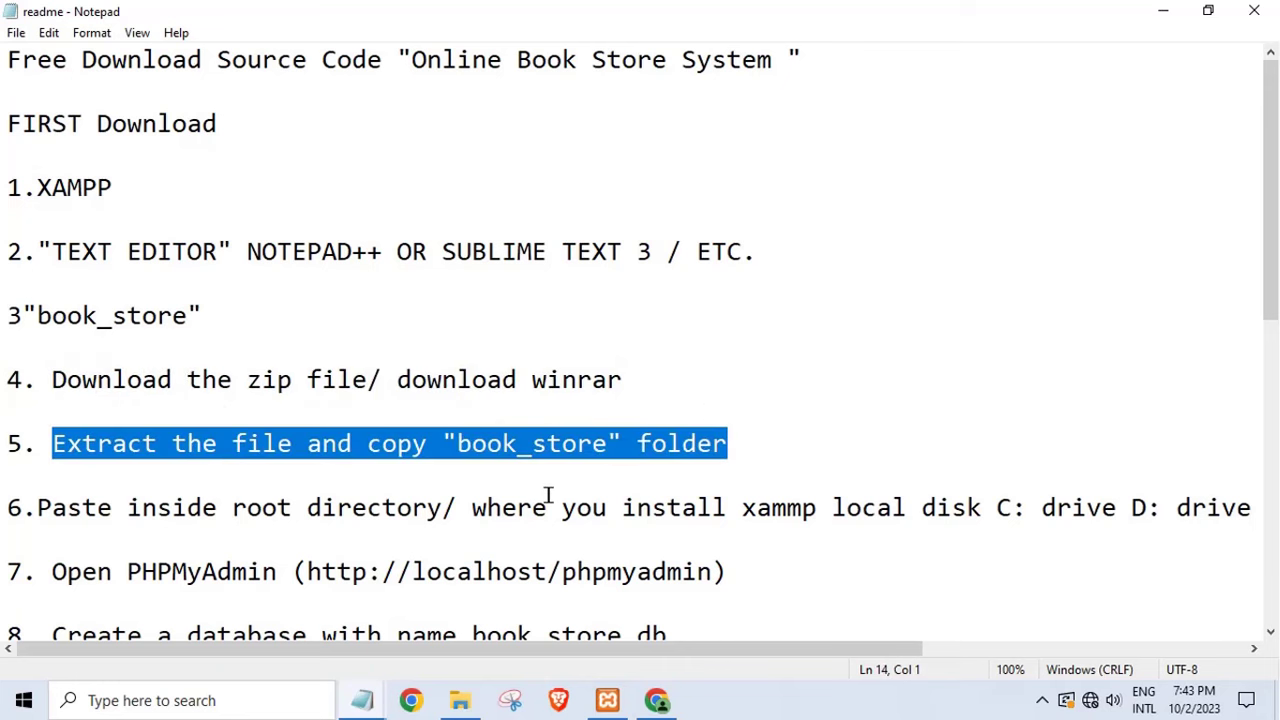
pyautogui.click(413, 507)
# - Read the setup steps: root directory, phpMyAdmin, create book_store_db, import the SQL, run the script
pyautogui.scroll(-1, 337, 451)
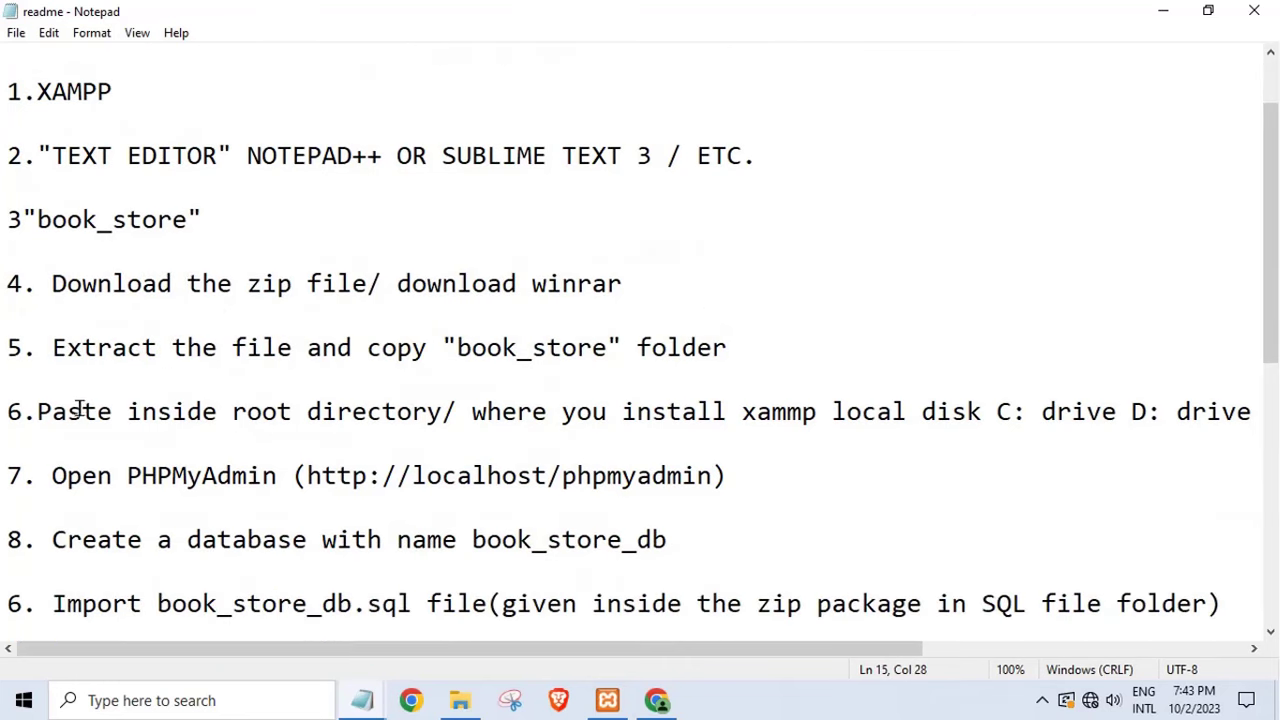
pyautogui.moveTo(40, 411); pyautogui.dragTo(671, 411)
pyautogui.click(378, 476)
pyautogui.moveTo(57, 476); pyautogui.dragTo(683, 491)
pyautogui.click(683, 491)
pyautogui.scroll(-3, 680, 490)
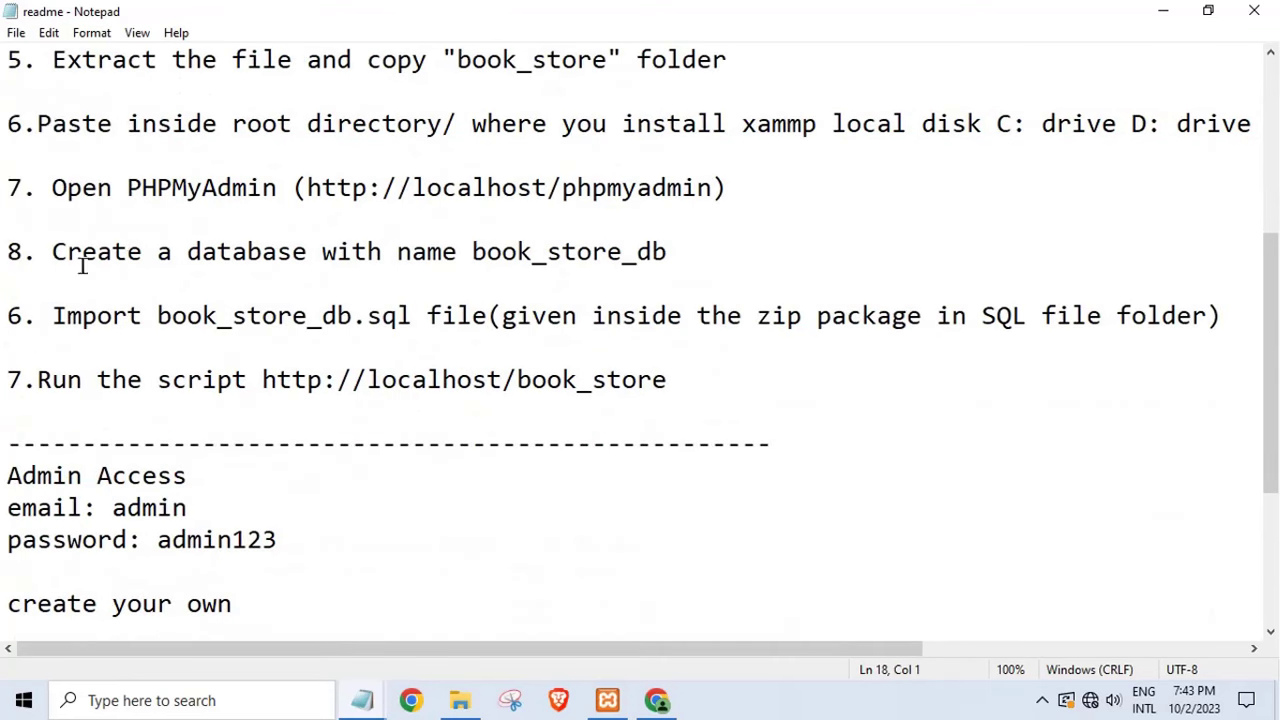
pyautogui.moveTo(52, 251); pyautogui.dragTo(729, 274)
pyautogui.click(729, 274)
pyautogui.moveTo(55, 315); pyautogui.dragTo(1249, 316)
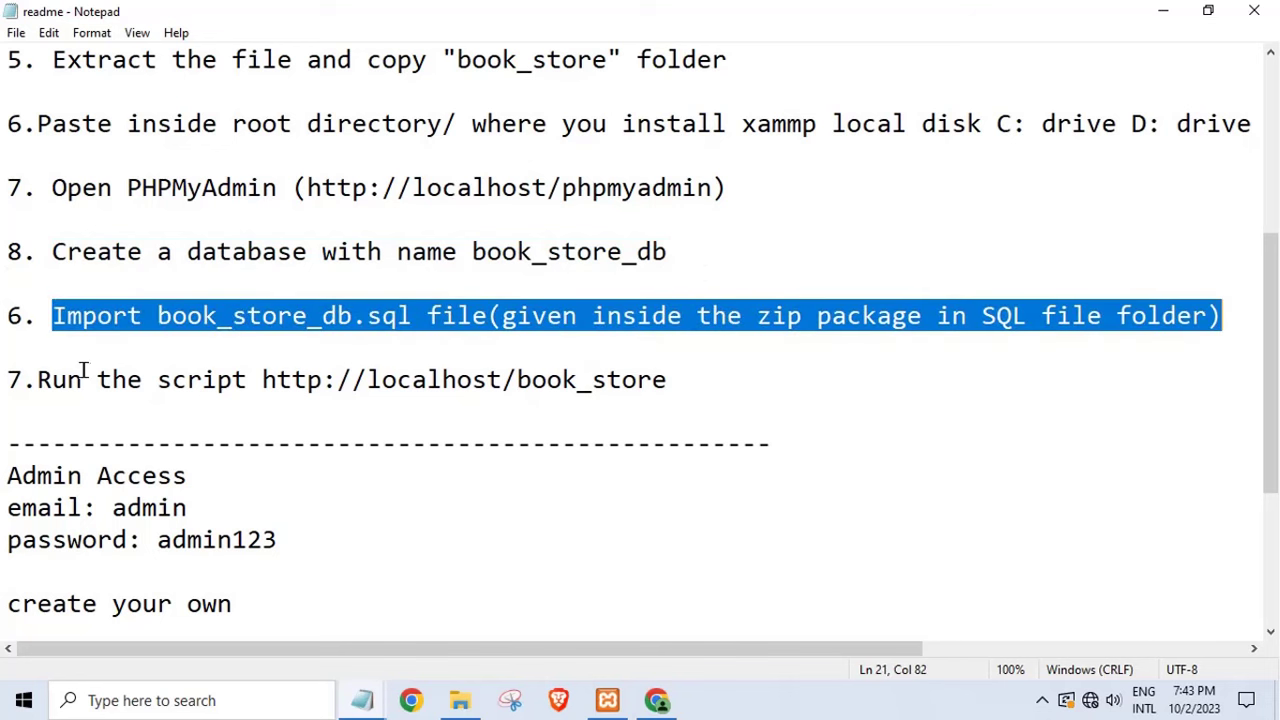
pyautogui.moveTo(38, 380); pyautogui.dragTo(668, 380)
pyautogui.click(466, 380)
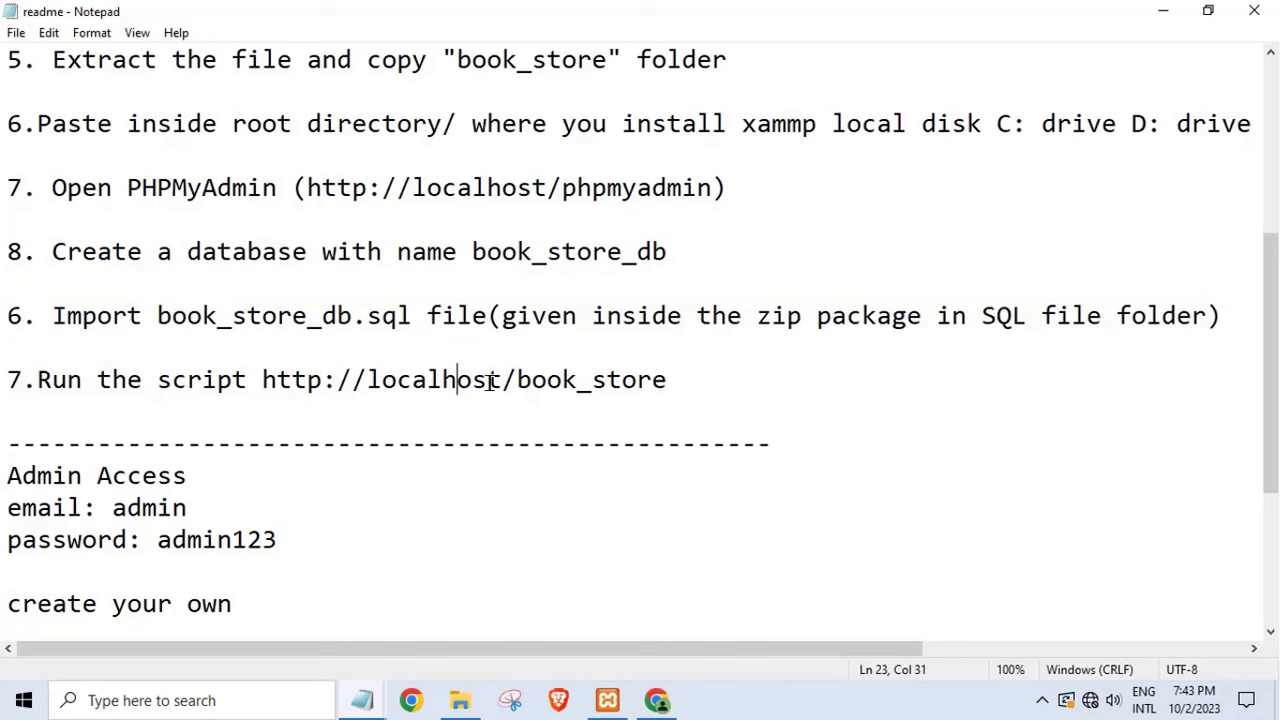
# - Review the admin email and password fields and the more-projects link, then close the readme
pyautogui.moveTo(112, 508); pyautogui.dragTo(378, 512)
pyautogui.moveTo(172, 540); pyautogui.dragTo(324, 566)
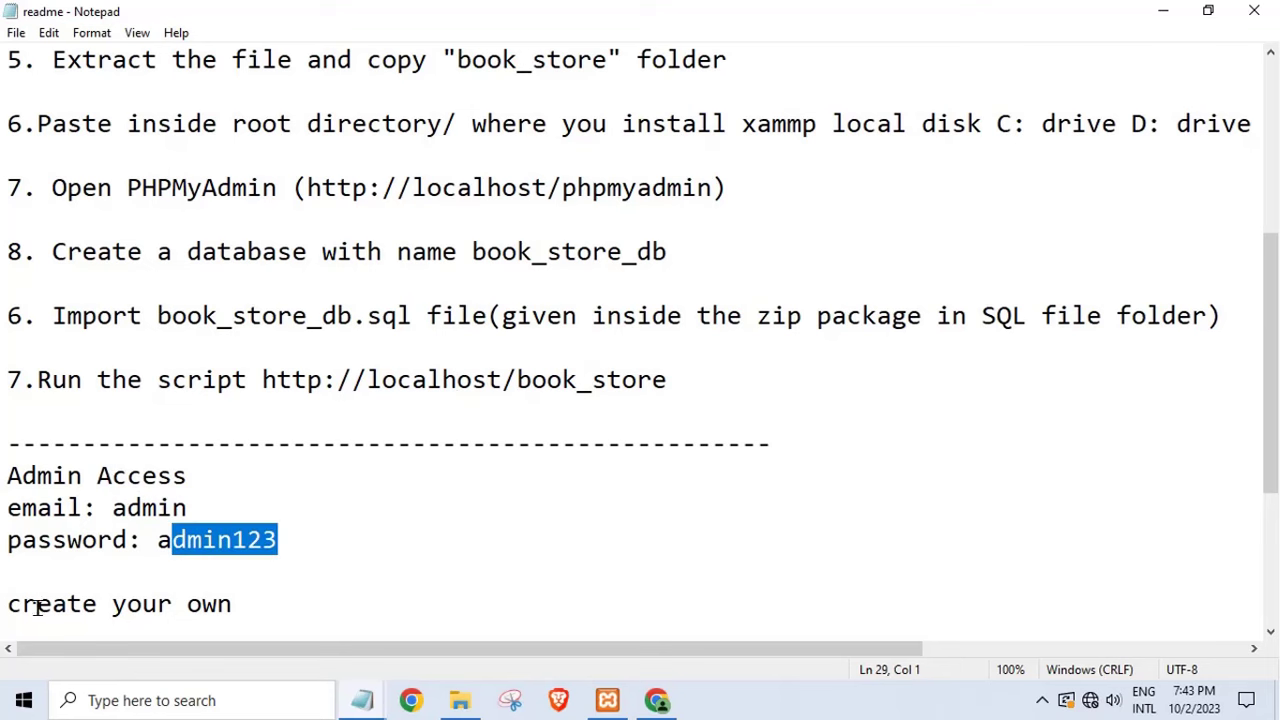
pyautogui.moveTo(28, 606); pyautogui.dragTo(314, 609)
pyautogui.scroll(-2, 314, 609)
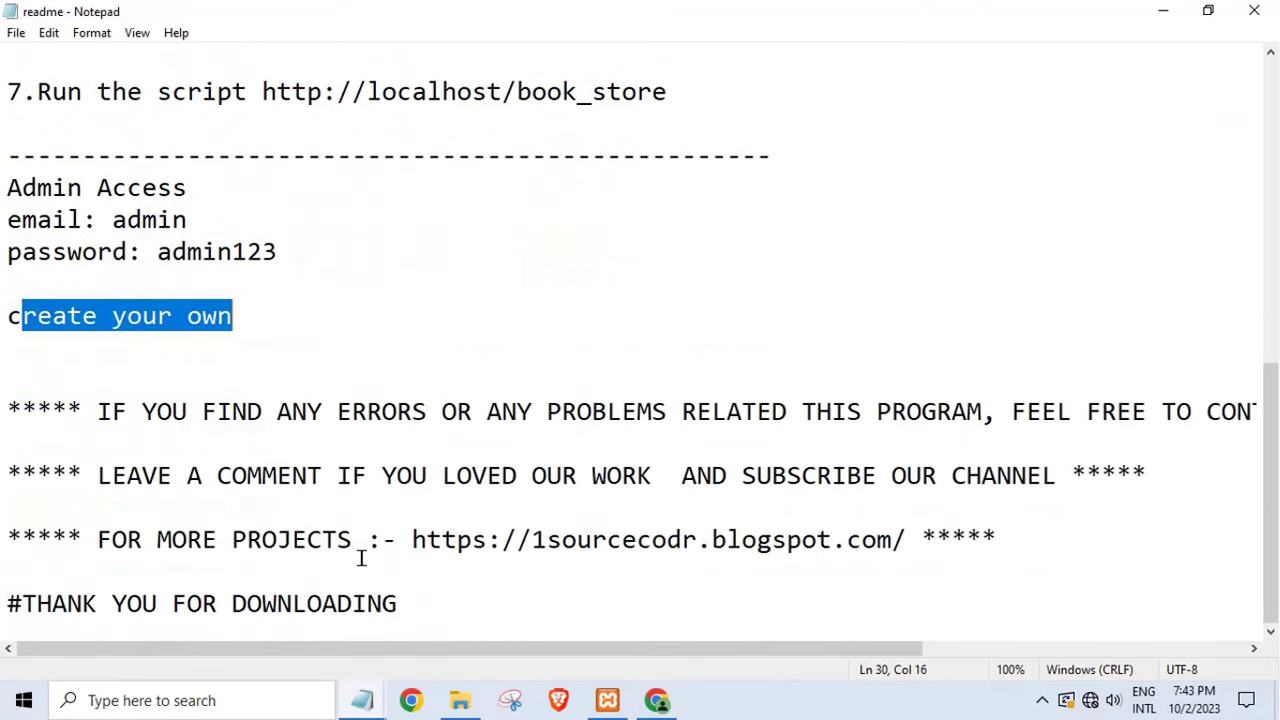
pyautogui.moveTo(366, 540); pyautogui.dragTo(1000, 540)
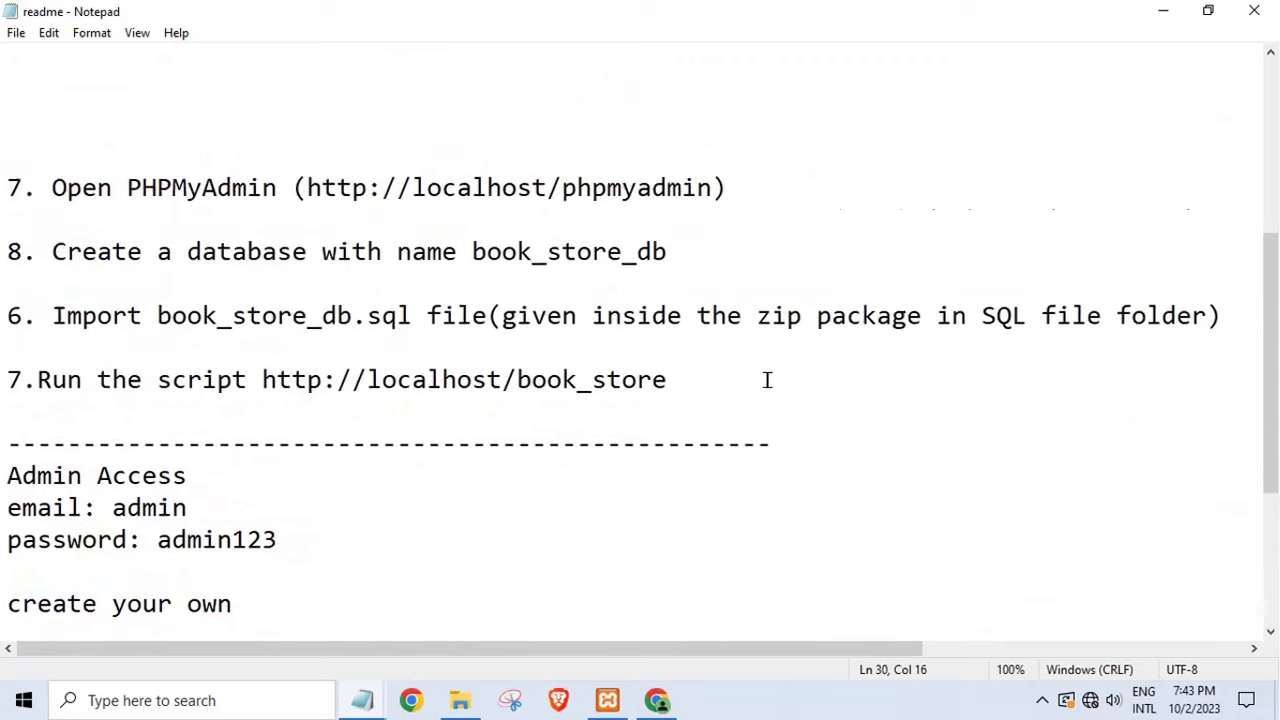
pyautogui.scroll(2, 767, 380)
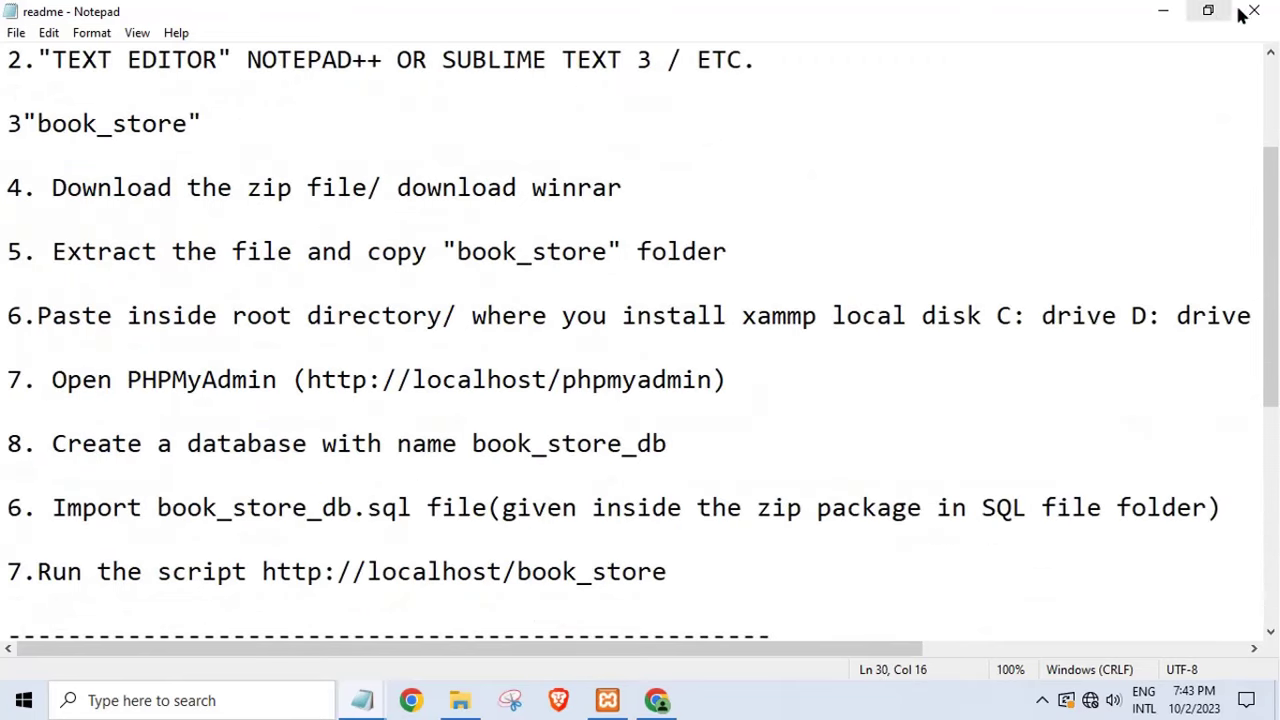
pyautogui.click(1254, 10)
# - Close the database folder and replace the Notepad text with 'type localost/phpmyadmin any browser'
pyautogui.click(1163, 10)
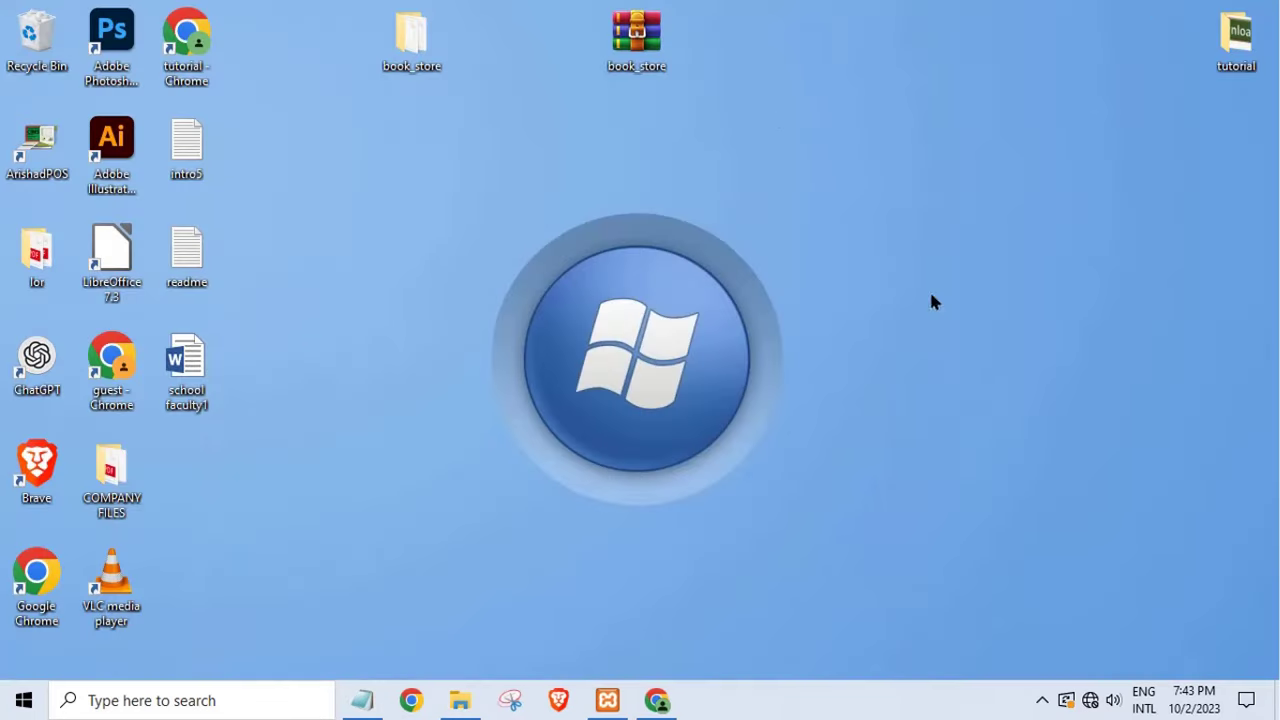
pyautogui.click(662, 701)
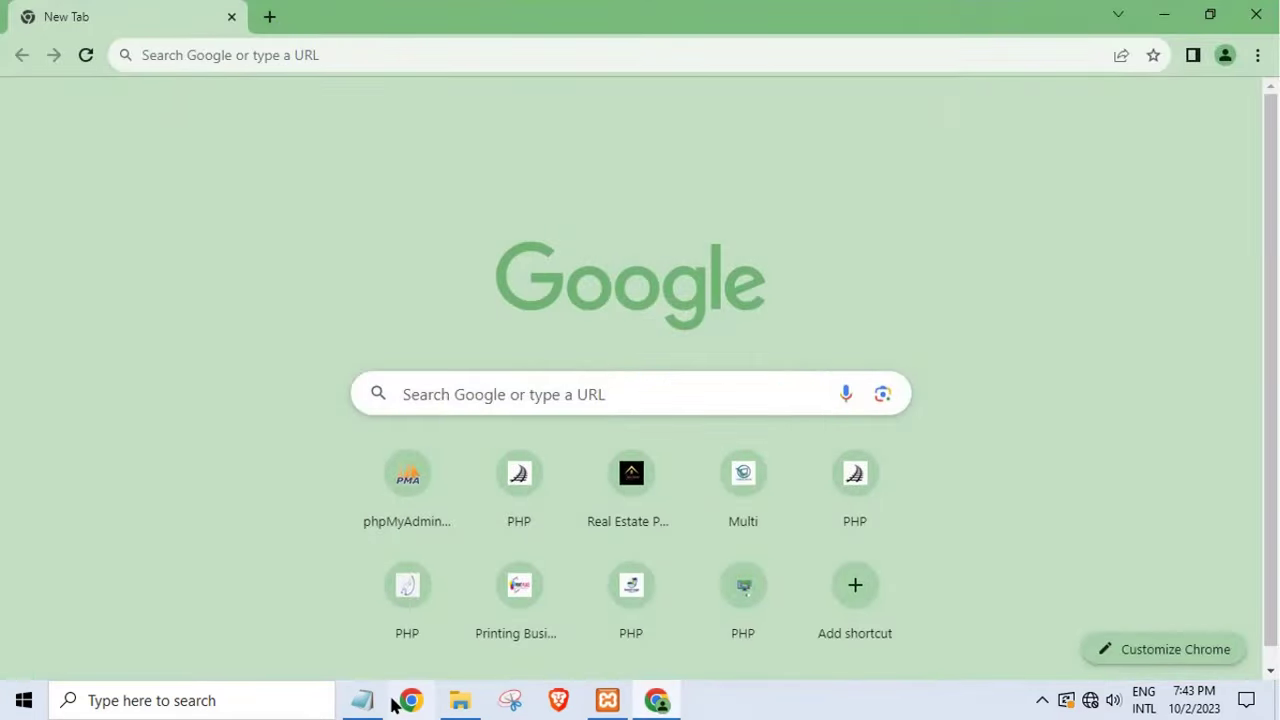
pyautogui.click(362, 700)
pyautogui.moveTo(732, 390); pyautogui.dragTo(63, 297)
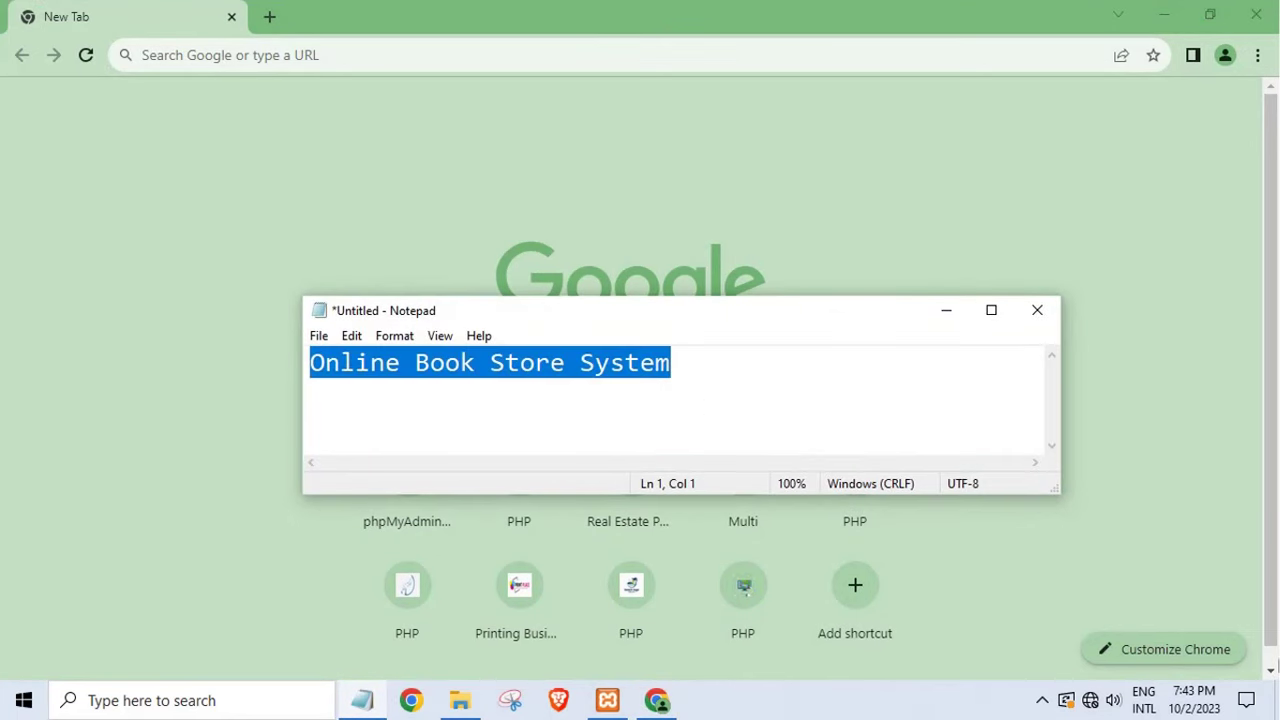
pyautogui.write('type')
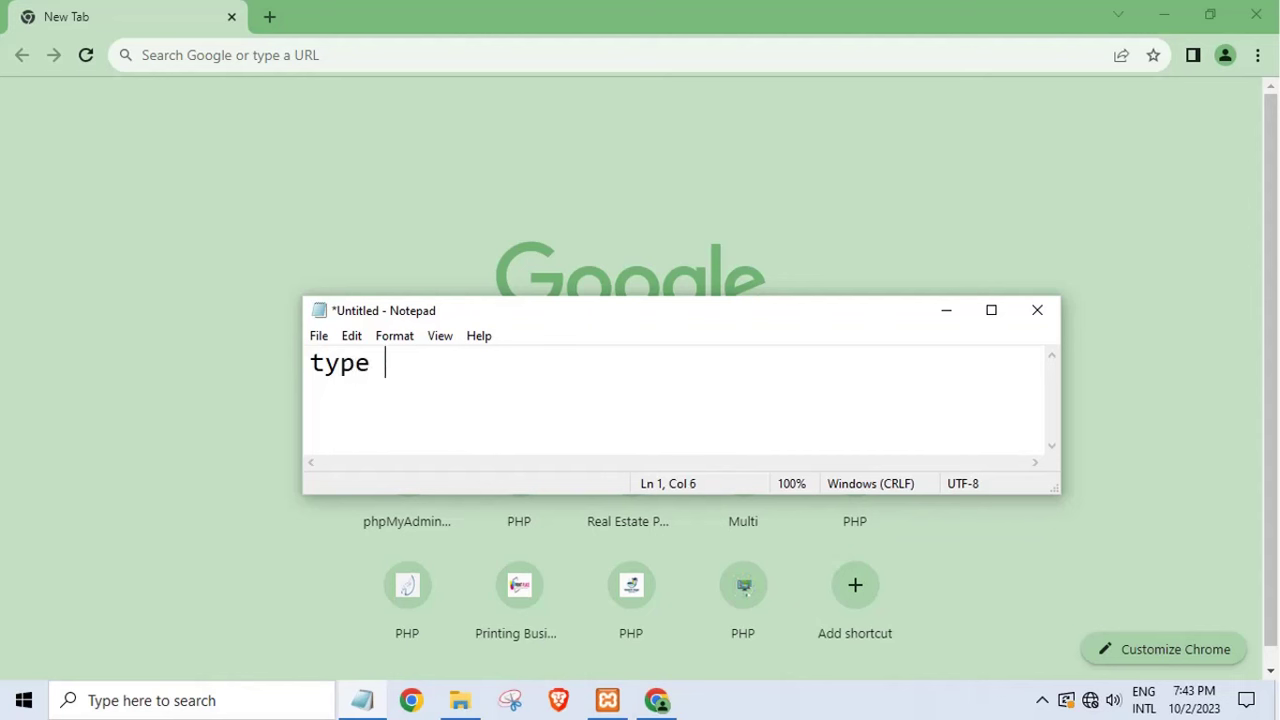
pyautogui.write('loclaho')
pyautogui.press('BackSpace')
pyautogui.press('BackSpace')
pyautogui.press('BackSpace')
pyautogui.press('BackSpace')
pyautogui.write('alost.')
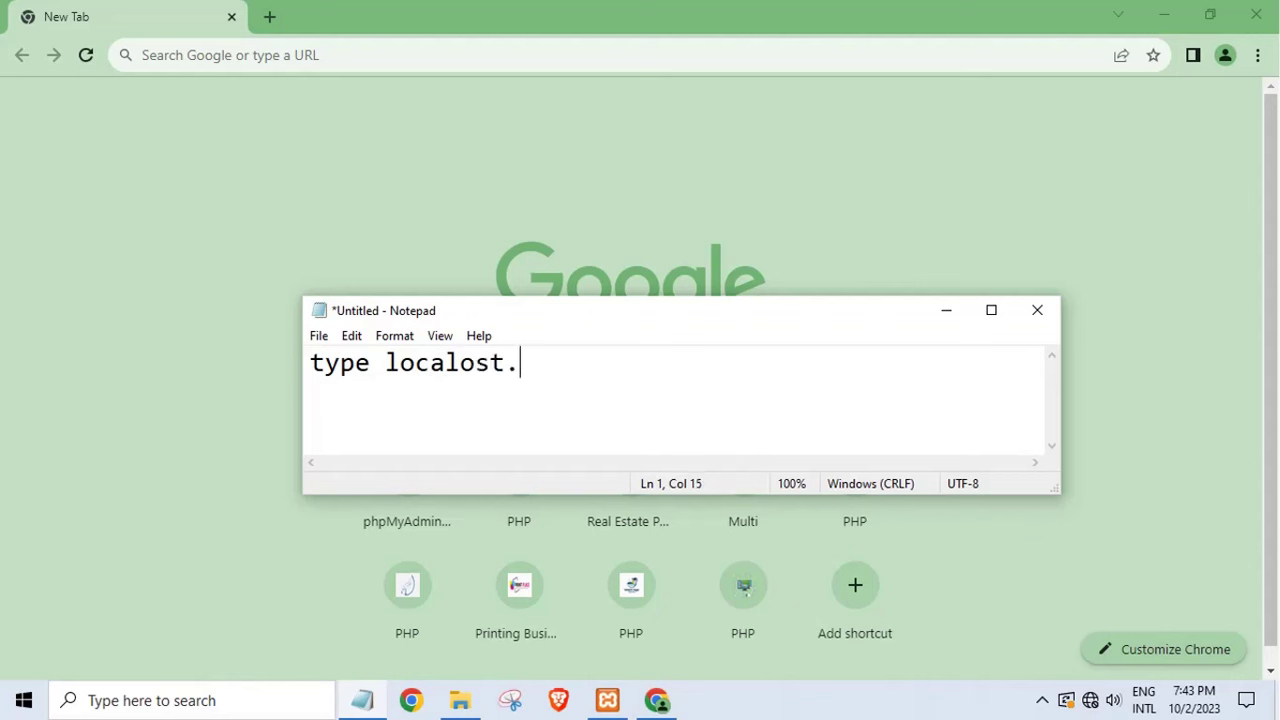
pyautogui.press('BackSpace')
pyautogui.write('/phpmyadmin a')
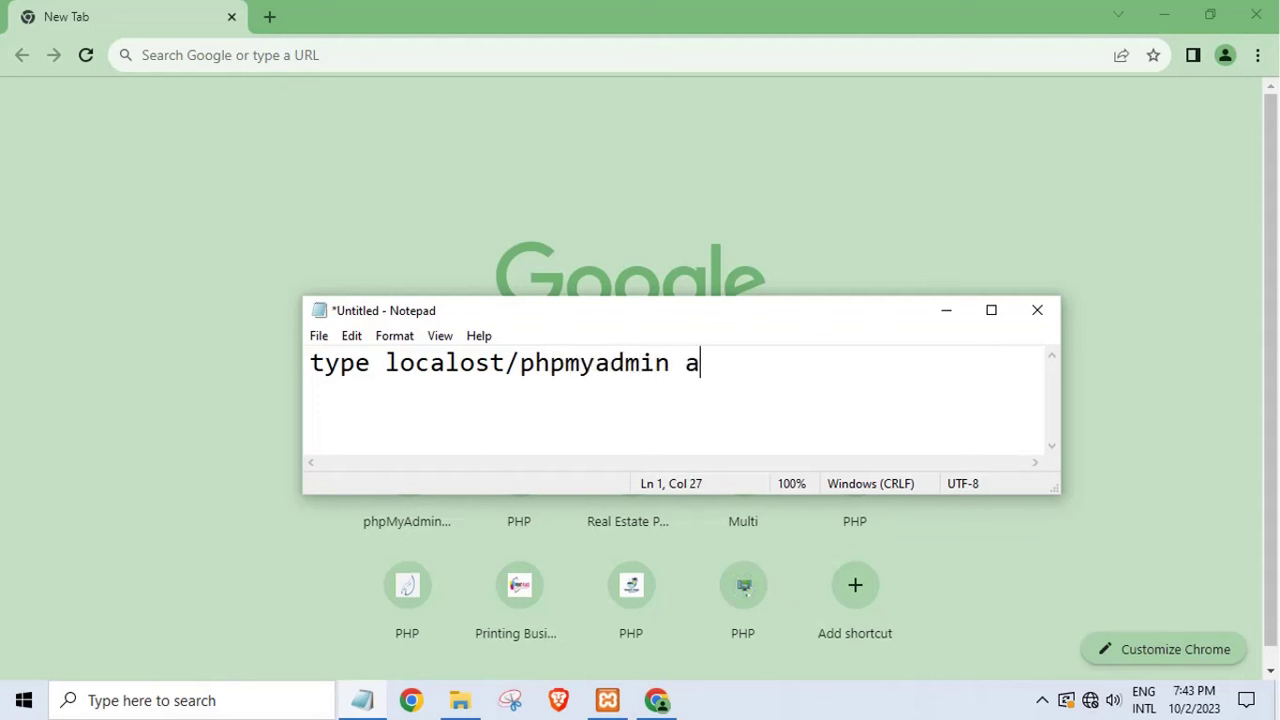
pyautogui.write('ny broweser')
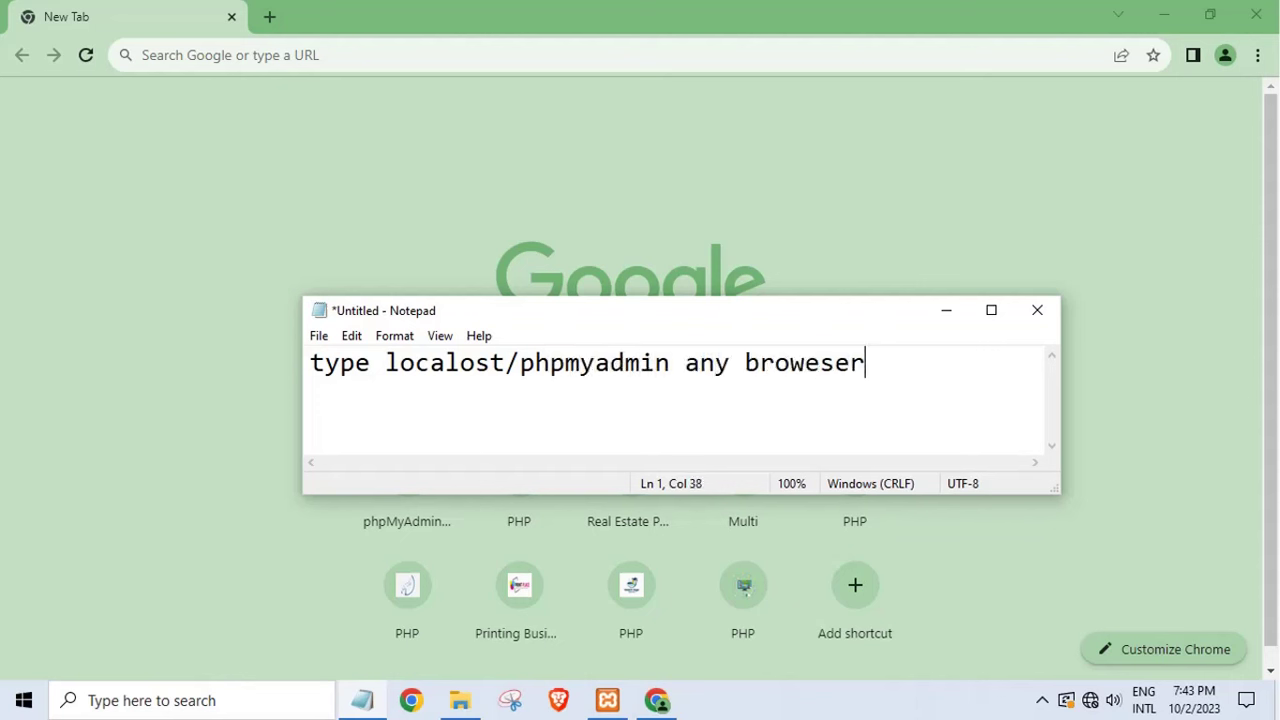
pyautogui.press('BackSpace')
pyautogui.press('BackSpace')
pyautogui.press('BackSpace')
pyautogui.press('BackSpace')
pyautogui.write('ser')
# - Clear the whole note and bring Chrome's new tab forward for a web address
pyautogui.hotkey('ctrl', 'a')
pyautogui.press('Delete')
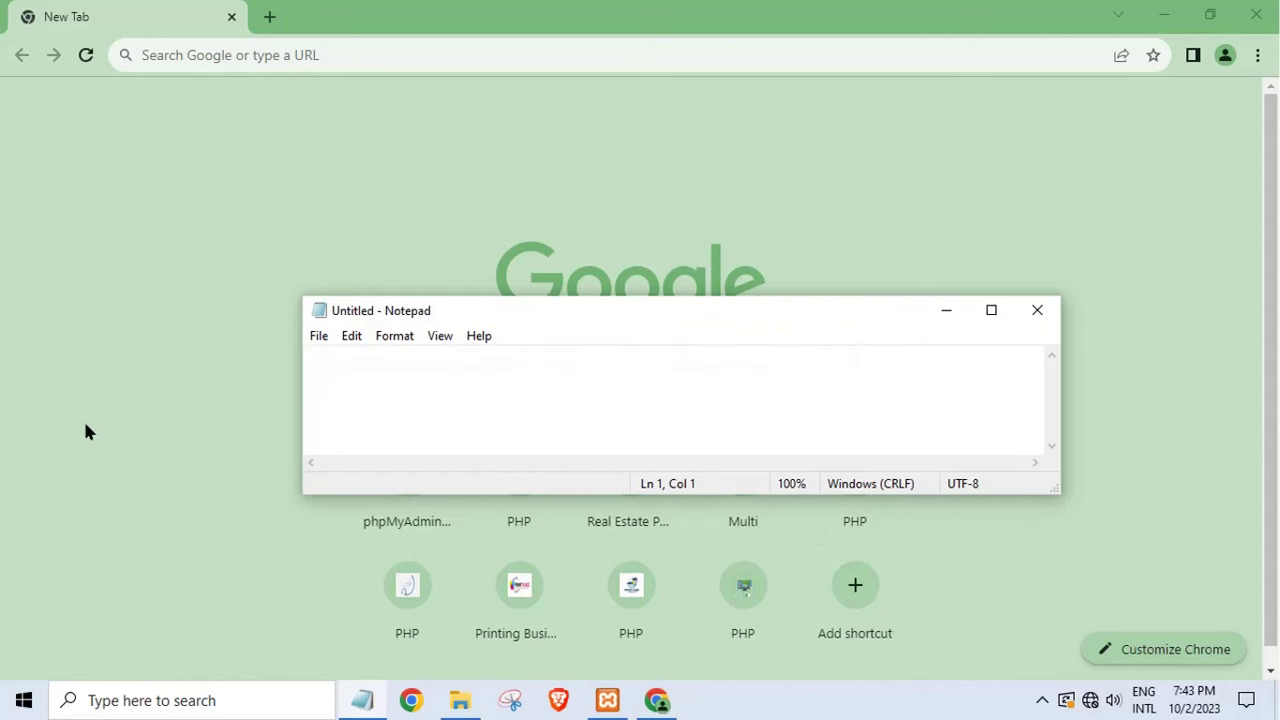
pyautogui.click(142, 58)
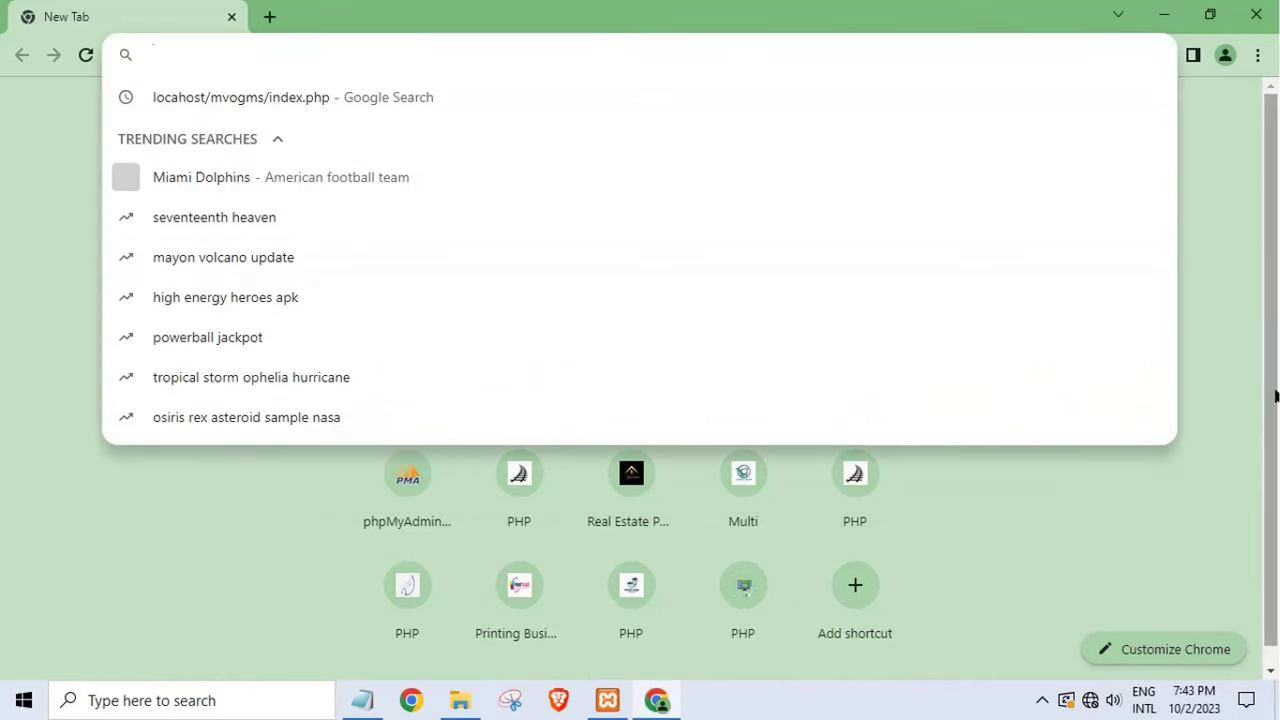
# - Load localhost/phpmyadmin/ in Chrome
pyautogui.write('localhjost')
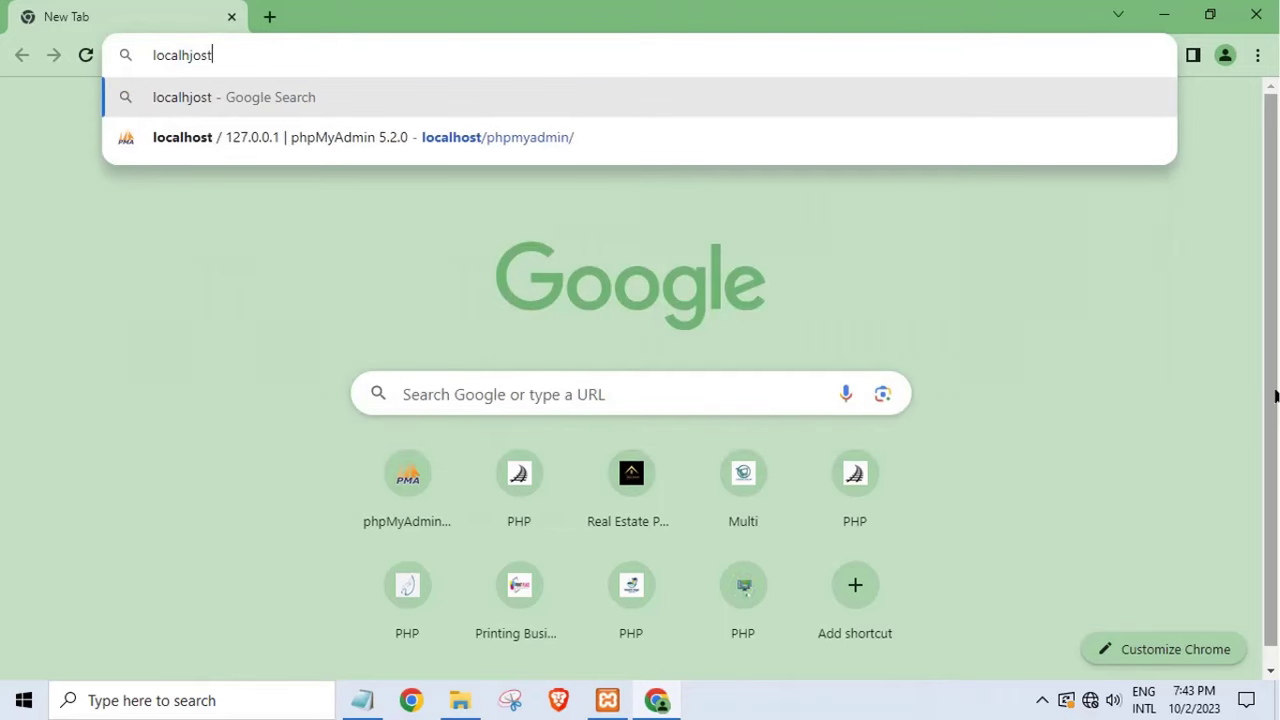
pyautogui.press('BackSpace')
pyautogui.press('BackSpace')
pyautogui.write('oh')
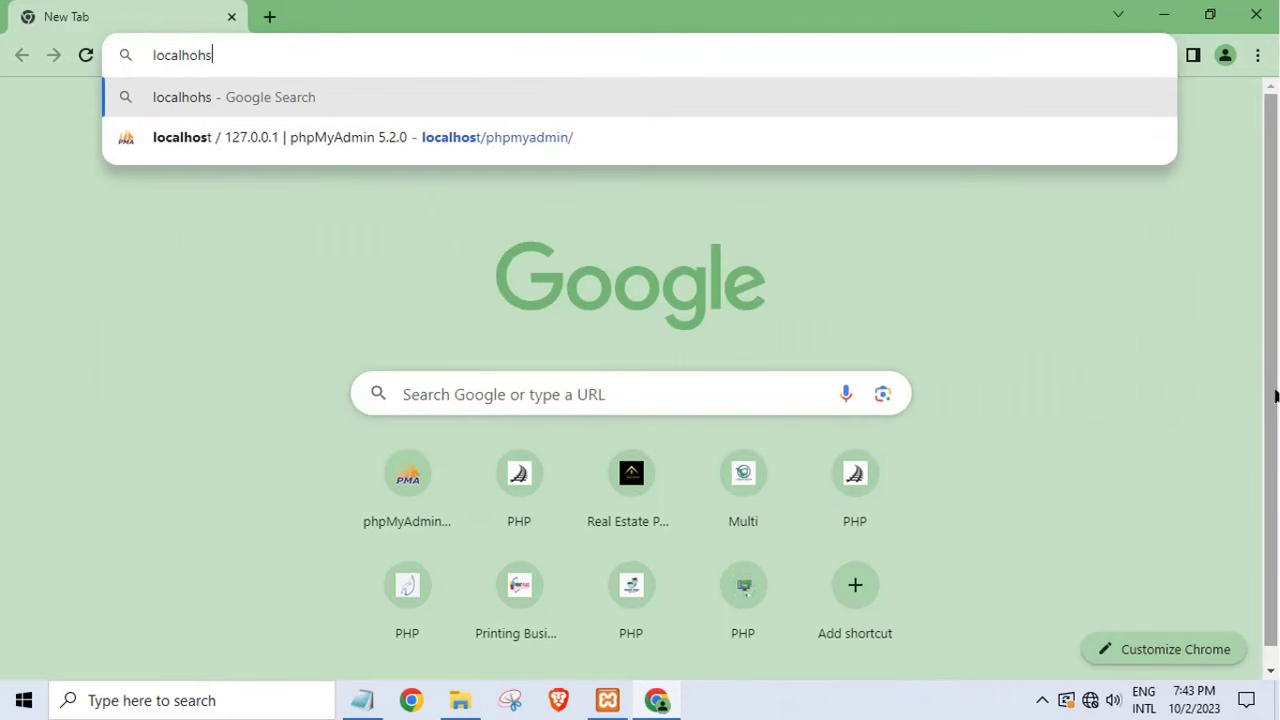
pyautogui.press('BackSpace')
pyautogui.write('st/')
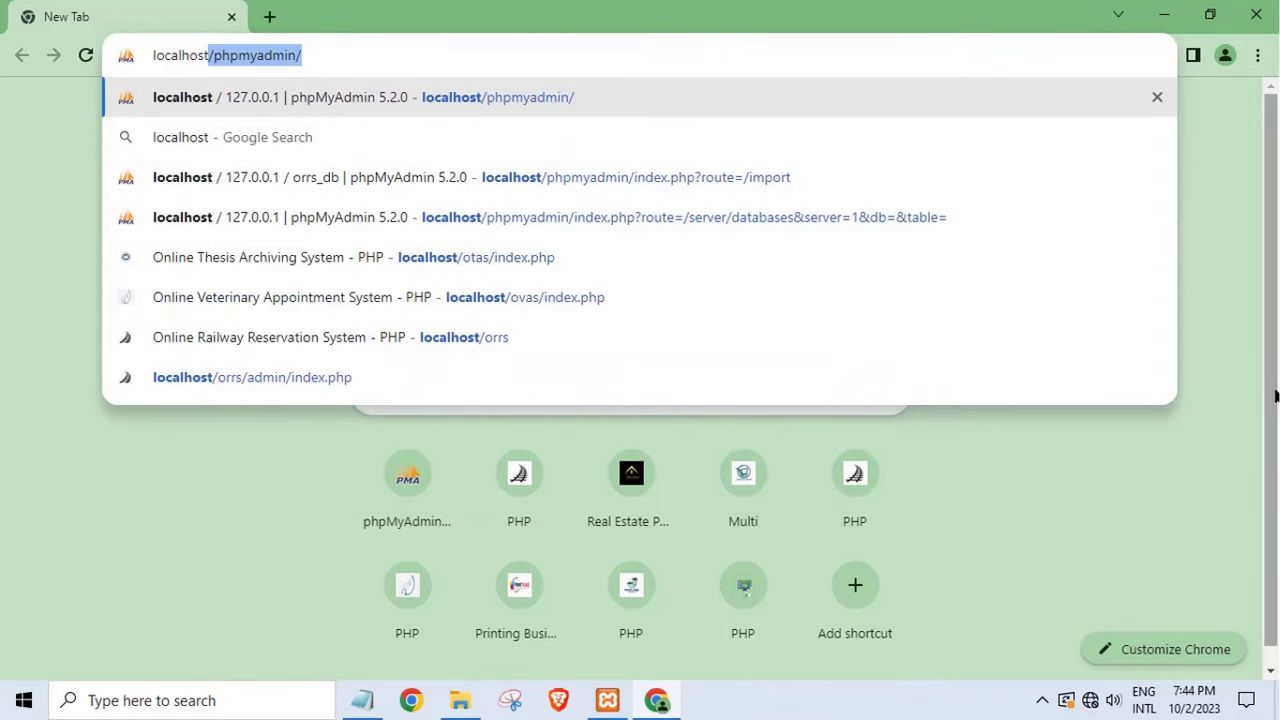
pyautogui.write('oh')
pyautogui.press('BackSpace')
pyautogui.press('BackSpace')
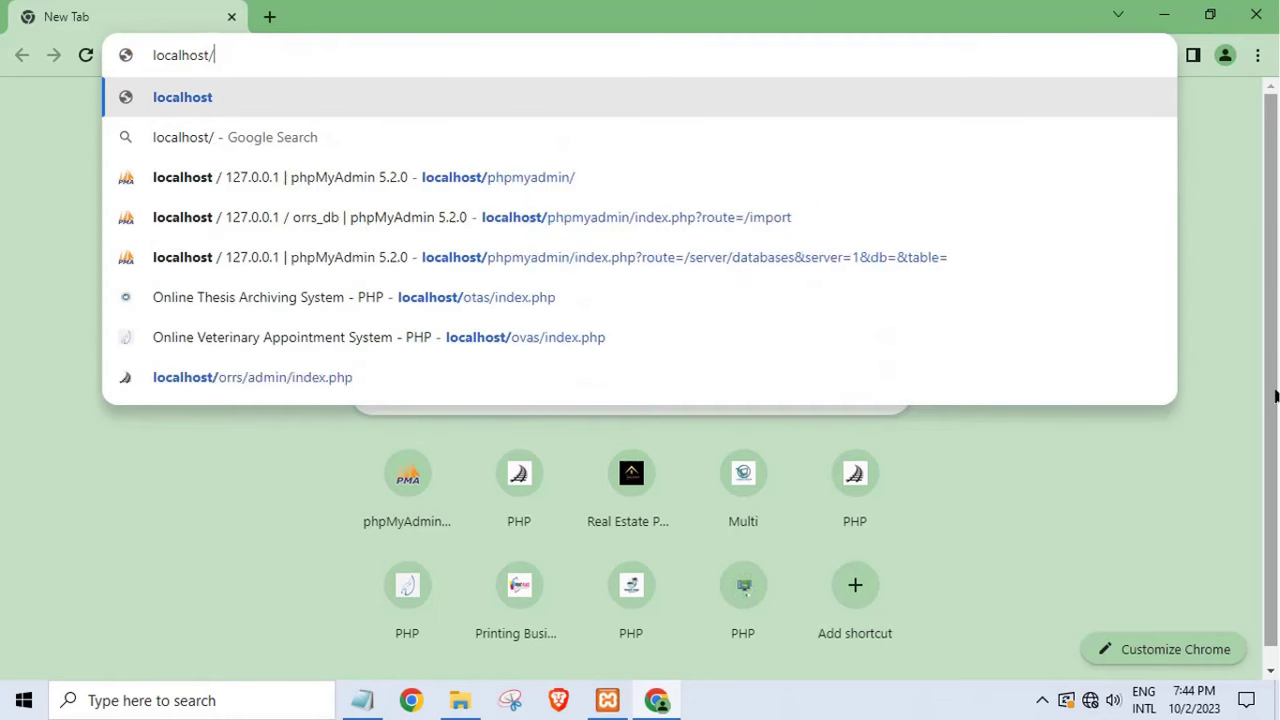
pyautogui.write('phpmyadmin')
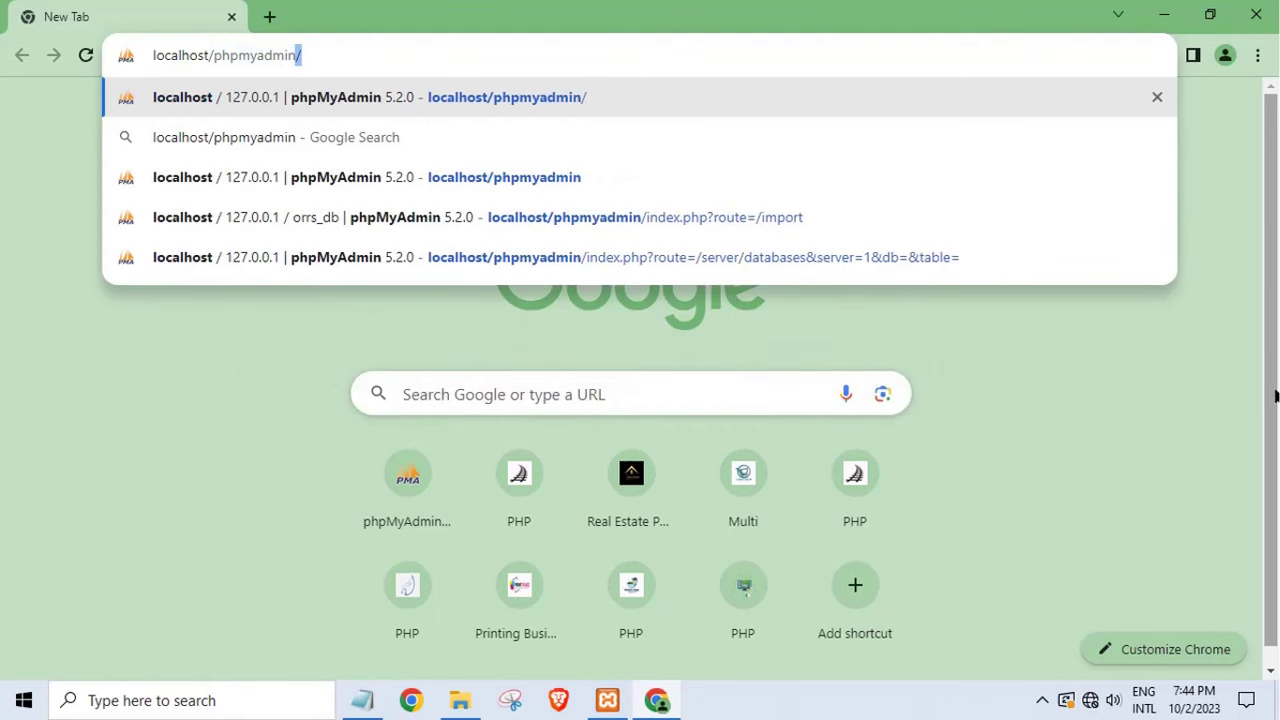
pyautogui.write('/')
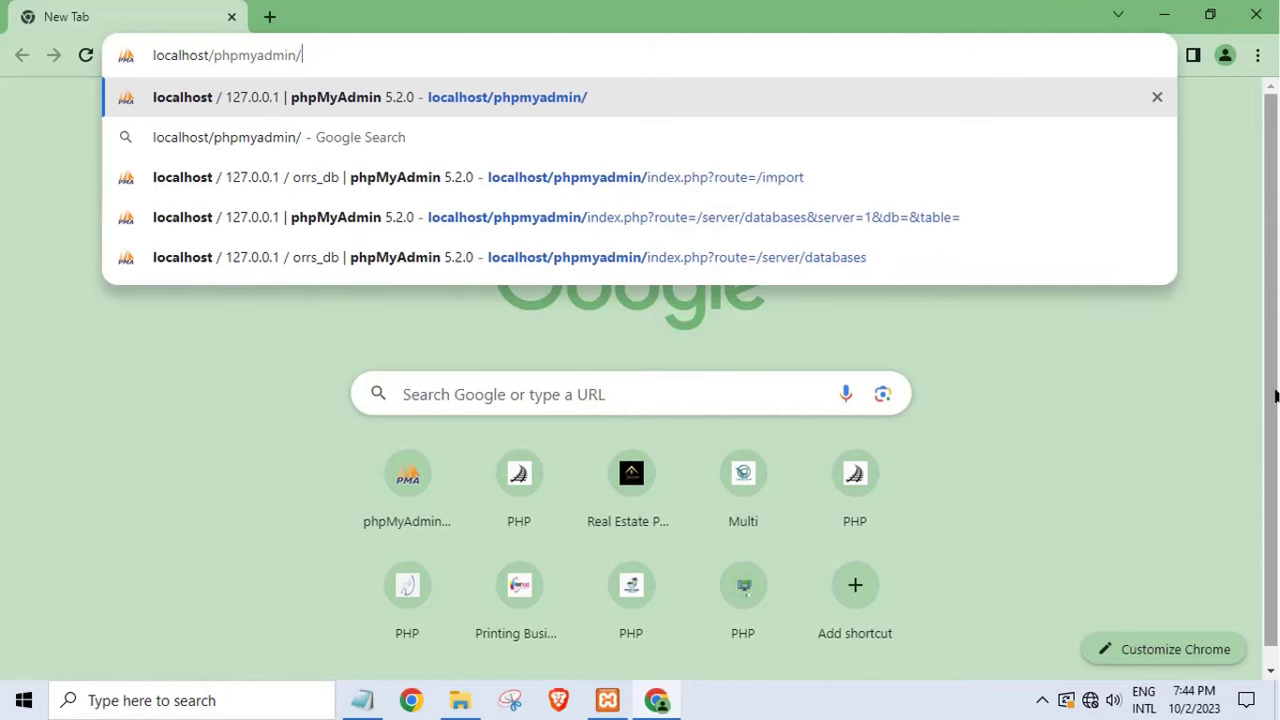
pyautogui.press('Return')
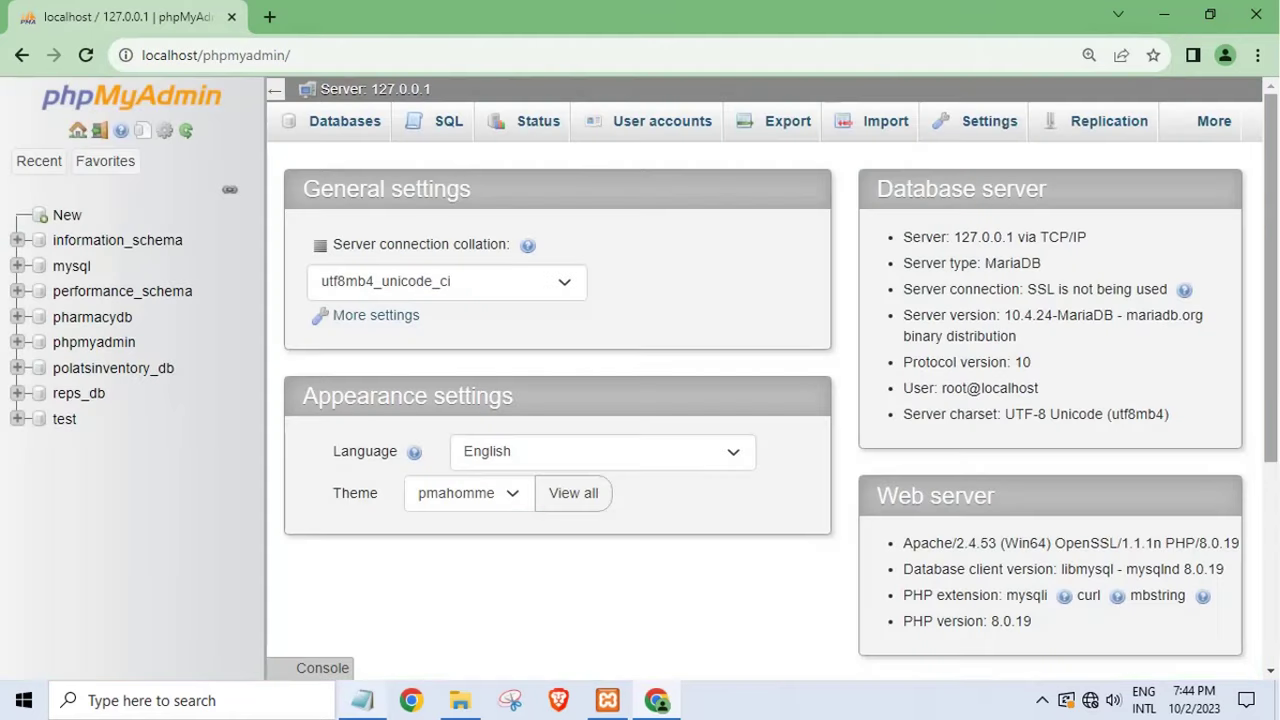
# - Jot and cut a 'create database' note, then hide Notepad and Chrome to show the database folder
pyautogui.click(362, 700)
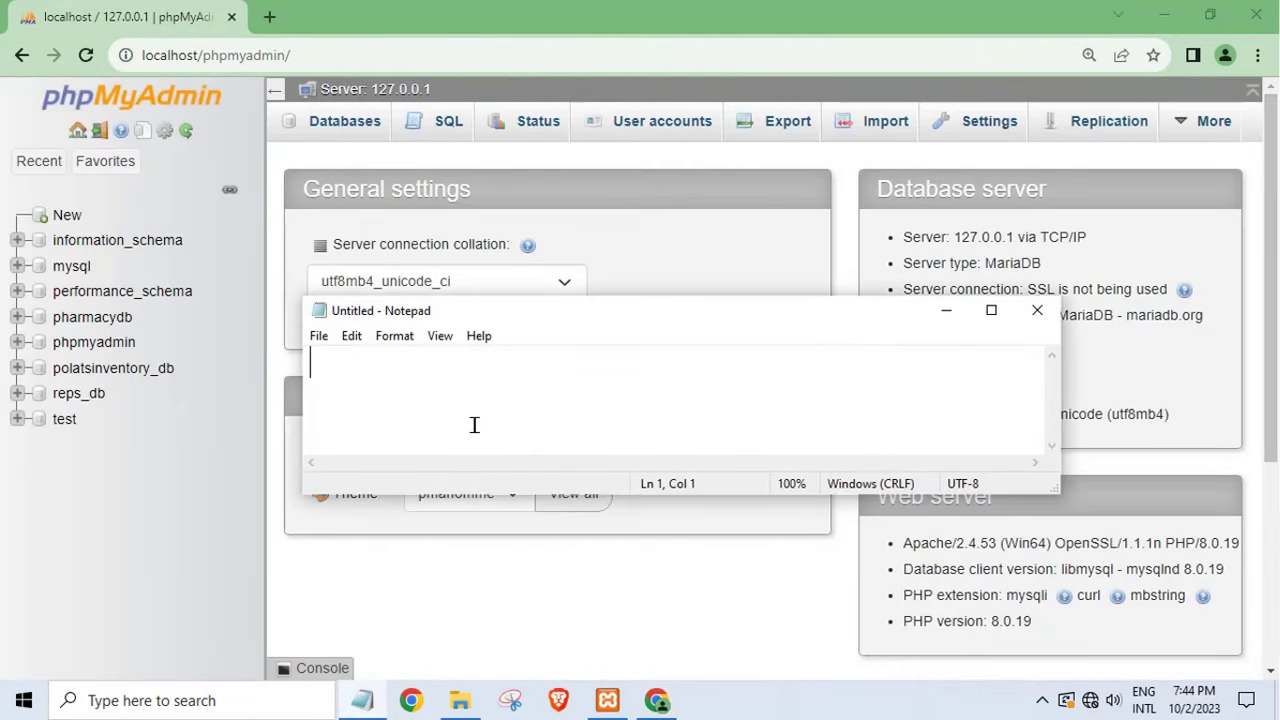
pyautogui.write('create databaser')
pyautogui.press('BackSpace')
pyautogui.moveTo(578, 375); pyautogui.dragTo(310, 362)
pyautogui.hotkey('ctrl', 'x')
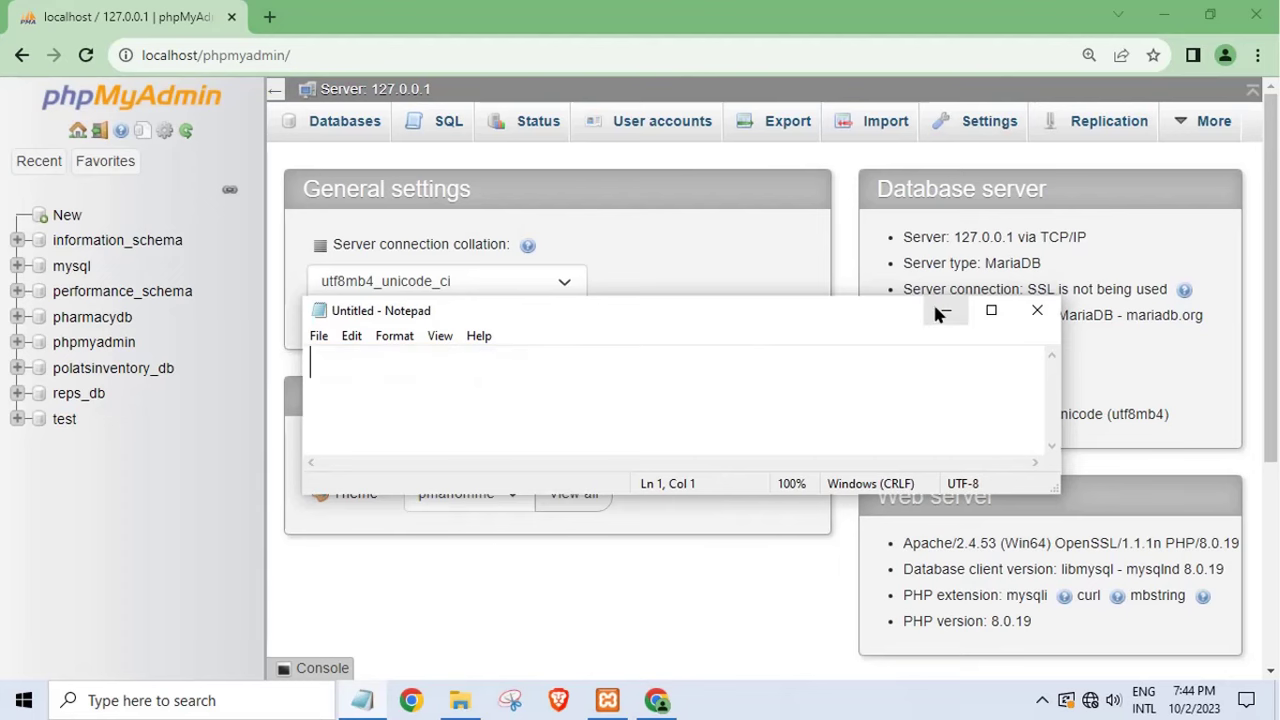
pyautogui.click(946, 310)
pyautogui.click(1162, 24)
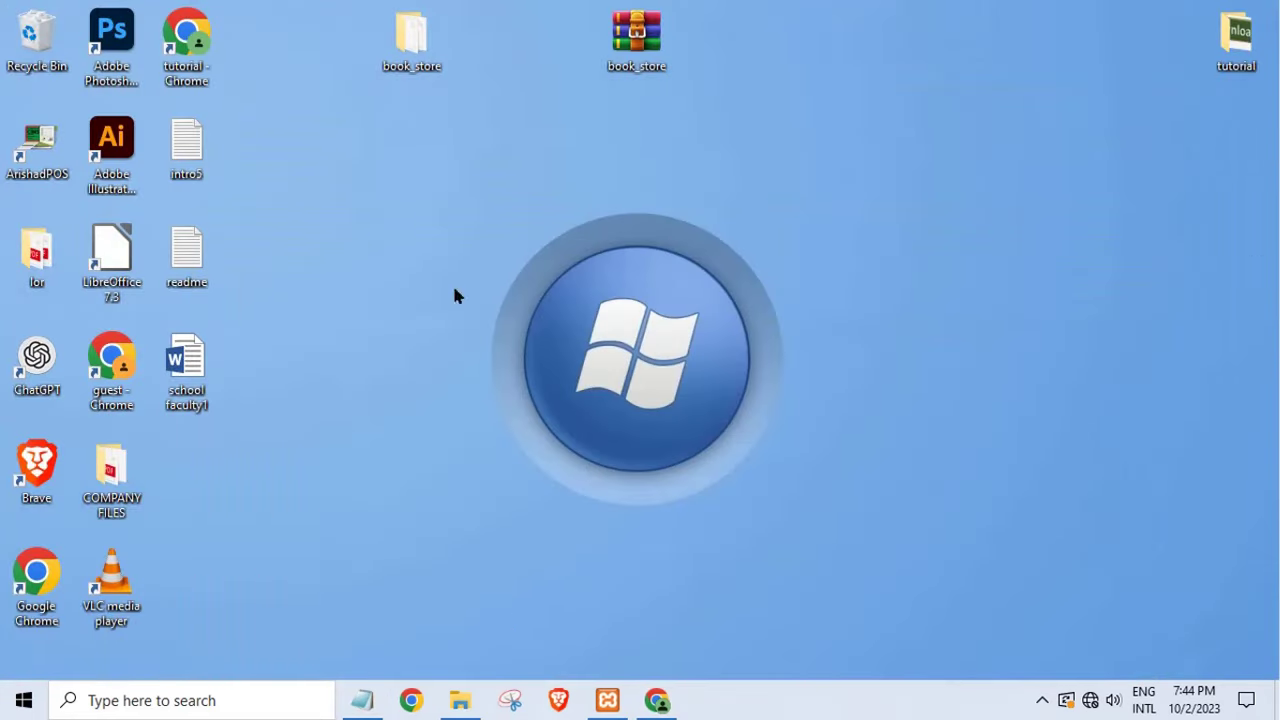
pyautogui.click(470, 699)
# - Copy the name book_store_db from the book_store_db.sql file, then switch back to Chrome
pyautogui.click(255, 135)
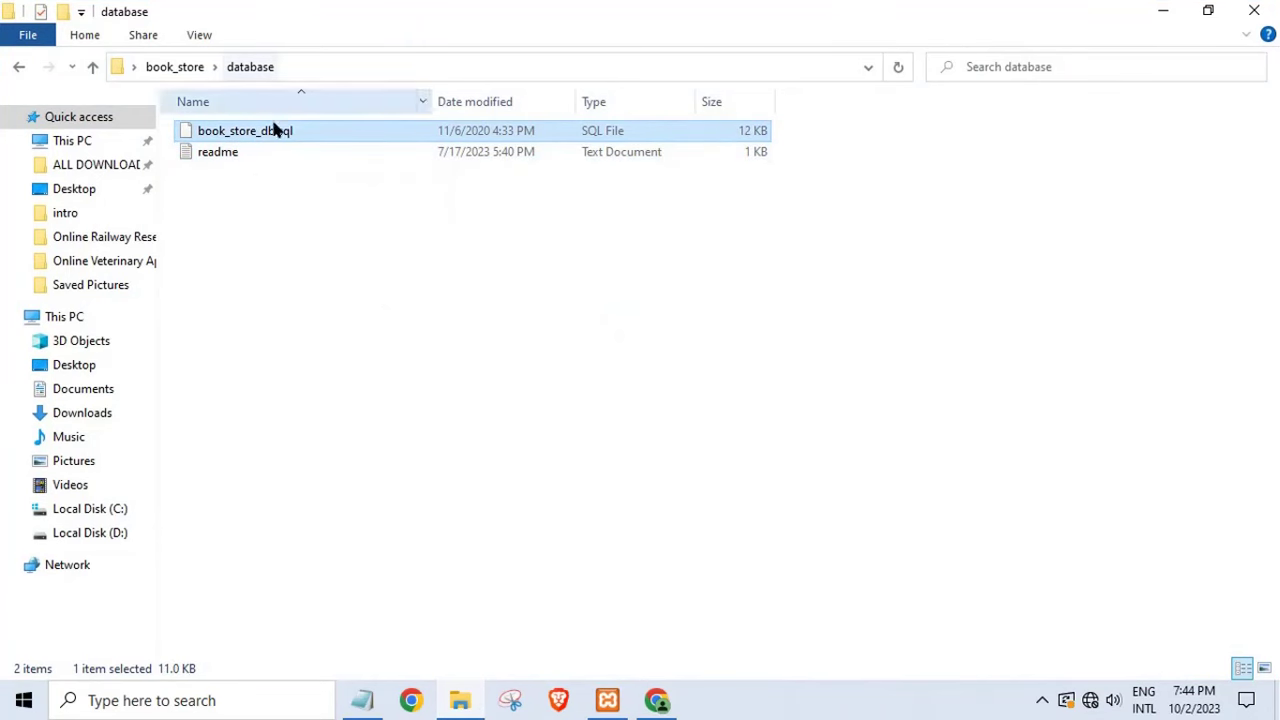
pyautogui.click(16, 70)
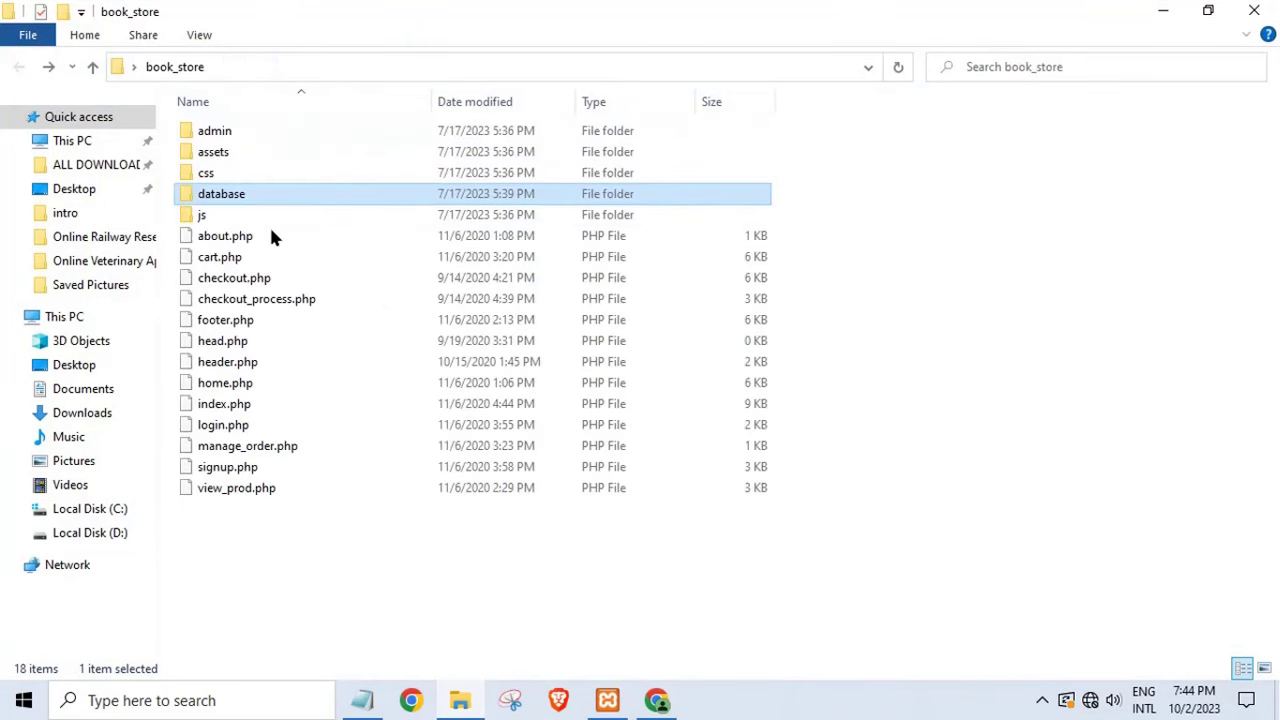
pyautogui.doubleClick(242, 196)
pyautogui.doubleClick(245, 132)
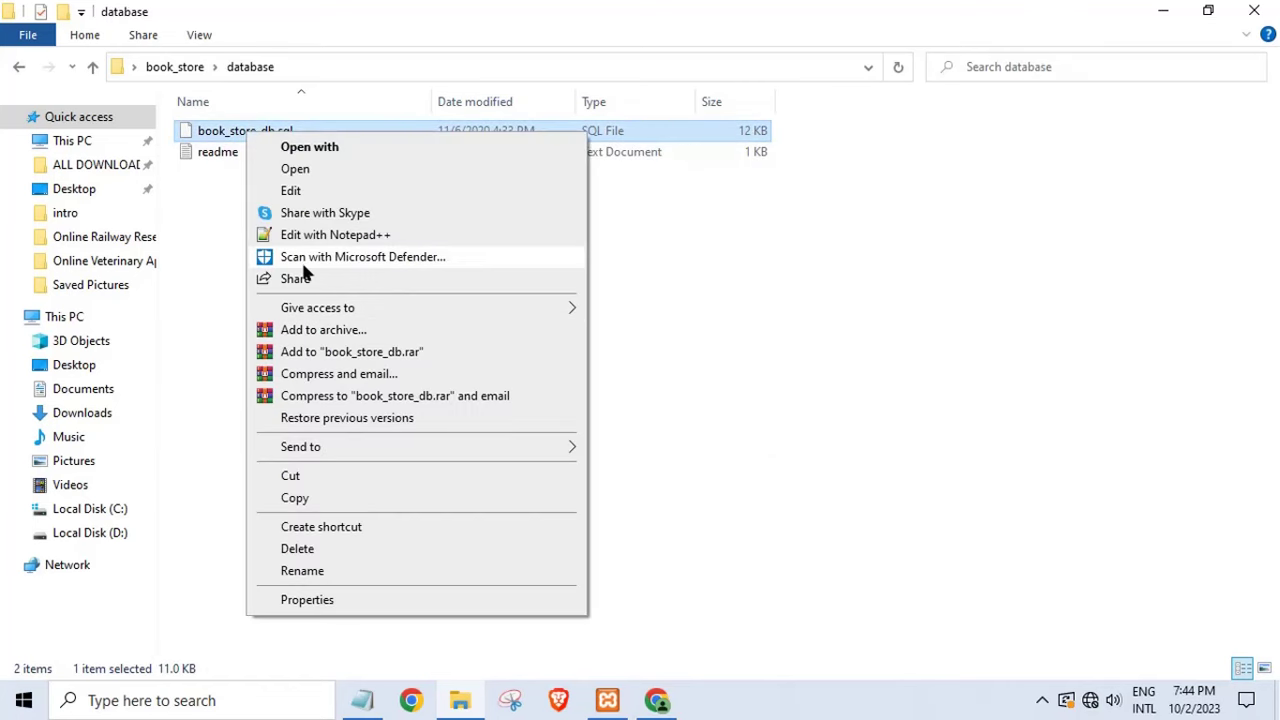
pyautogui.click(312, 572)
pyautogui.rightClick(238, 131)
pyautogui.click(282, 197)
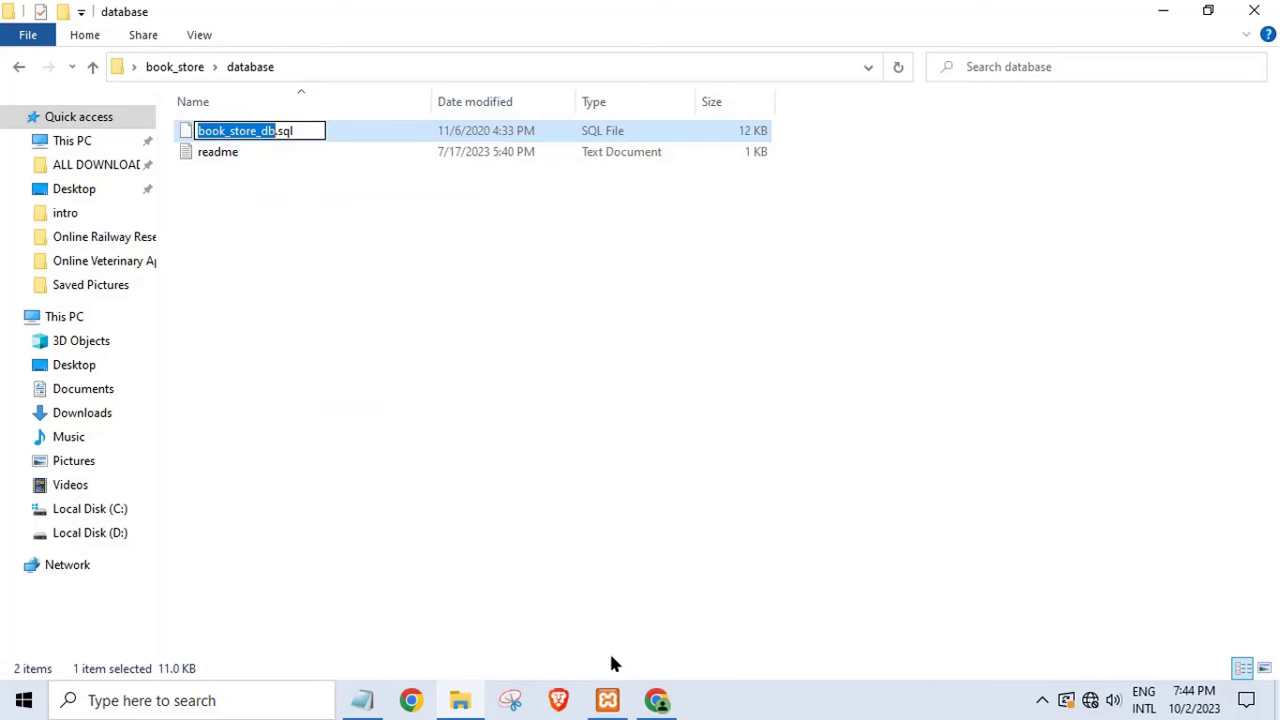
pyautogui.click(655, 700)
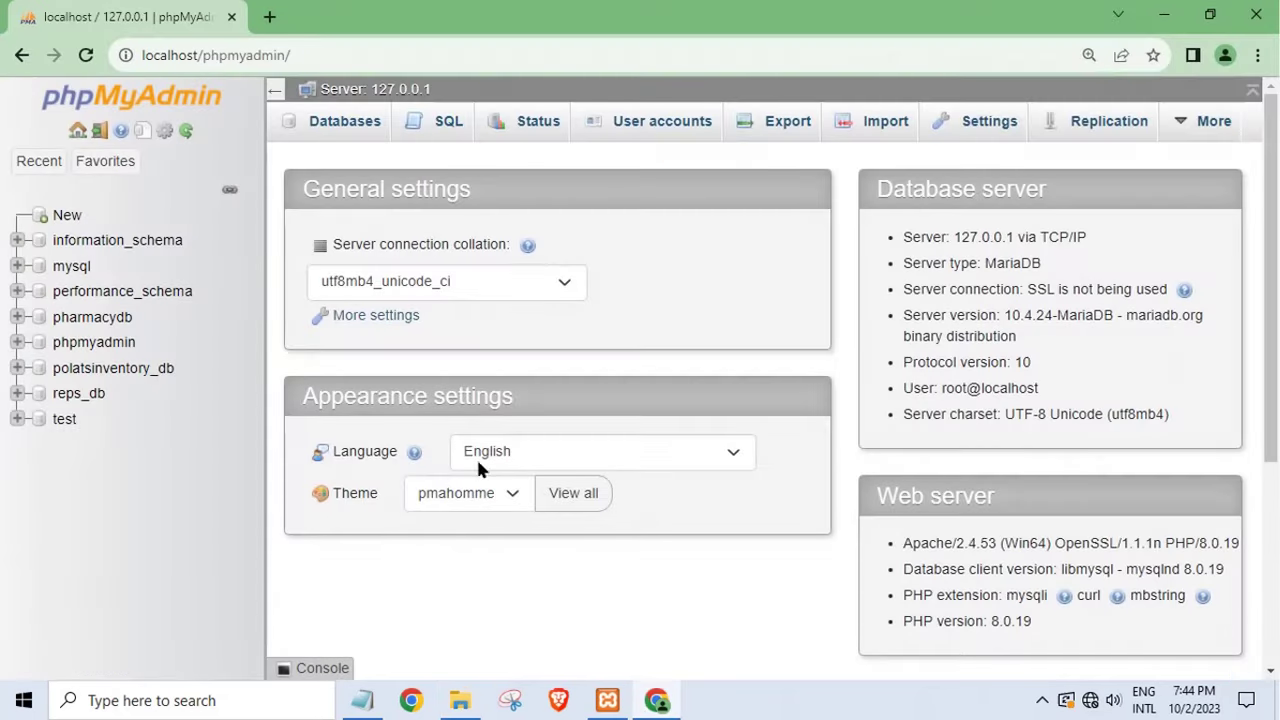
# - Create the database book_store_db by pasting its name, leaving the collation unset
pyautogui.click(67, 216)
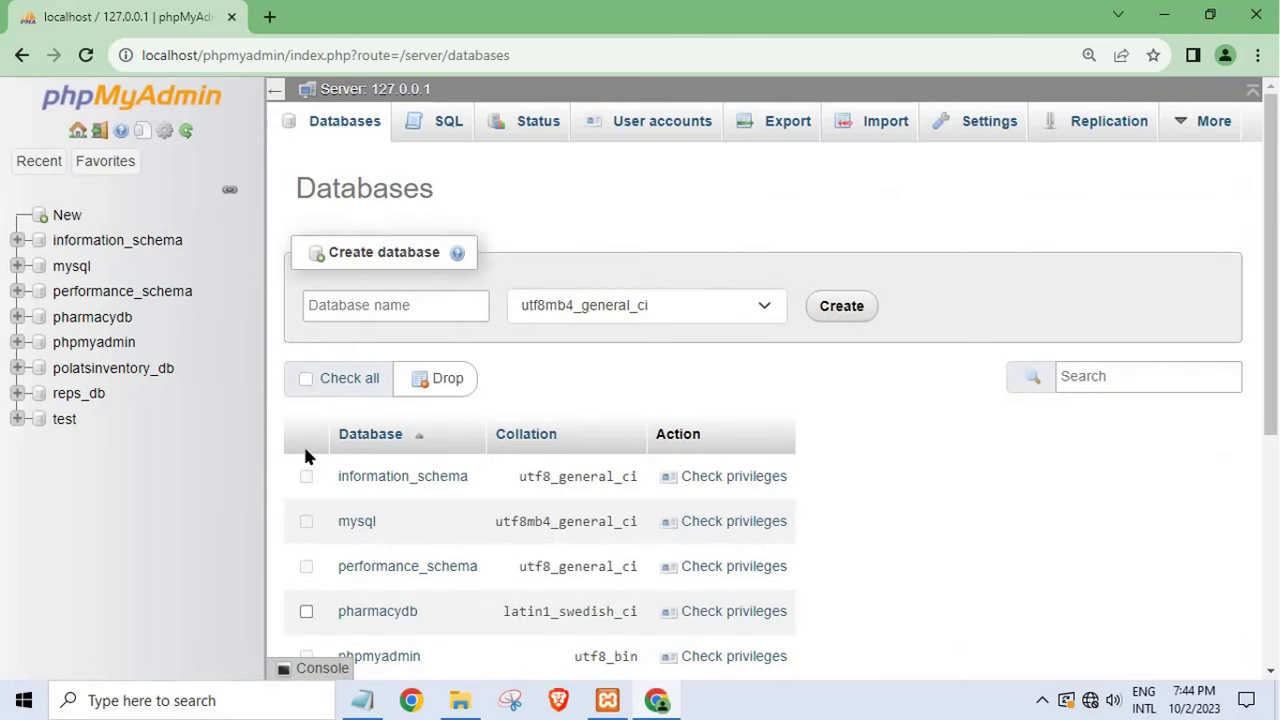
pyautogui.click(414, 308)
pyautogui.rightClick(418, 314)
pyautogui.click(466, 450)
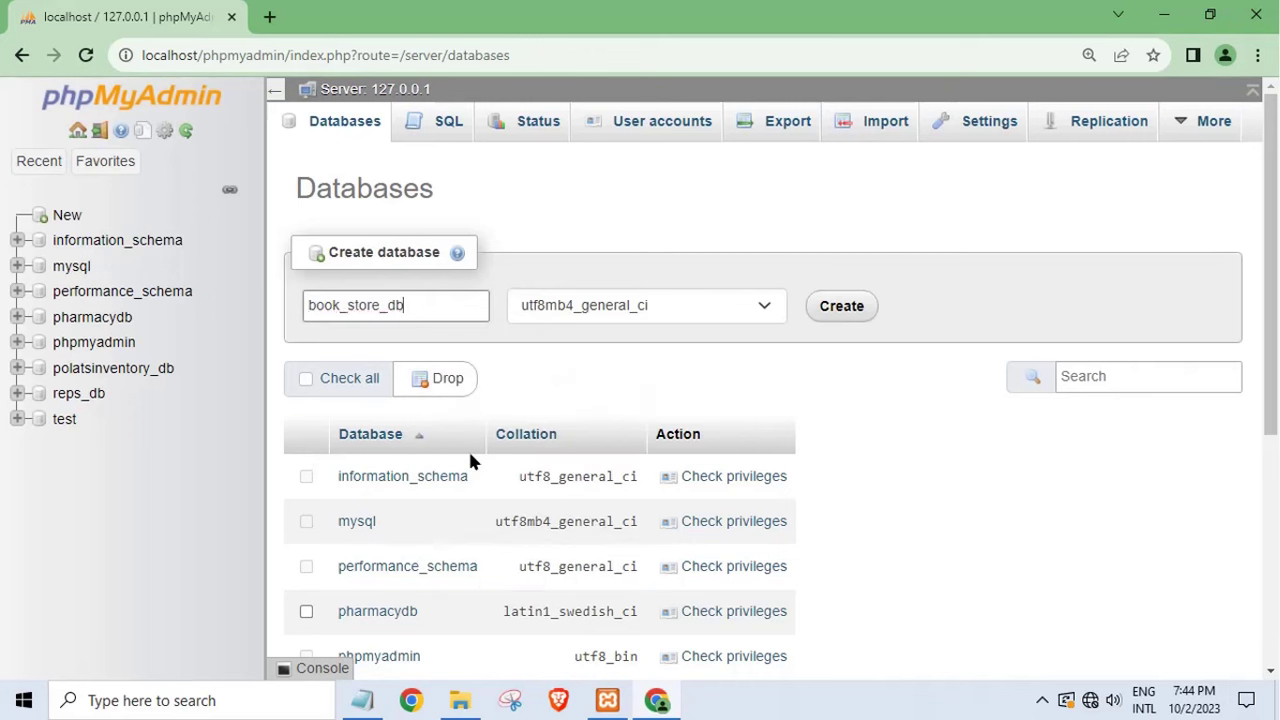
pyautogui.click(755, 308)
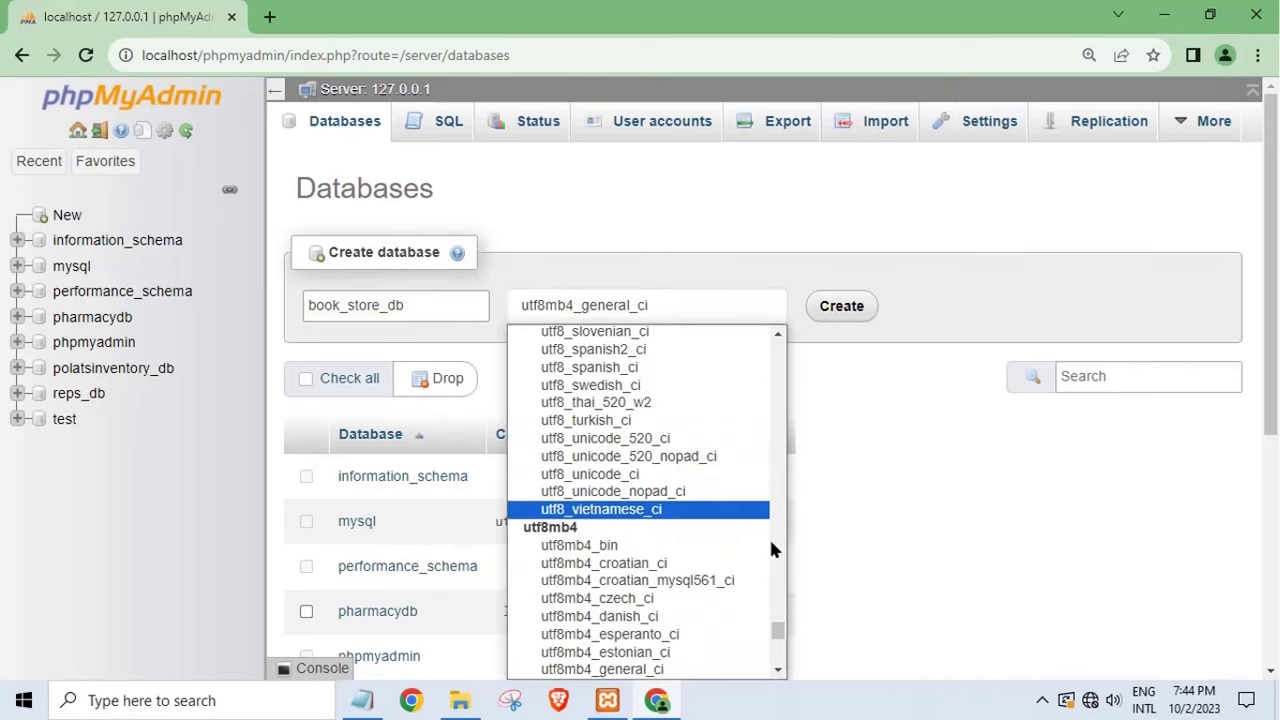
pyautogui.moveTo(778, 640); pyautogui.dragTo(772, 343)
pyautogui.click(548, 333)
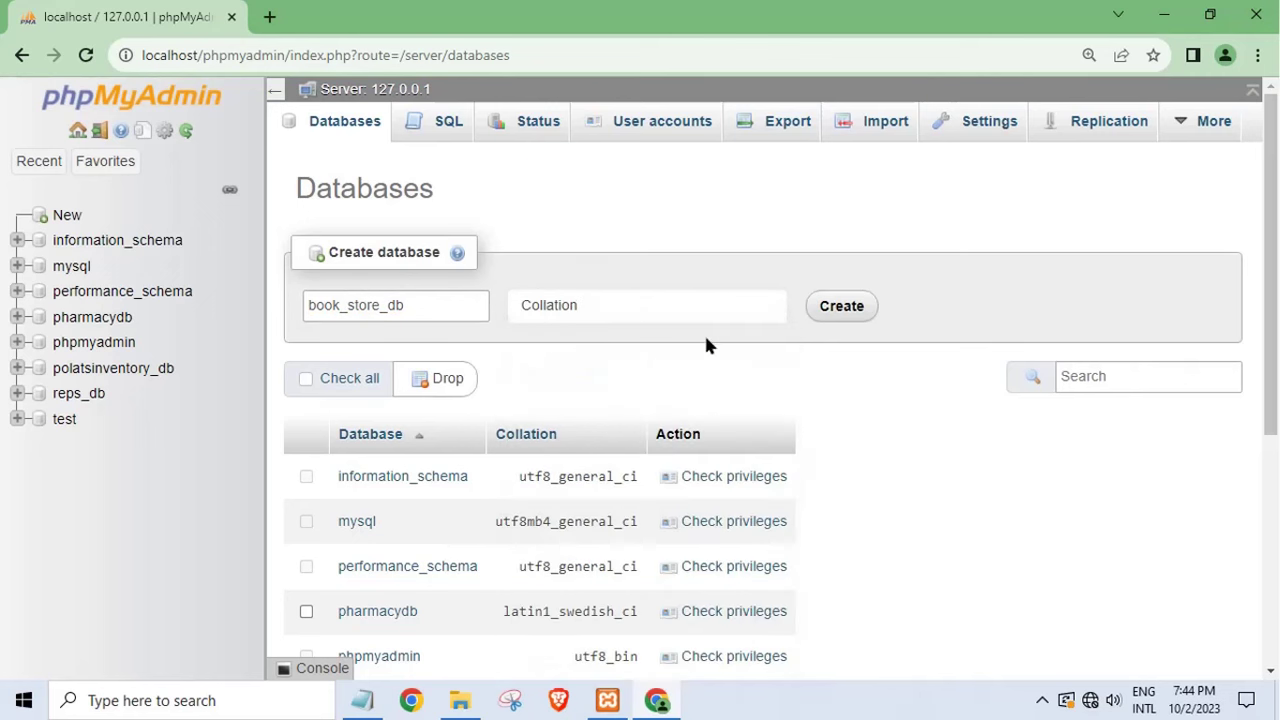
pyautogui.click(845, 308)
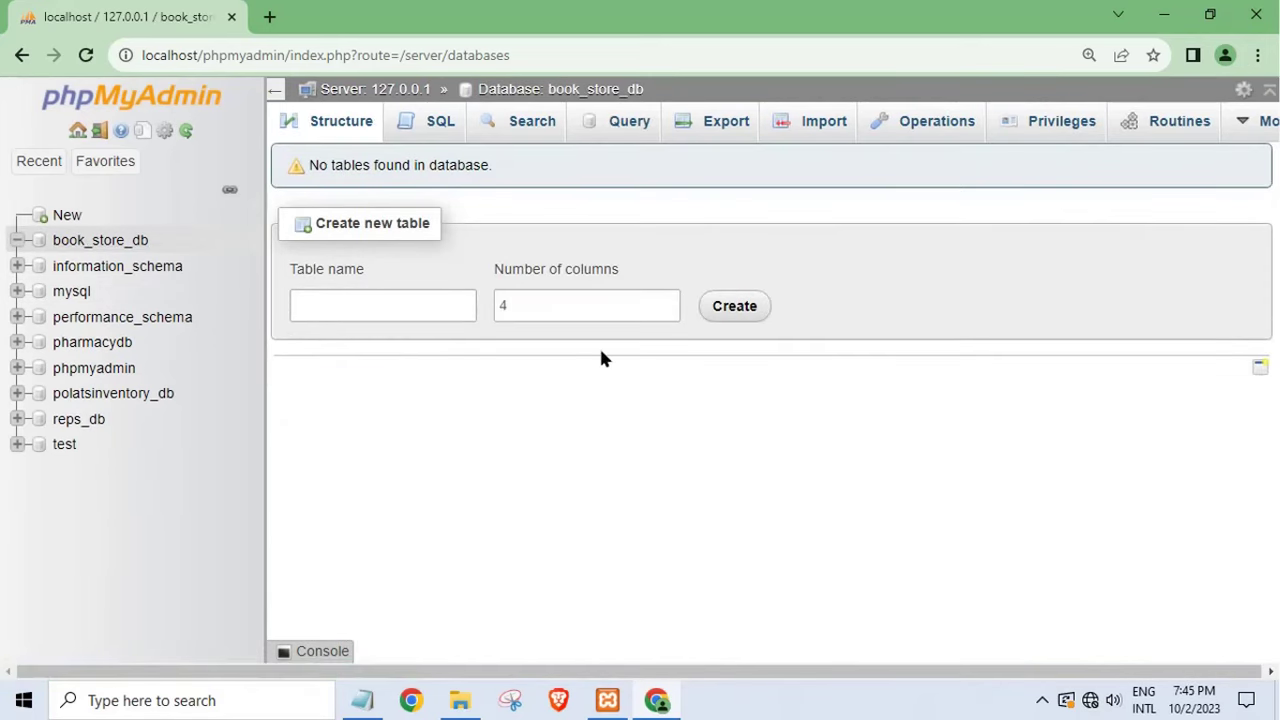
pyautogui.click(818, 124)
# - Choose Desktop > book_store > database > book_store_db.sql as the file to import
pyautogui.click(459, 701)
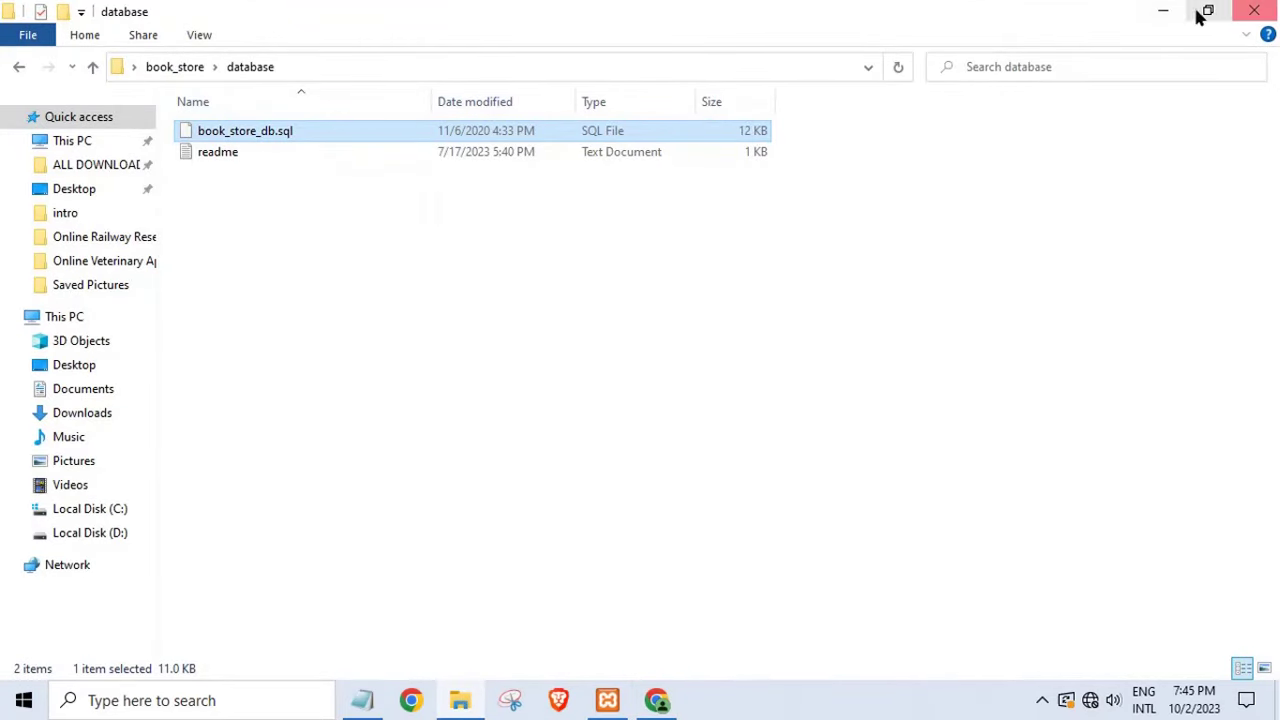
pyautogui.click(1163, 11)
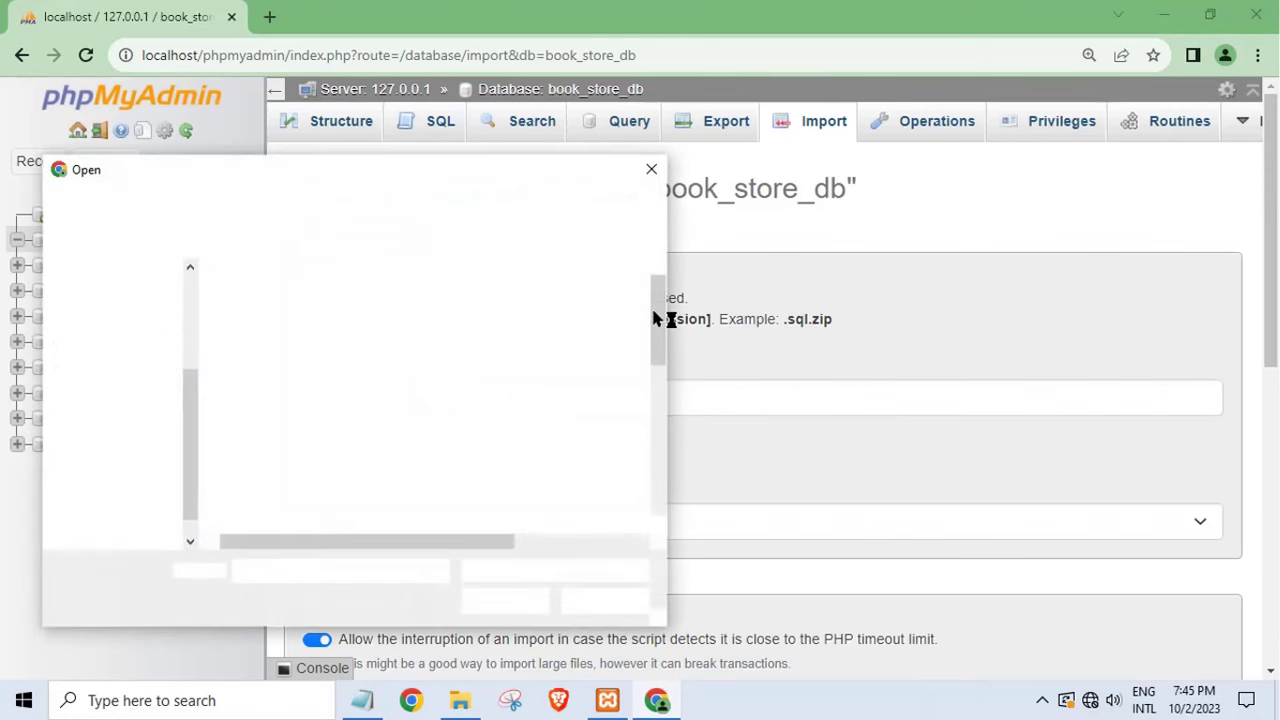
pyautogui.click(117, 352)
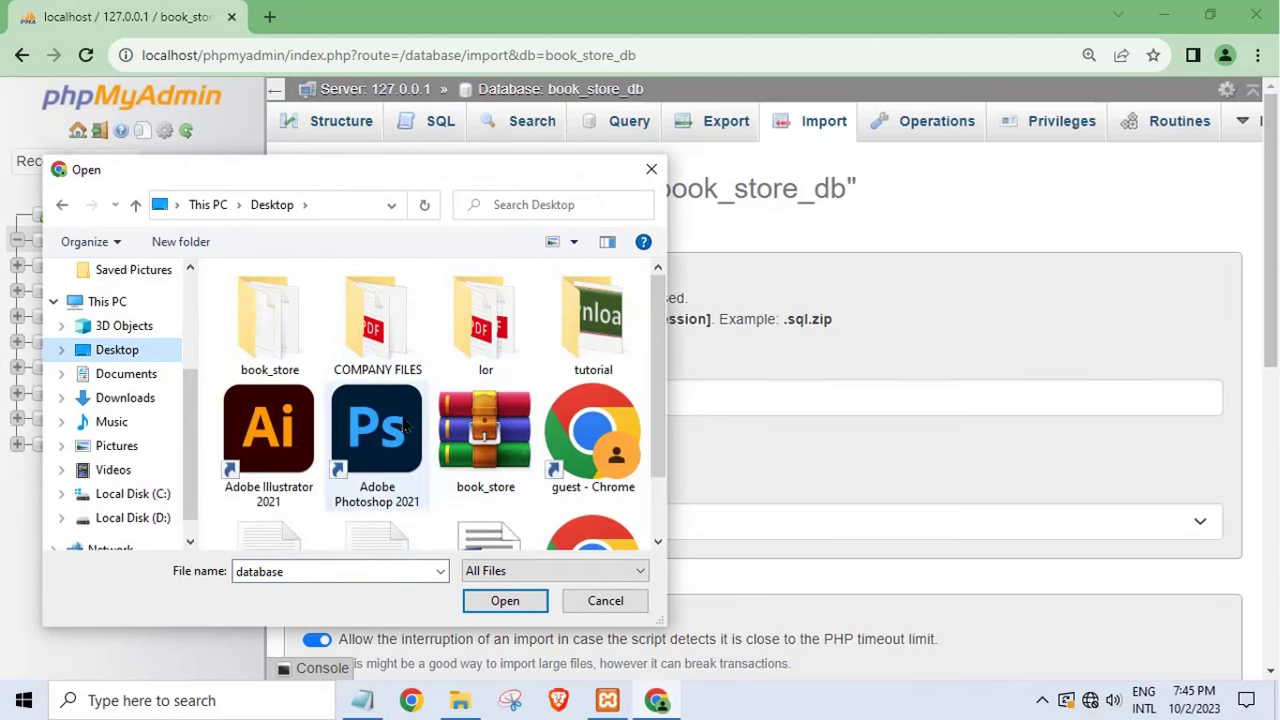
pyautogui.doubleClick(280, 350)
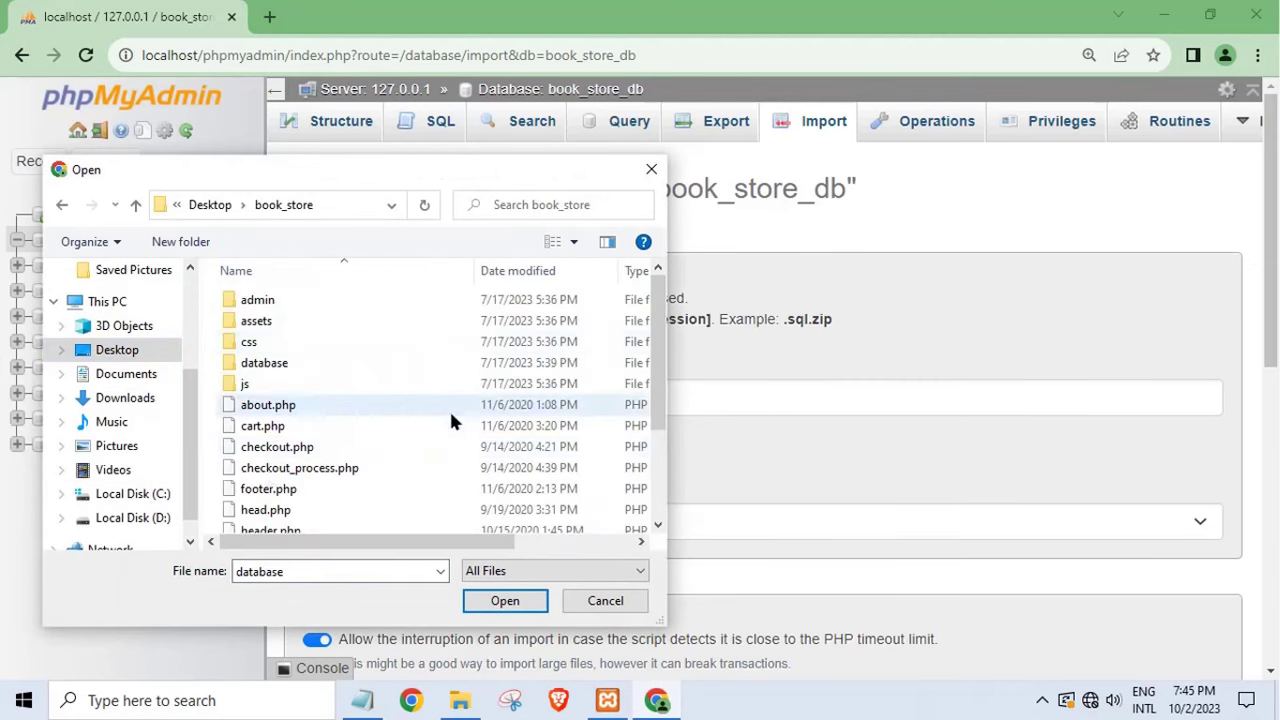
pyautogui.doubleClick(280, 365)
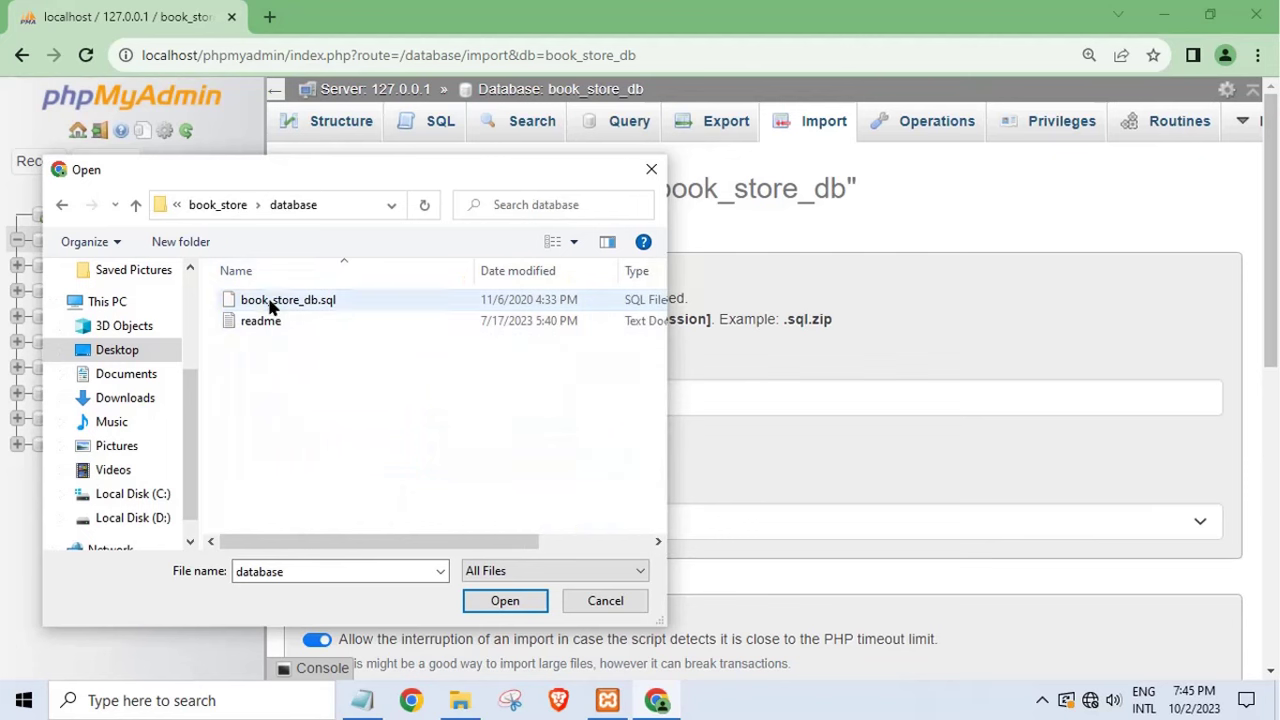
pyautogui.click(262, 300)
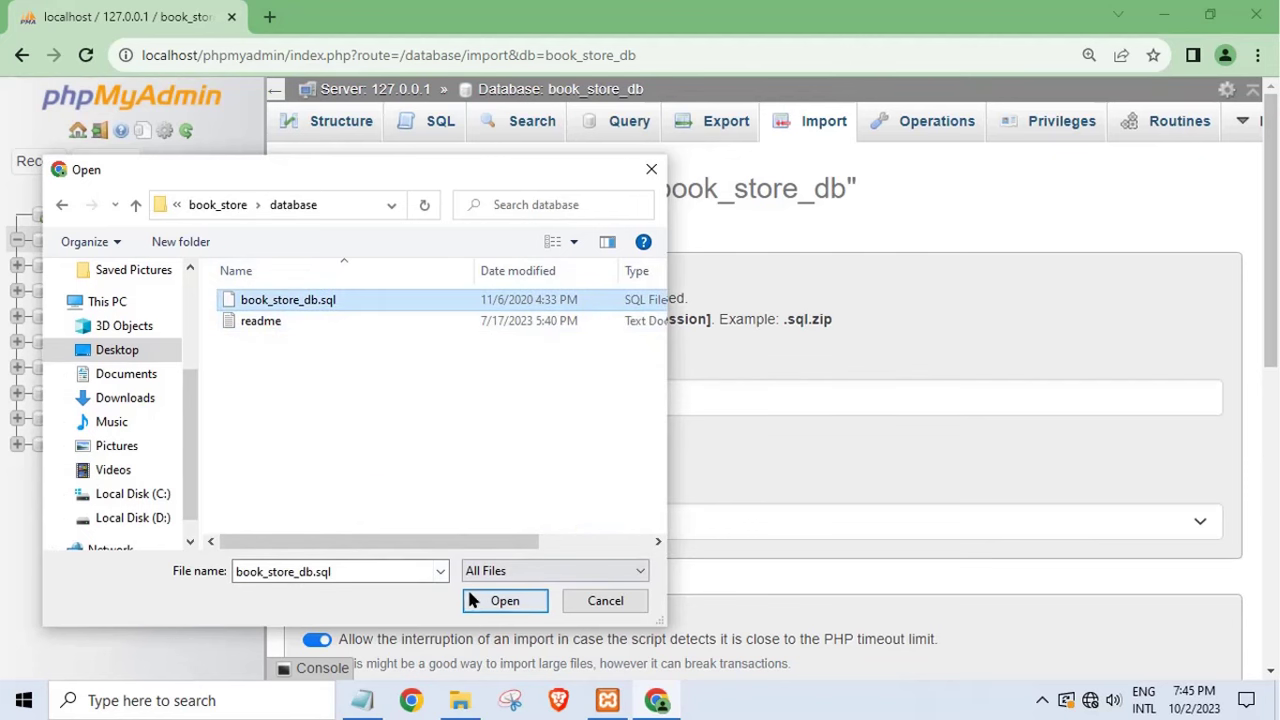
pyautogui.click(501, 601)
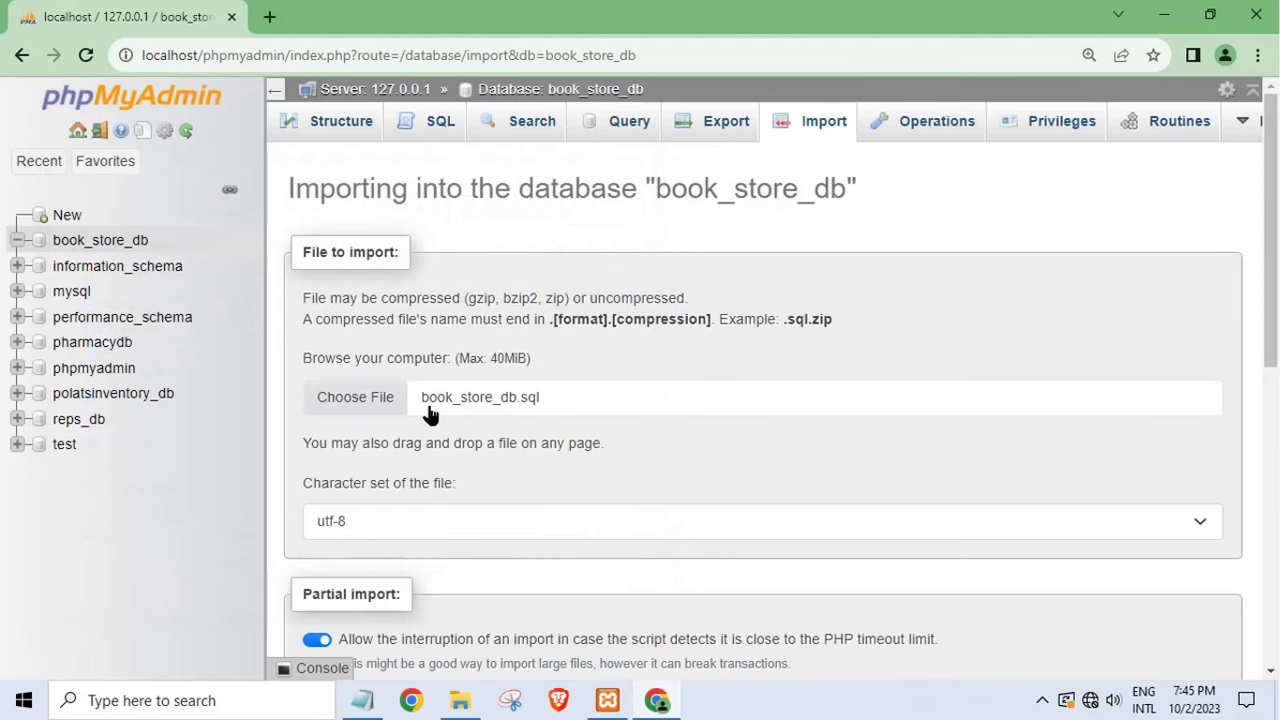
# - Run the book_store_db.sql import, writing and clearing a 'wait to success' Notepad note meanwhile
pyautogui.moveTo(1272, 344); pyautogui.dragTo(1270, 660)
pyautogui.click(316, 600)
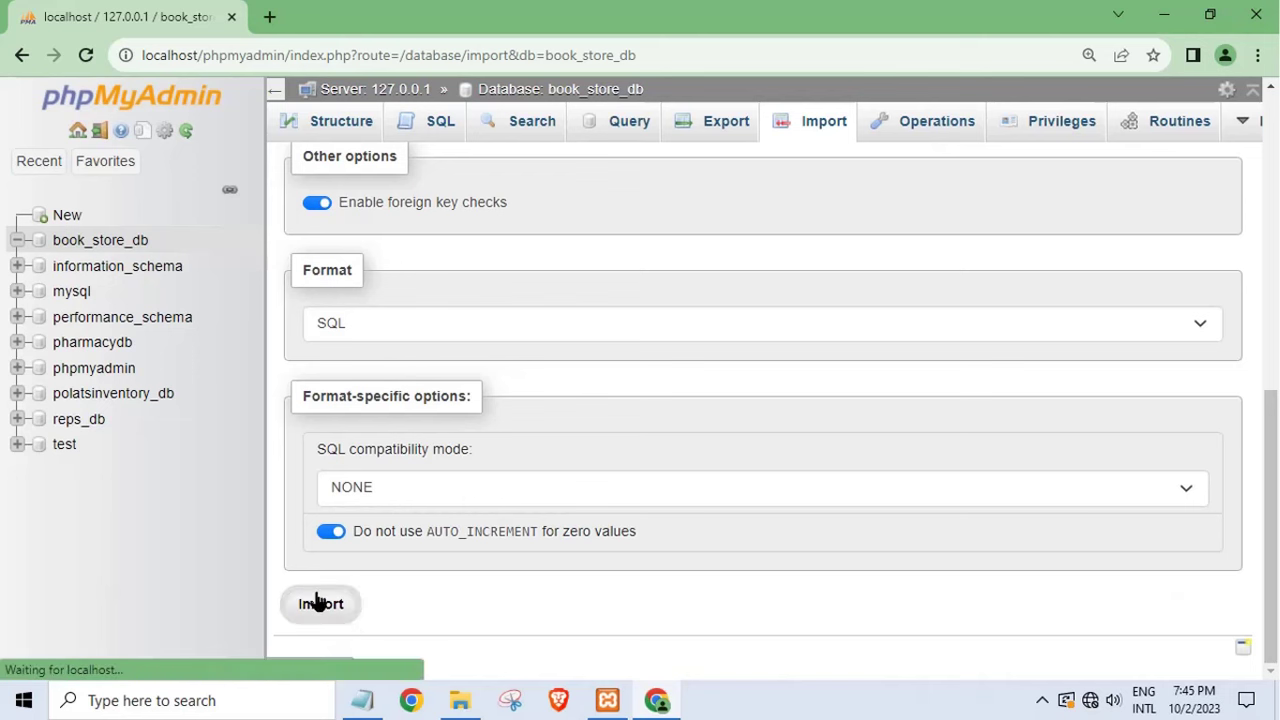
pyautogui.click(362, 700)
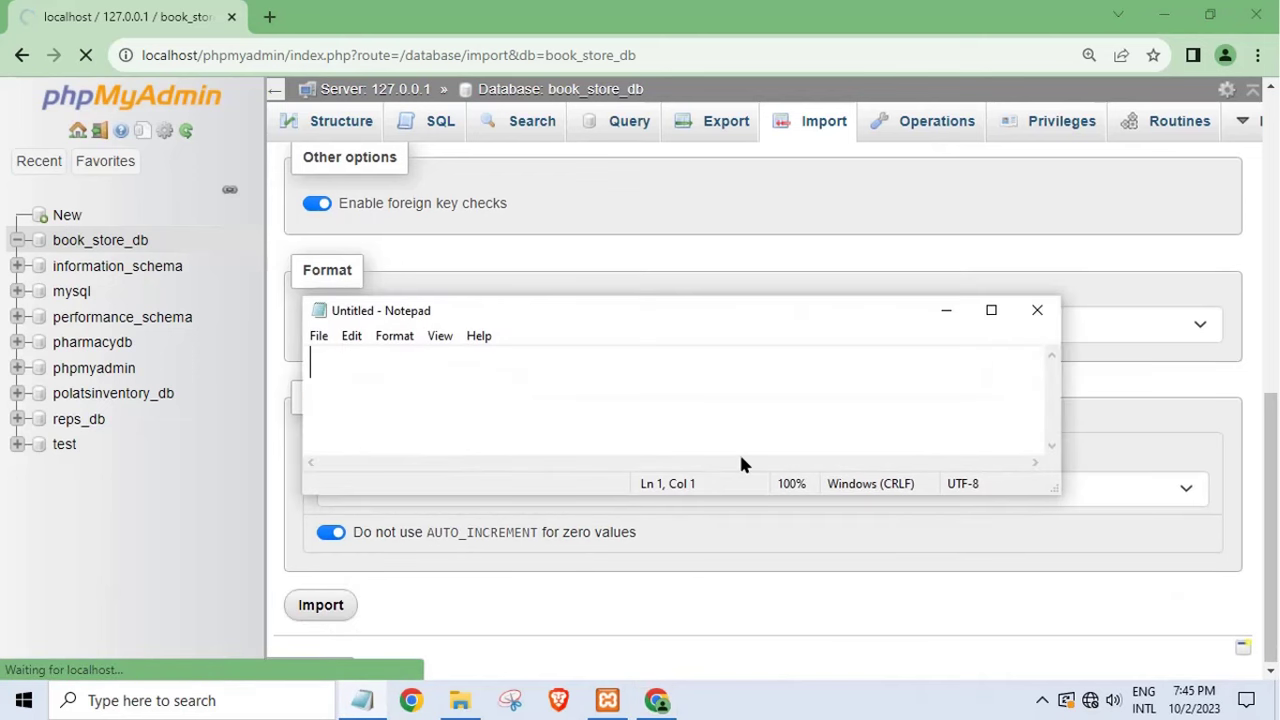
pyautogui.write('wait to ')
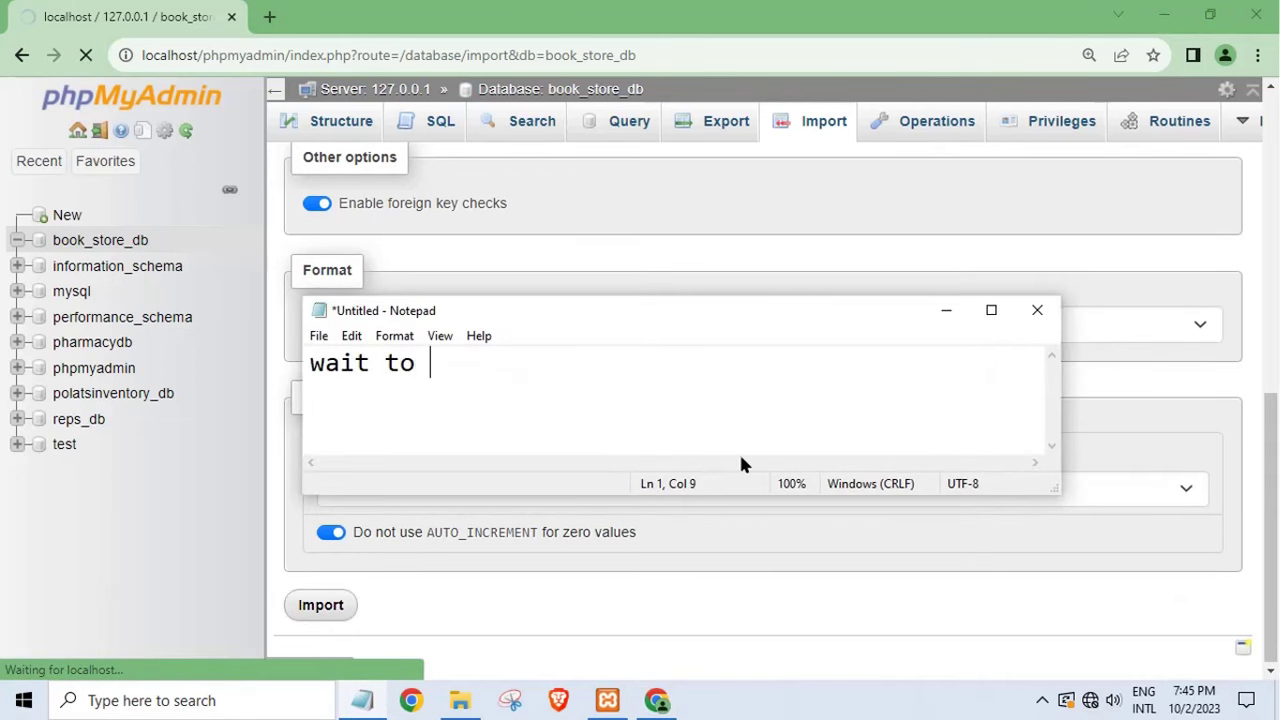
pyautogui.write('succe')
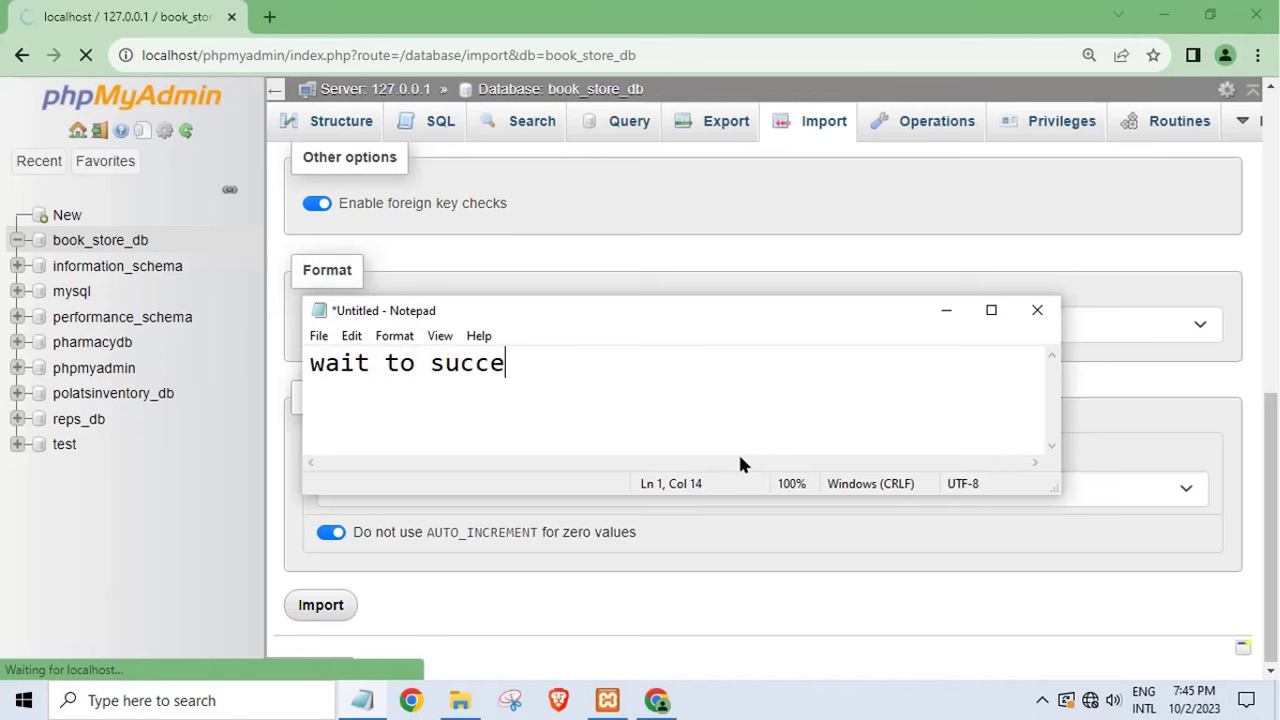
pyautogui.press('BackSpace')
pyautogui.write('s')
pyautogui.press('BackSpace')
pyautogui.write('es impoet=')
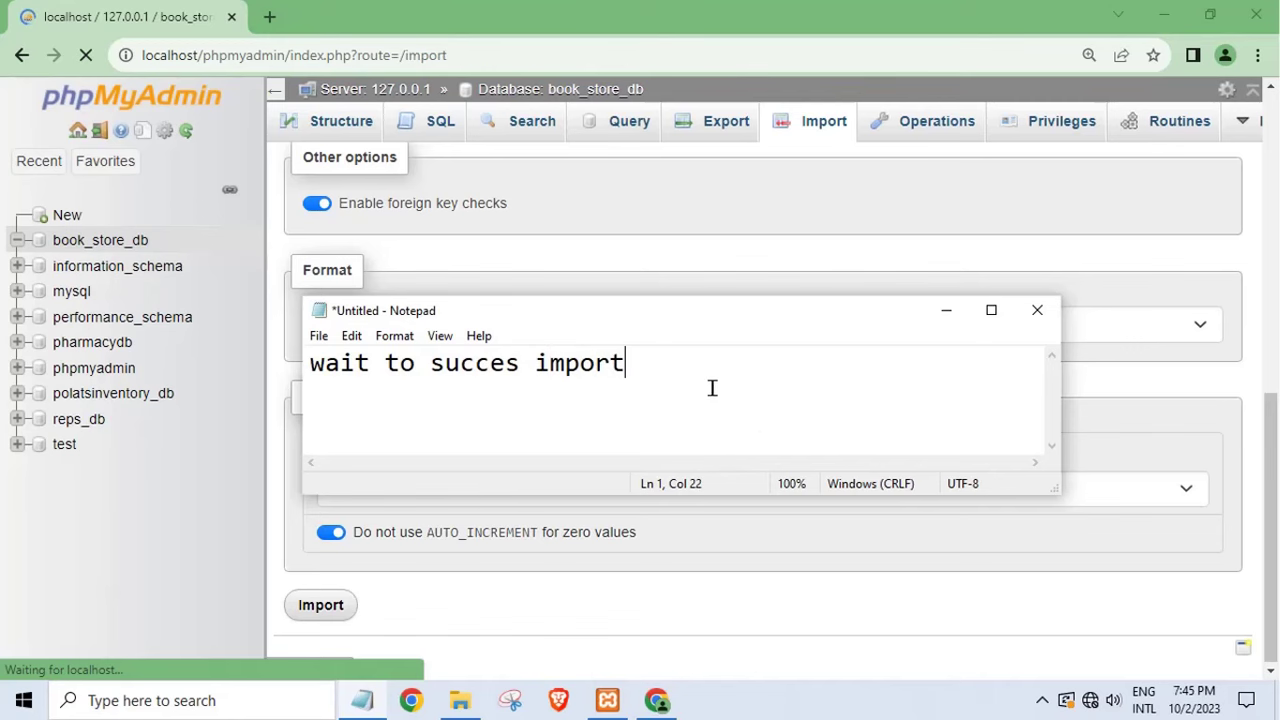
pyautogui.hotkey('ctrl', 'a')
pyautogui.press('BackSpace')
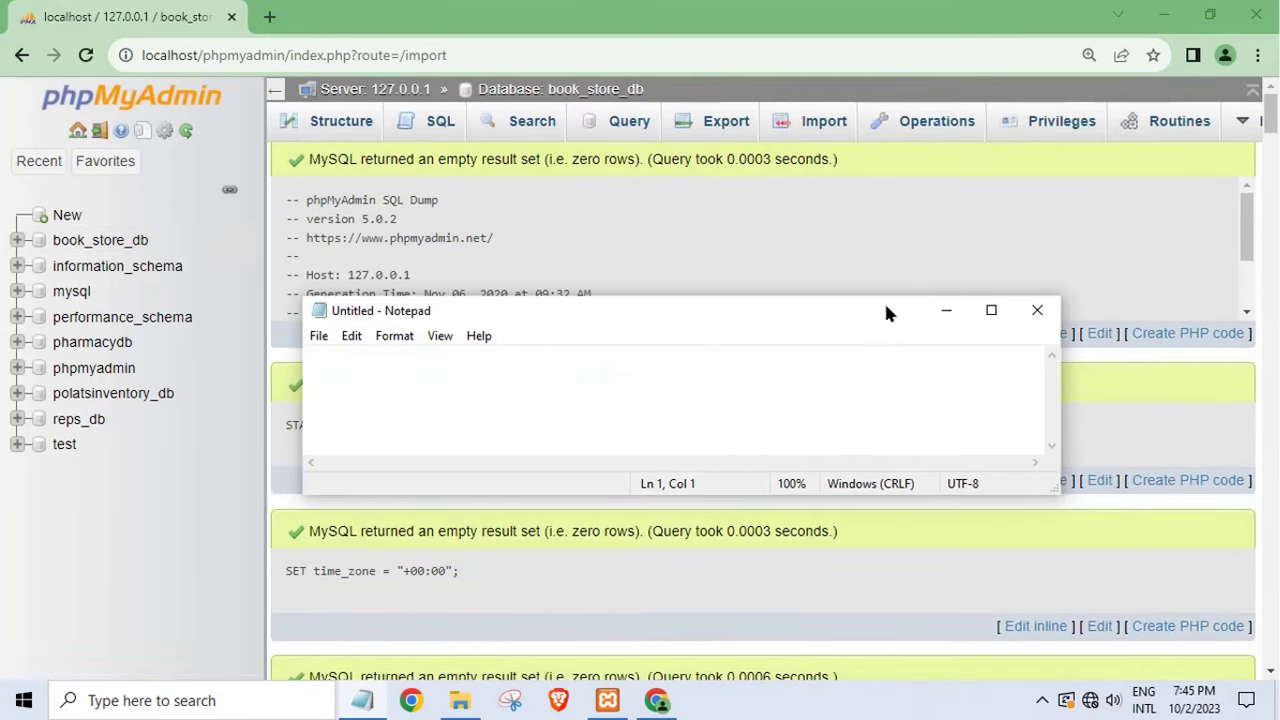
pyautogui.click(946, 310)
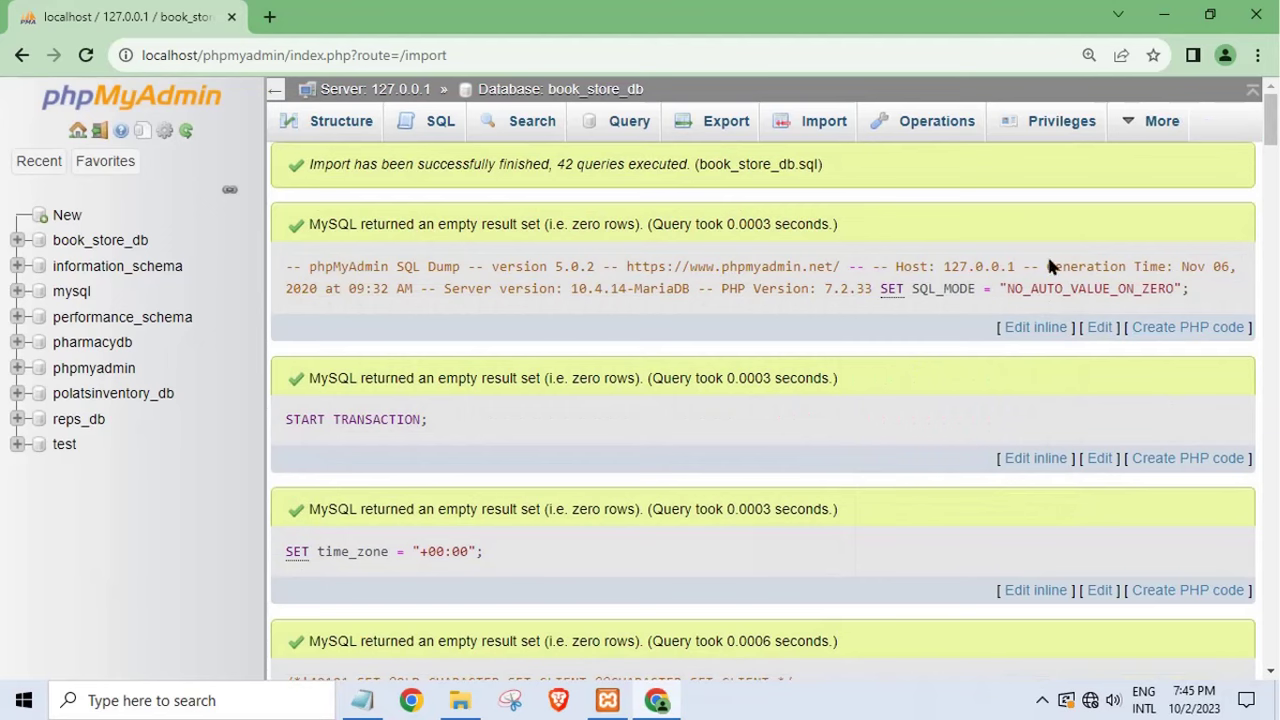
pyautogui.moveTo(1268, 140); pyautogui.dragTo(1237, 658)
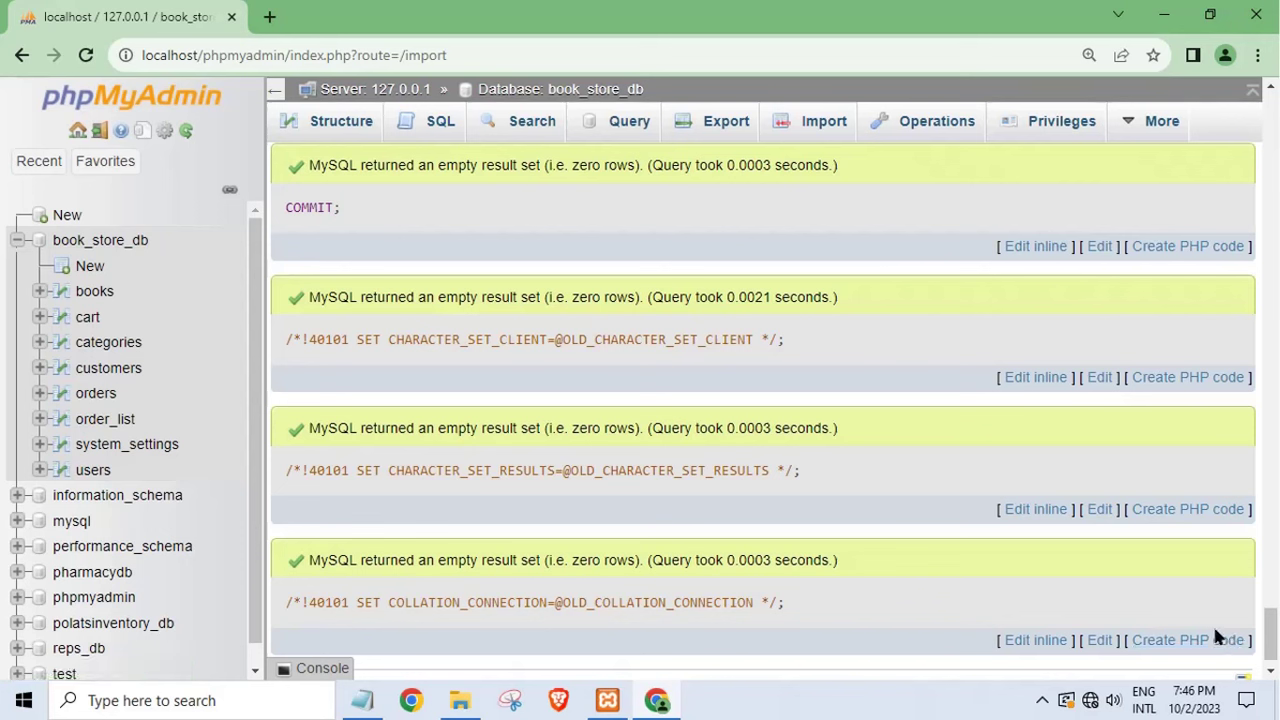
# - Browse the users and orders tables of book_store_db, then open a blank browser tab
pyautogui.click(93, 469)
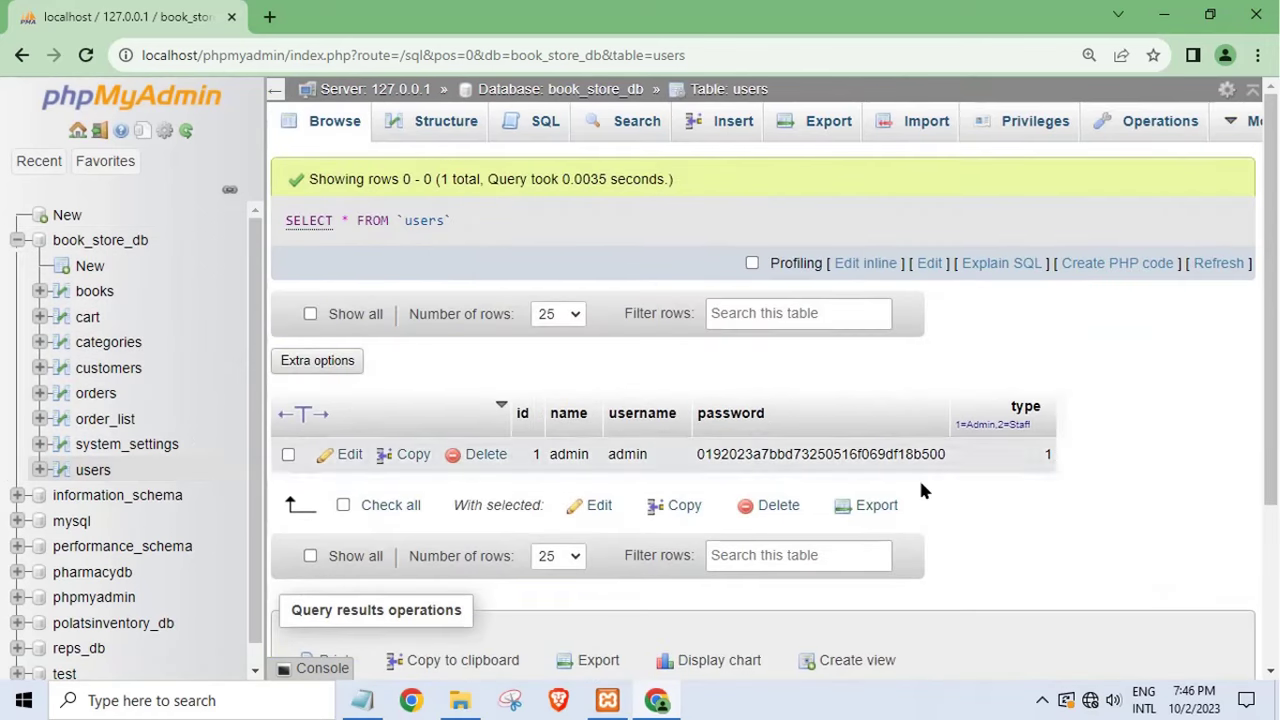
pyautogui.click(95, 393)
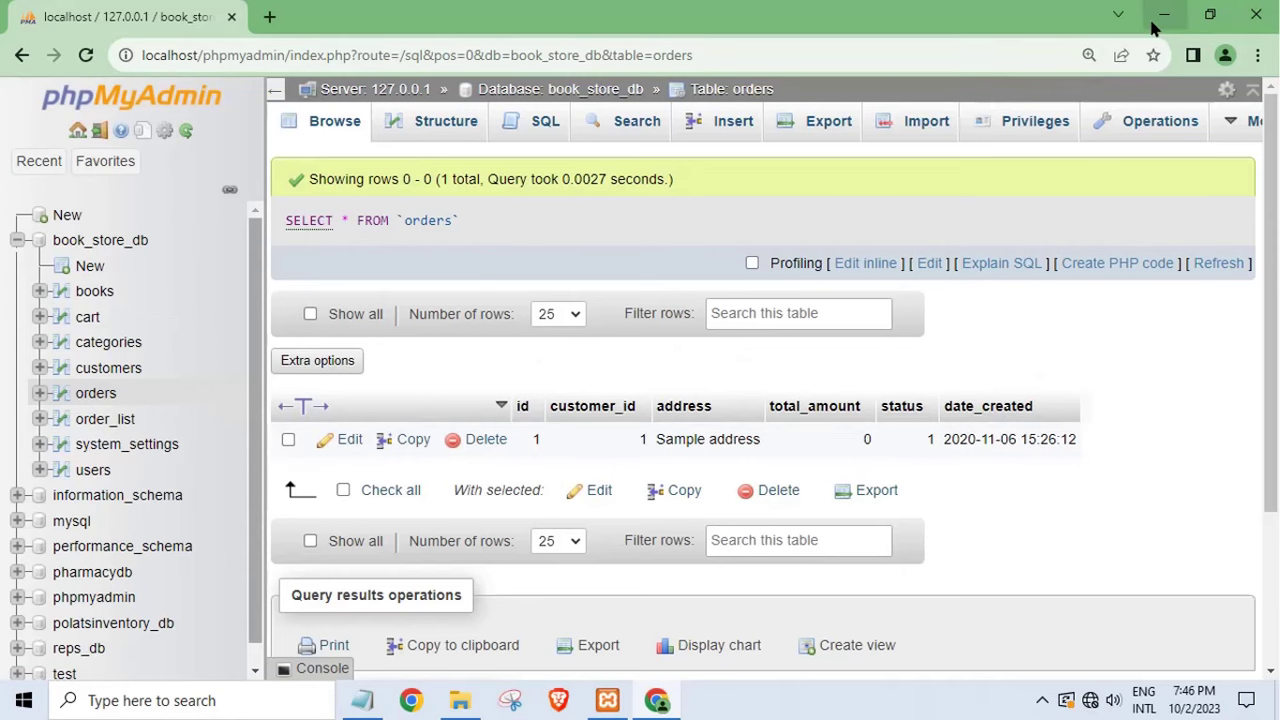
pyautogui.click(270, 16)
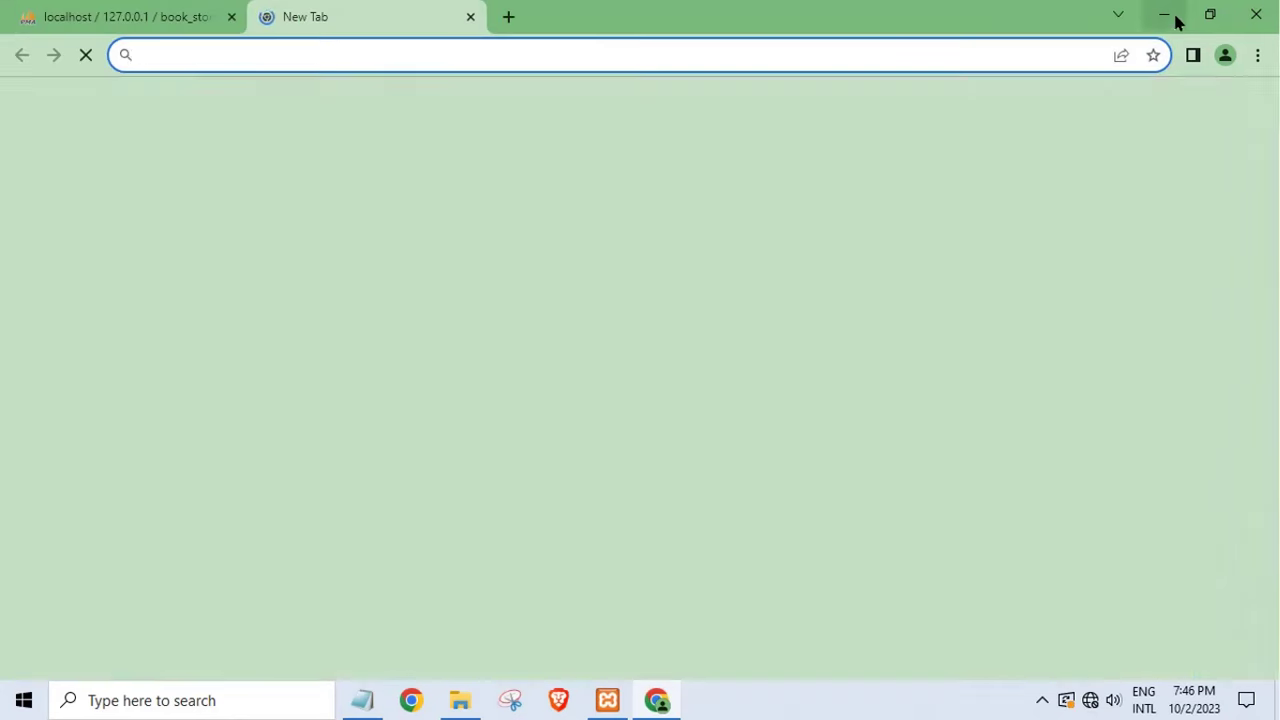
# - Write the Notepad note 'my xampp instal in drive C' and minimize Notepad to show the desktop
pyautogui.click(1170, 16)
pyautogui.click(364, 701)
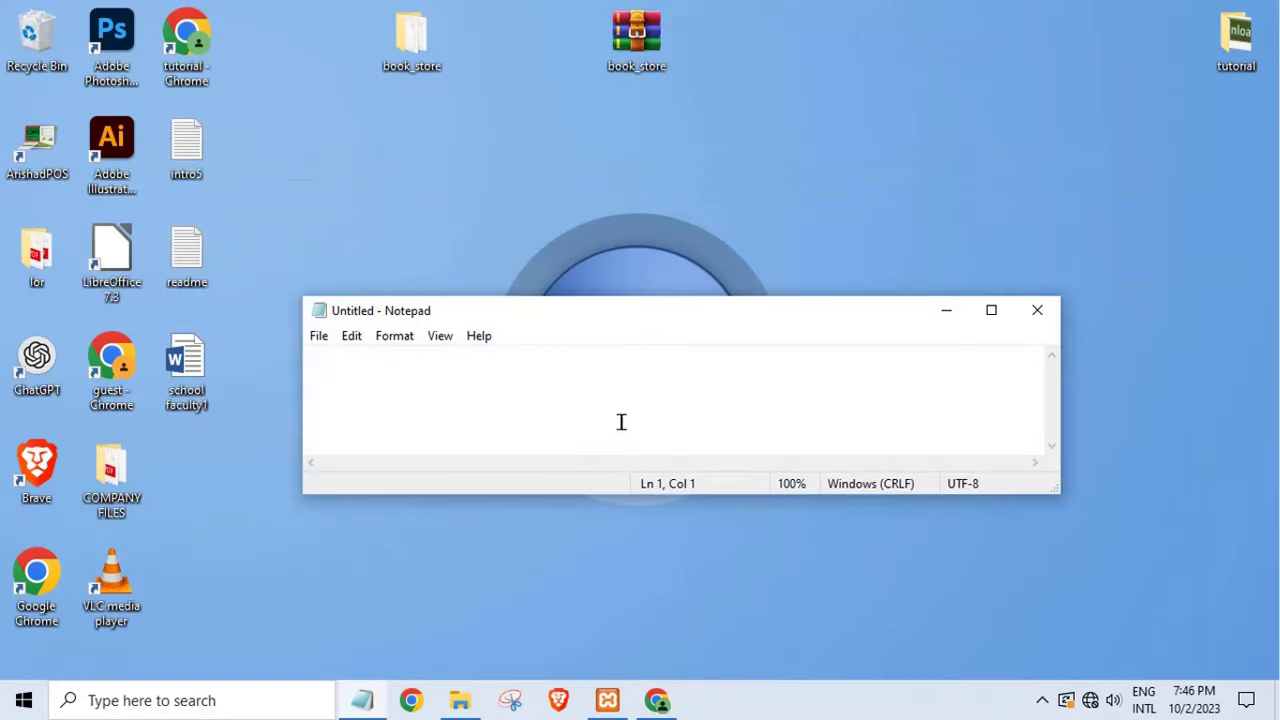
pyautogui.write('my')
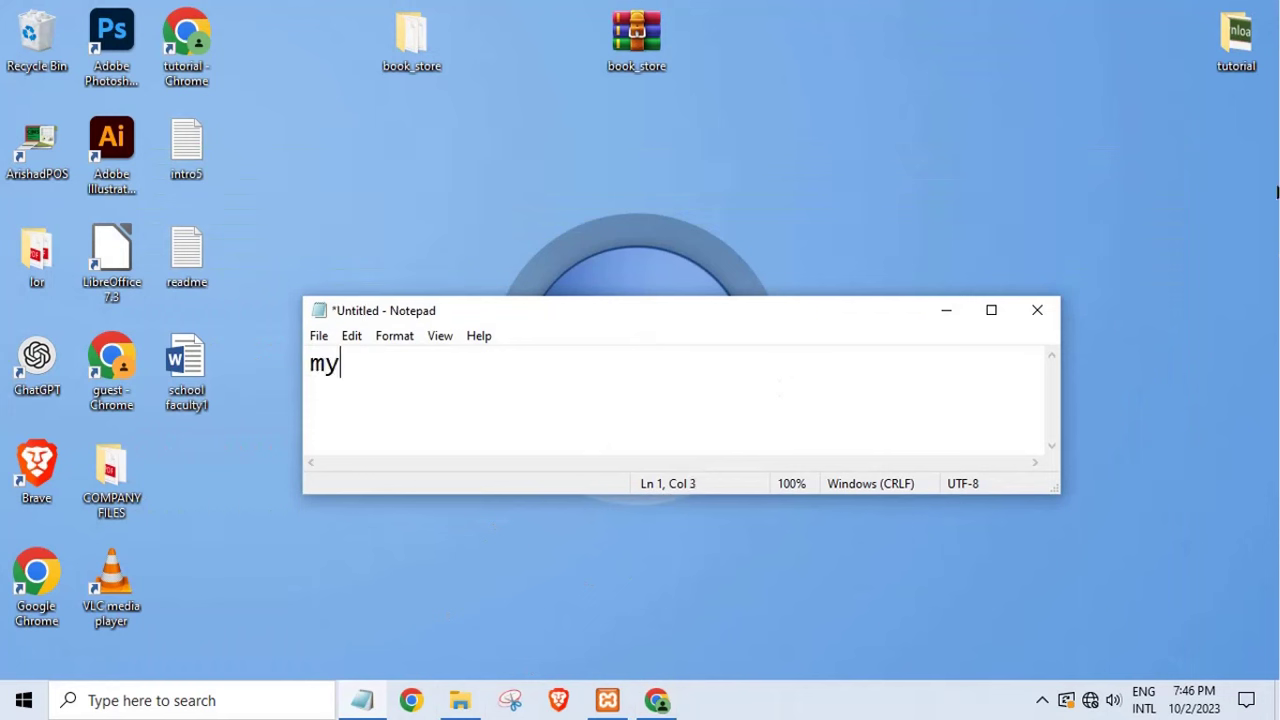
pyautogui.write(' xampp instal in drive C')
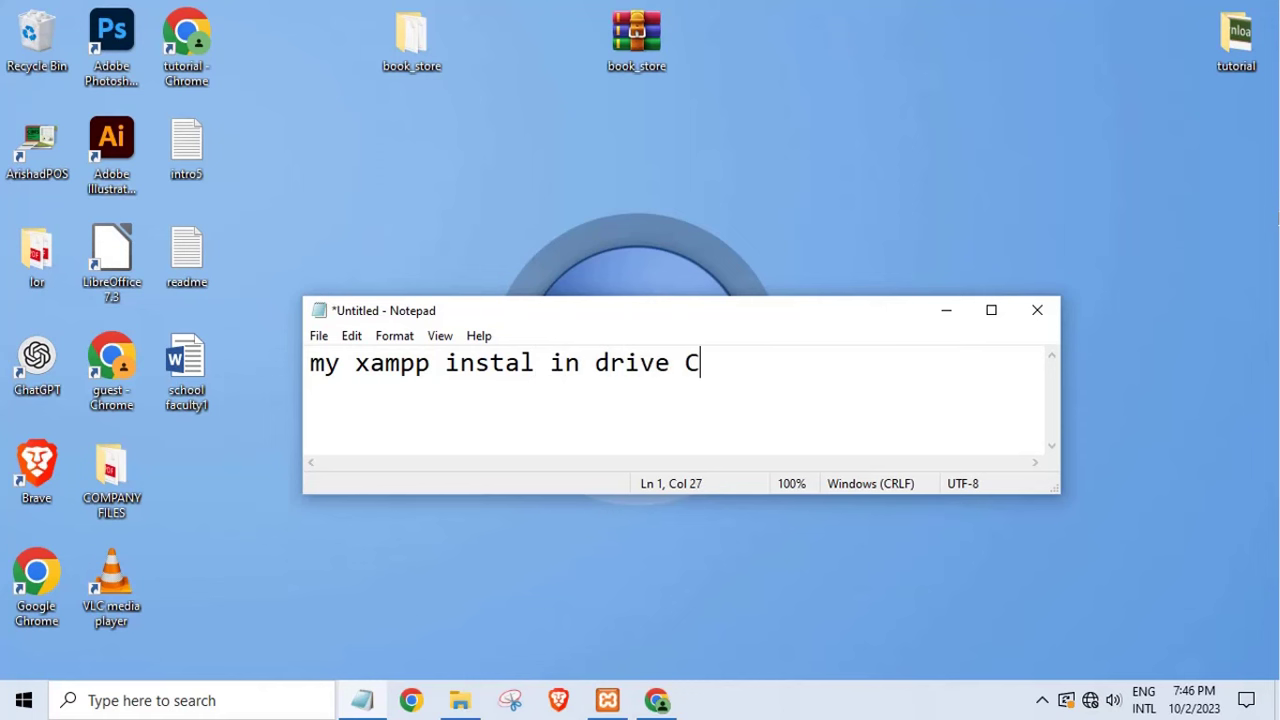
pyautogui.click(947, 311)
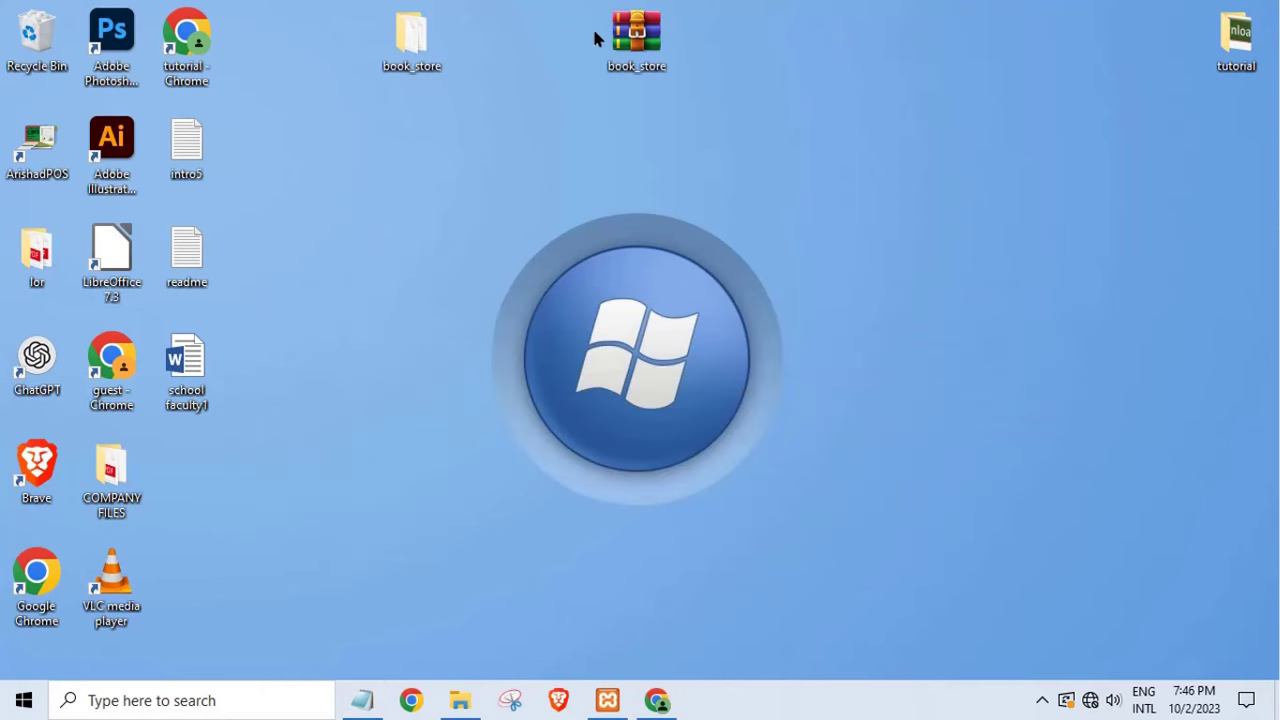
# - Copy the book_store folder from the desktop
pyautogui.rightClick(430, 55)
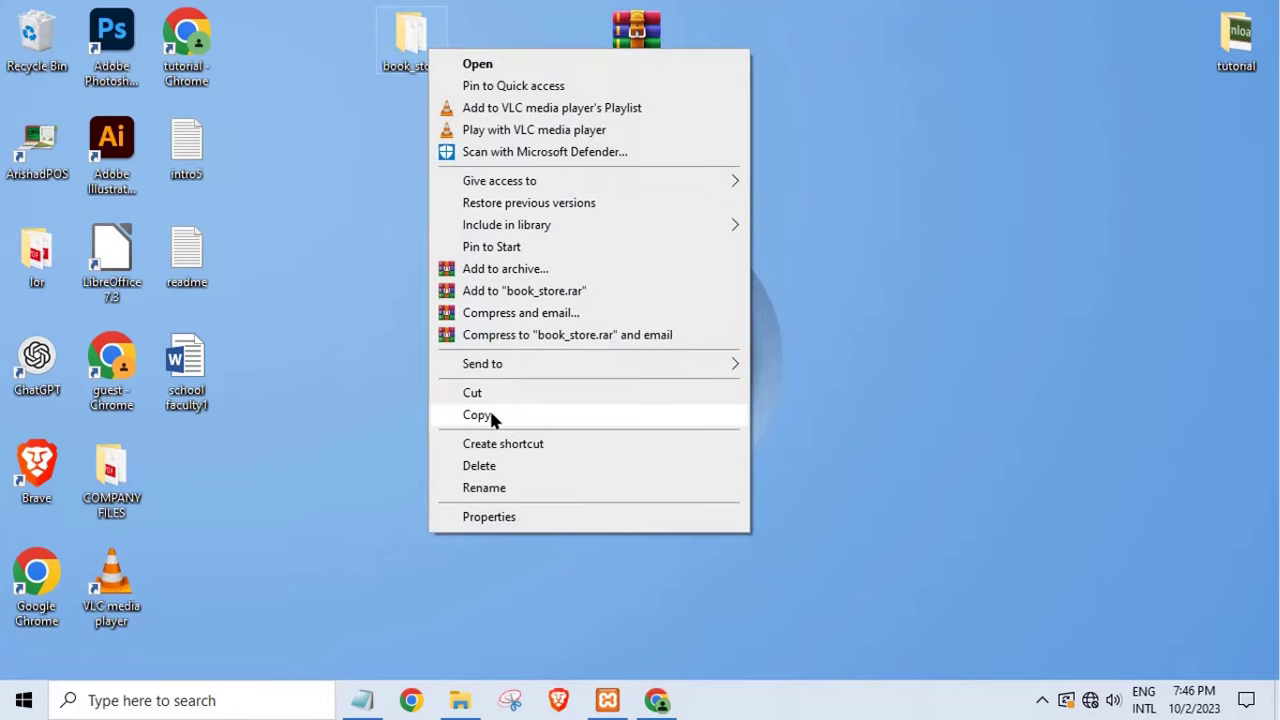
pyautogui.click(489, 409)
pyautogui.click(472, 700)
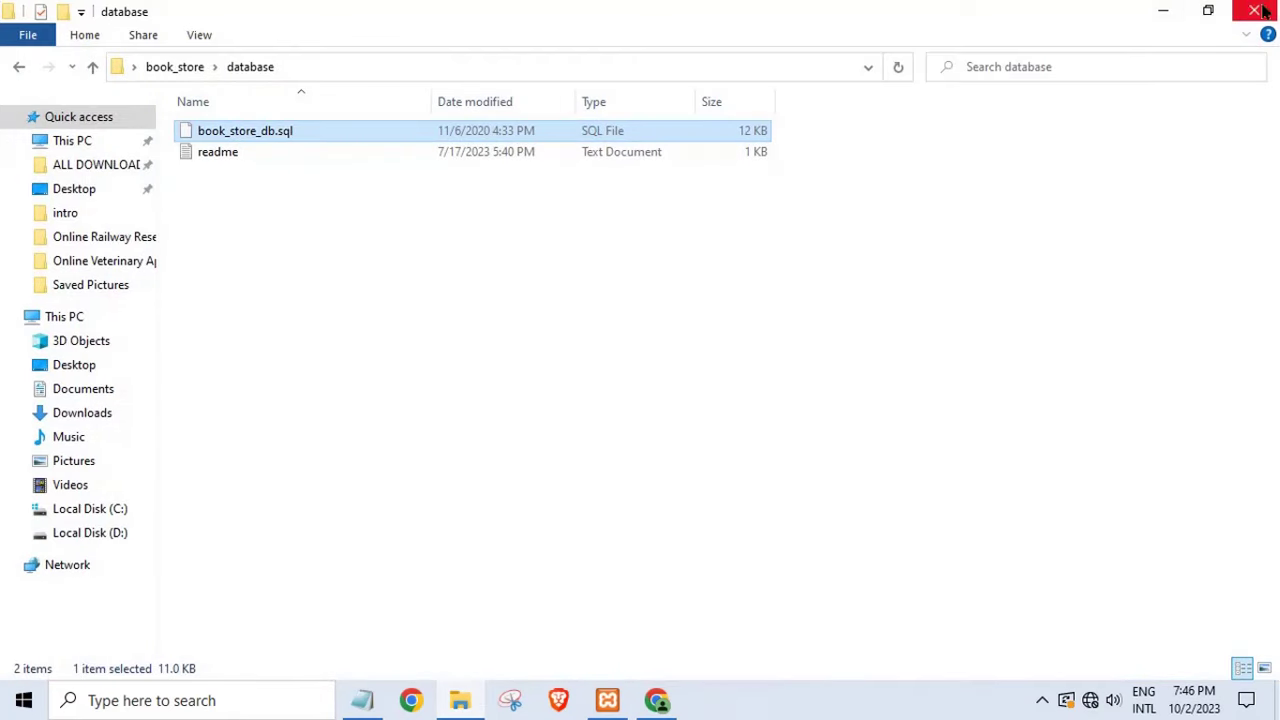
pyautogui.click(1255, 10)
# - Paste the book_store folder into C:\xampp\htdocs
pyautogui.press('super+e')
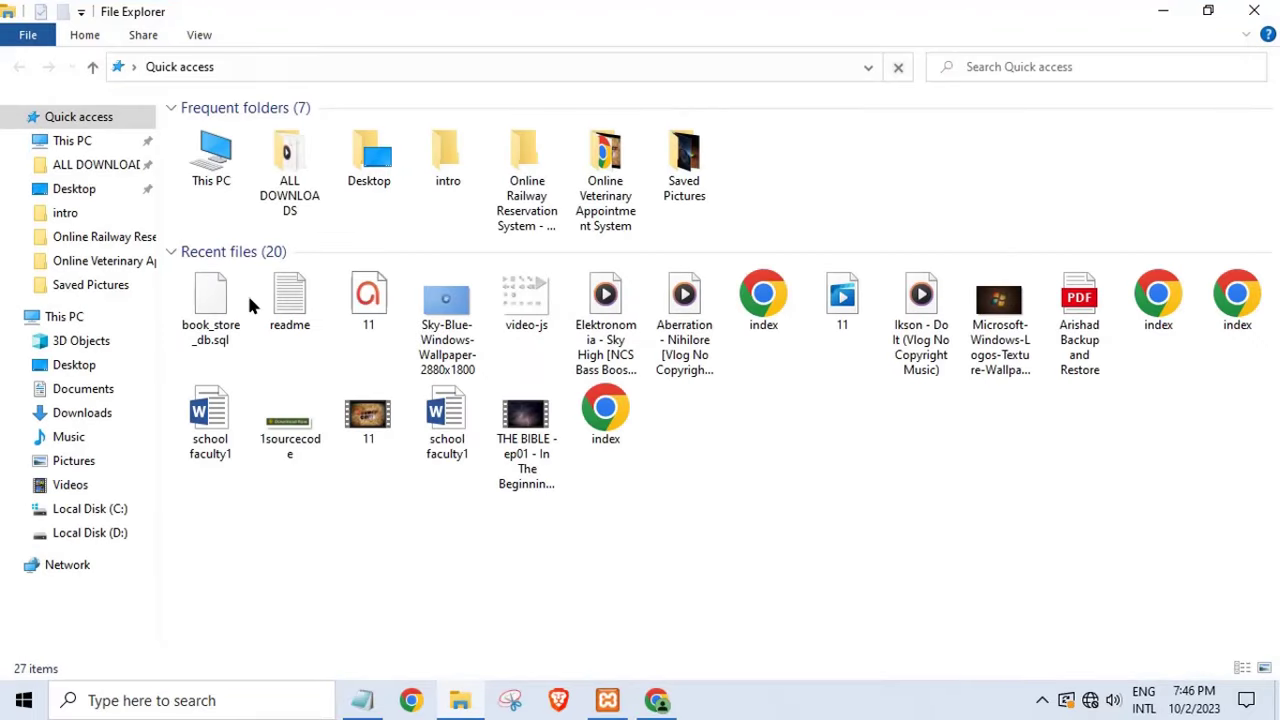
pyautogui.click(80, 318)
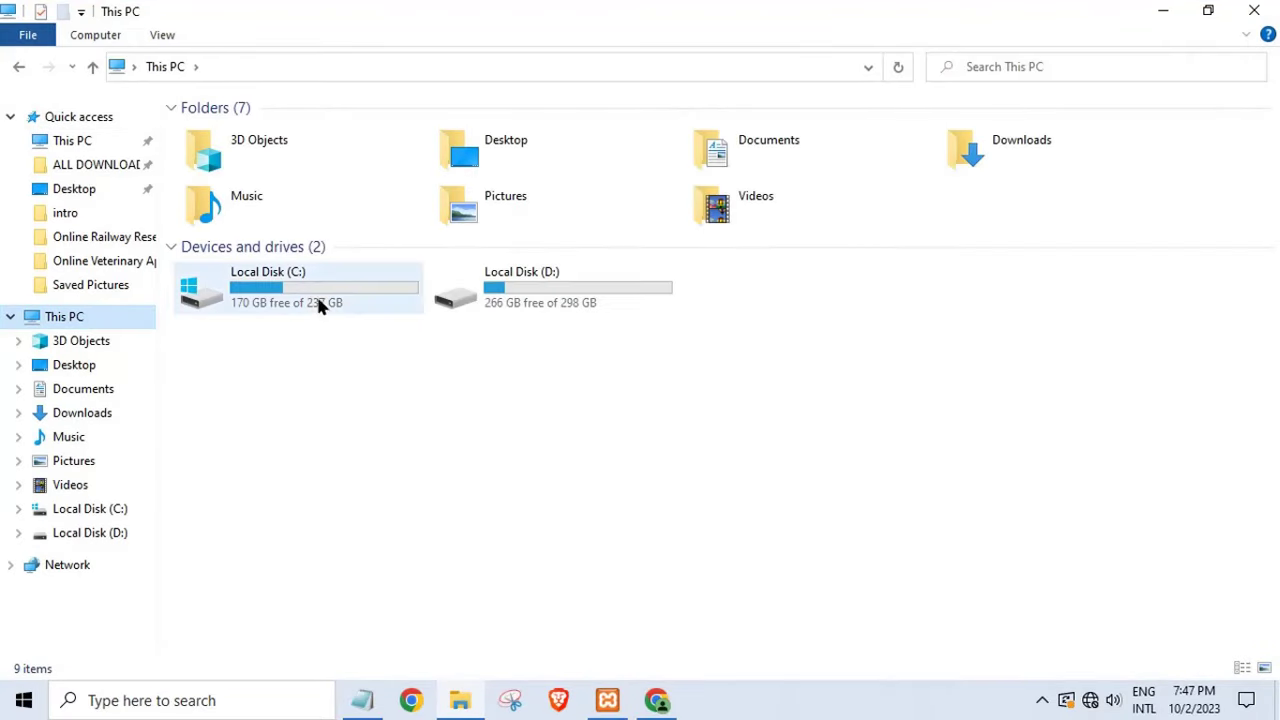
pyautogui.doubleClick(314, 299)
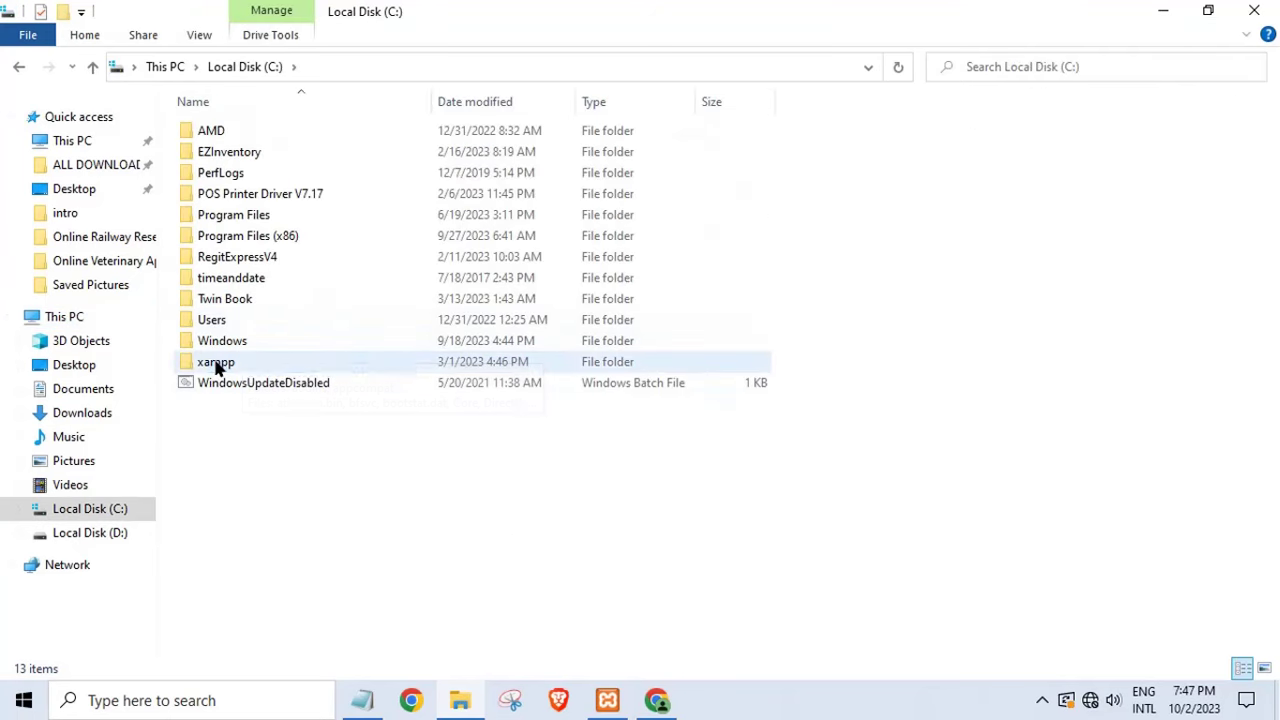
pyautogui.doubleClick(214, 362)
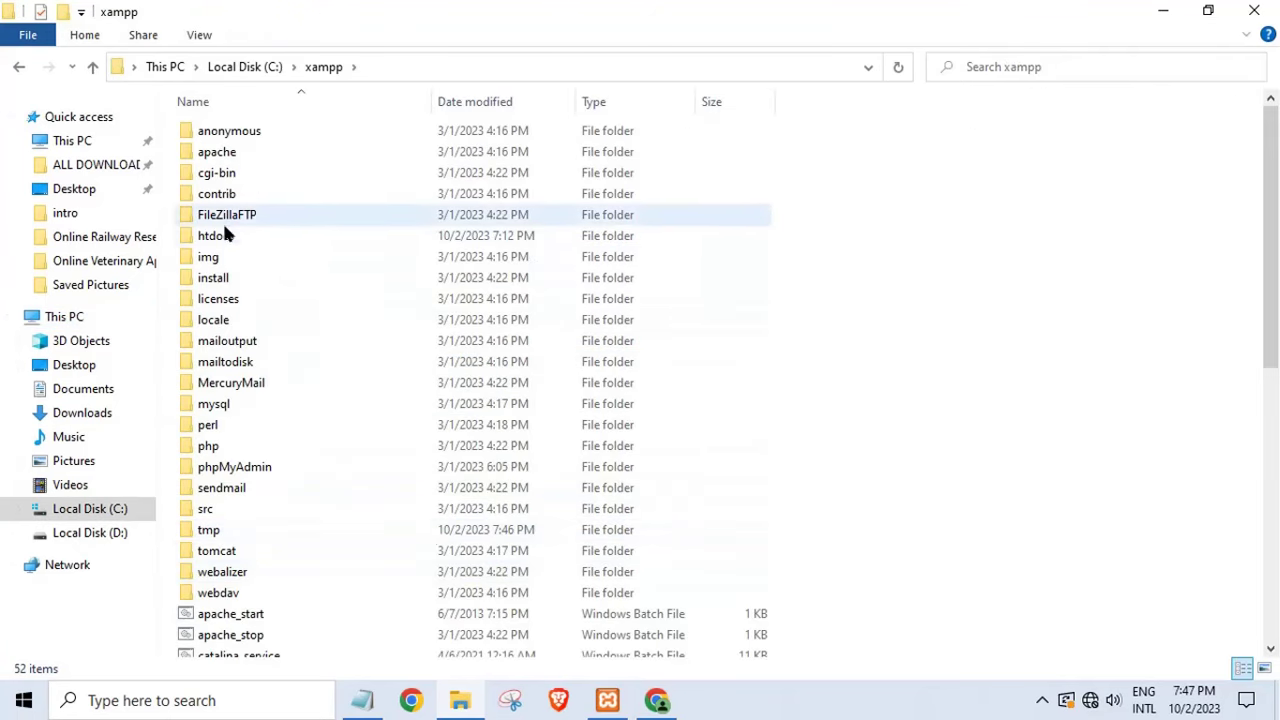
pyautogui.click(231, 240)
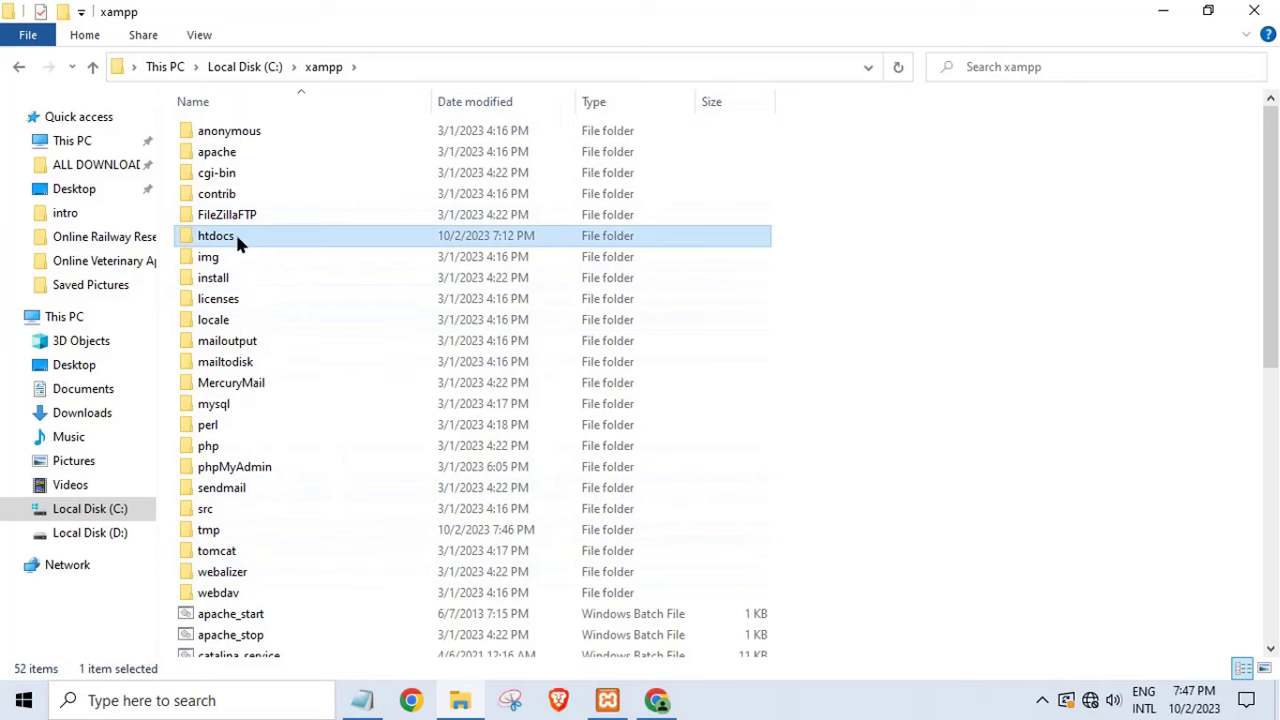
pyautogui.doubleClick(235, 238)
pyautogui.rightClick(425, 552)
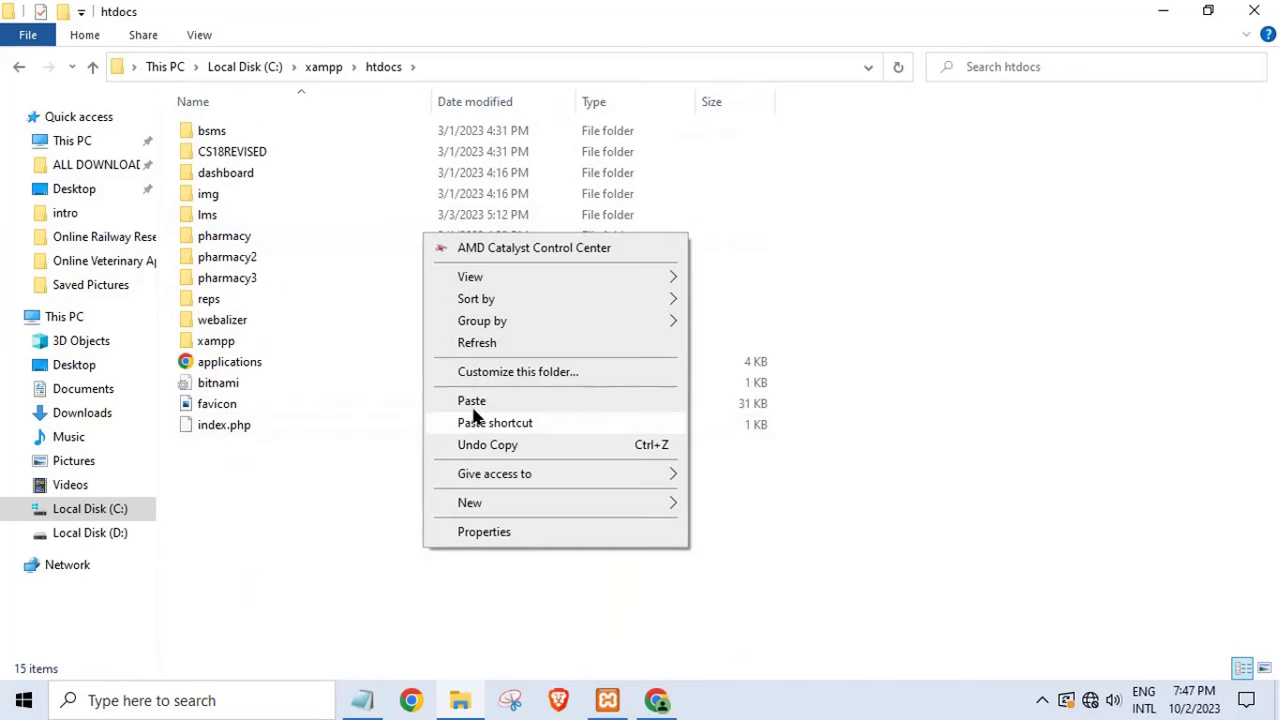
pyautogui.click(475, 400)
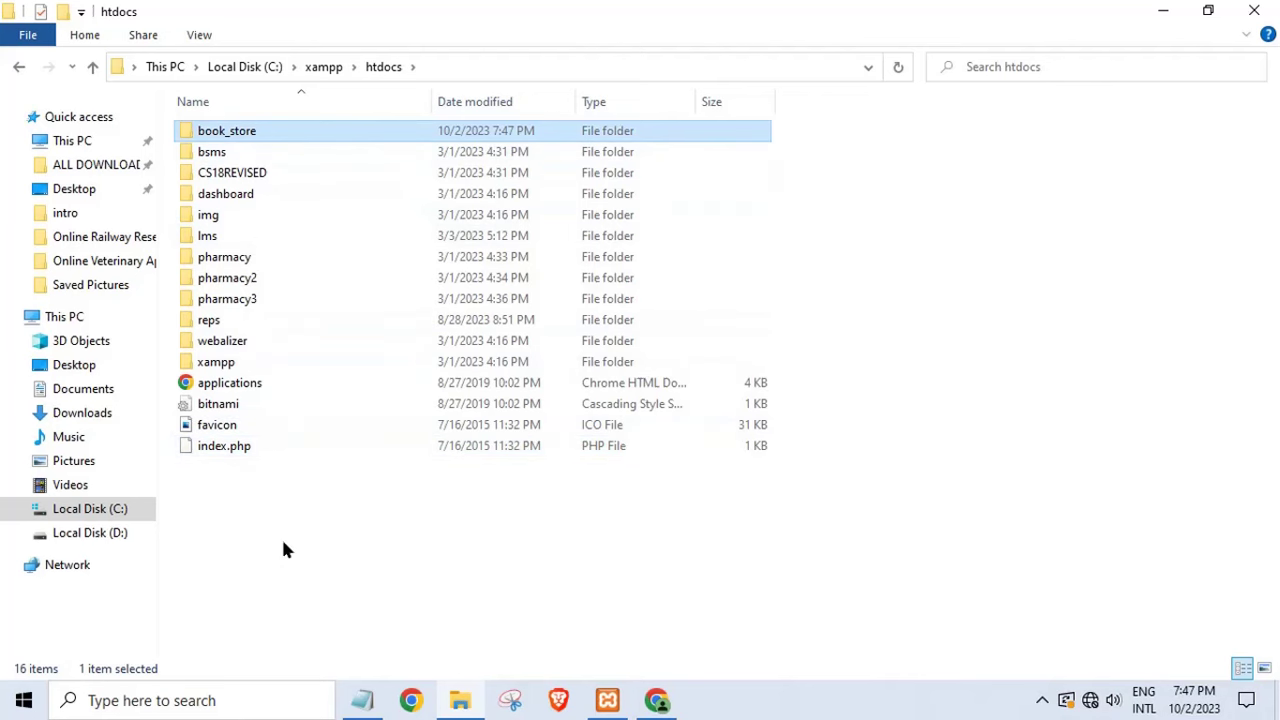
# - Copy the address path of the new C:\xampp\htdocs\book_store folder
pyautogui.doubleClick(338, 134)
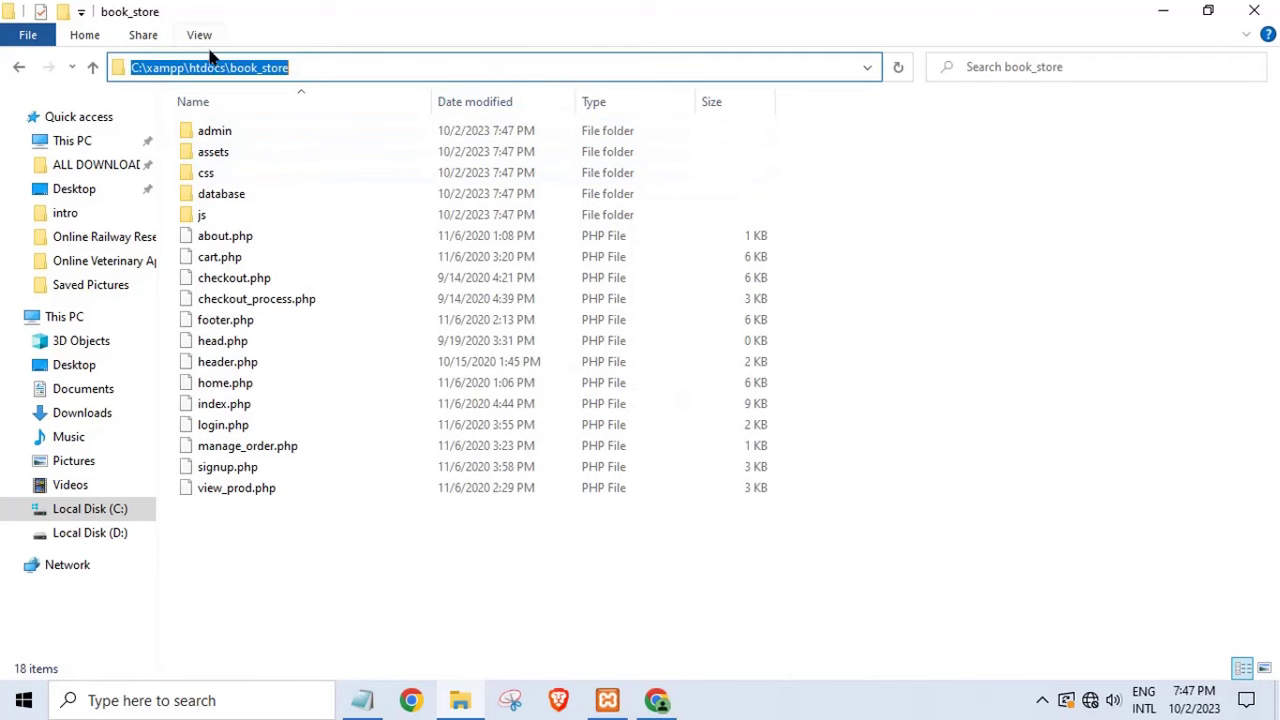
pyautogui.rightClick(207, 72)
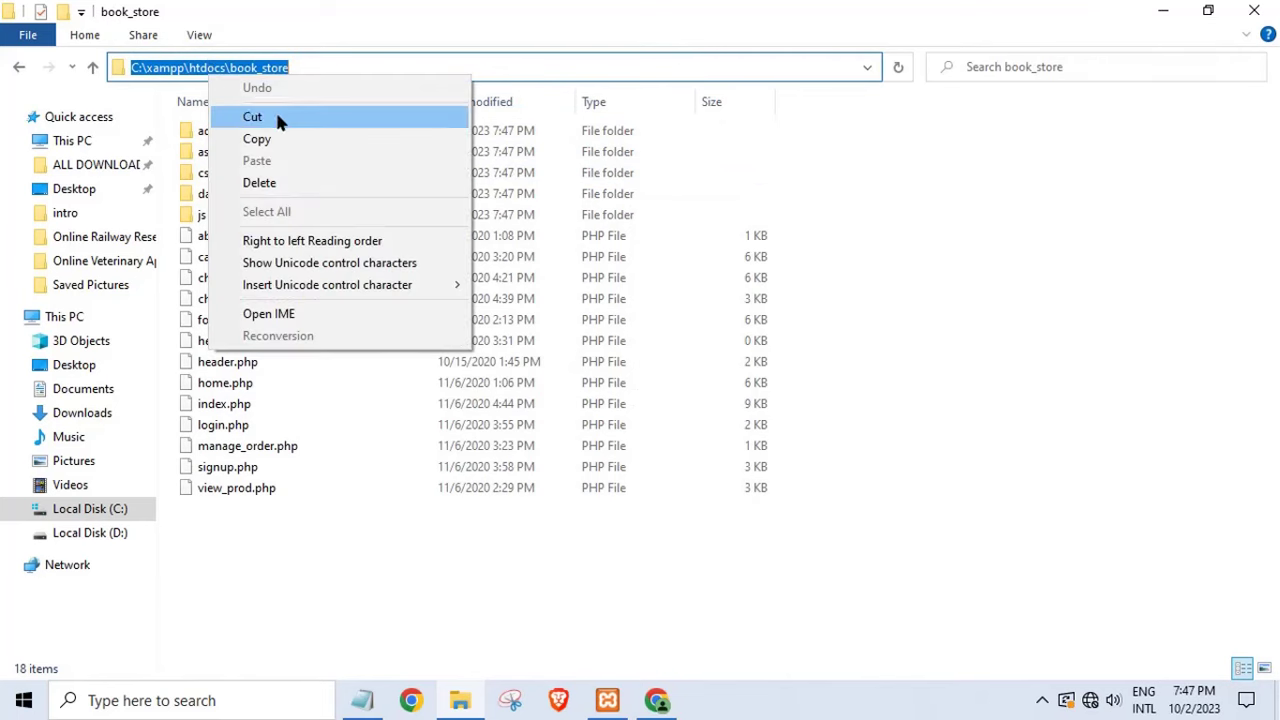
pyautogui.click(257, 141)
pyautogui.click(656, 700)
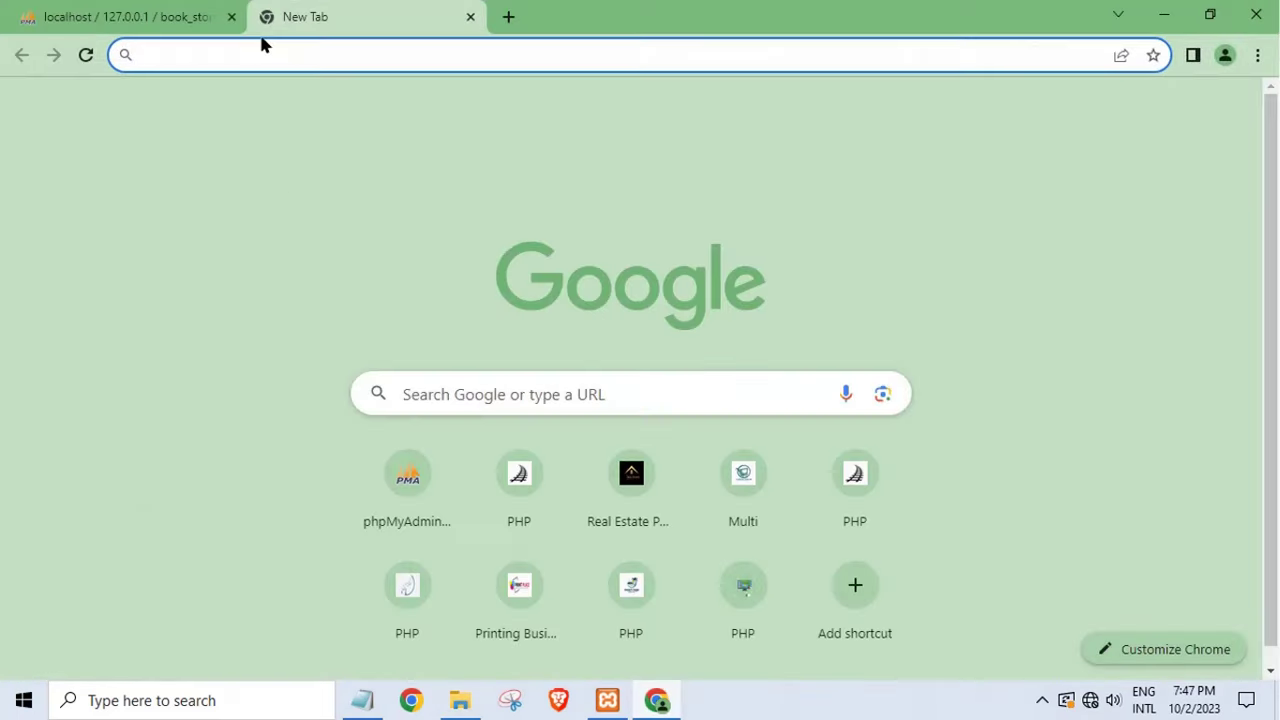
# - Load localhost/book_store in Chrome, then open the project's admin folder in Explorer
pyautogui.rightClick(216, 44)
pyautogui.click(268, 159)
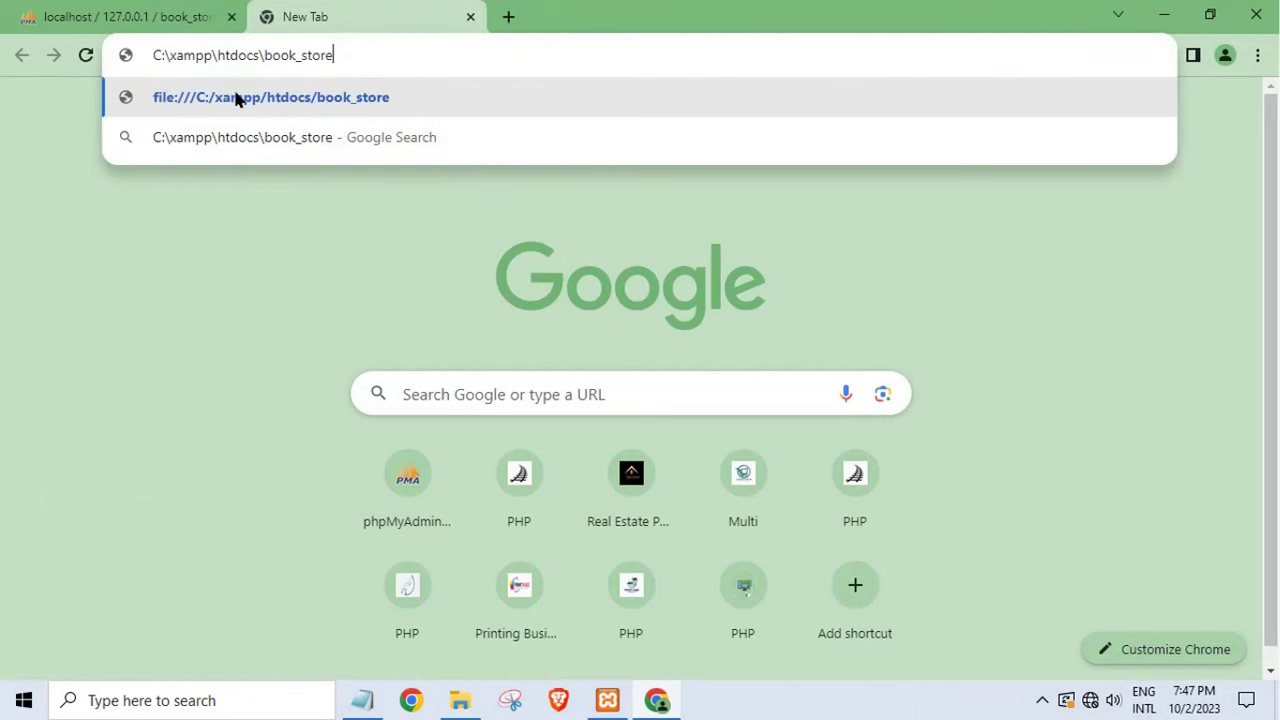
pyautogui.moveTo(258, 57); pyautogui.dragTo(96, 80)
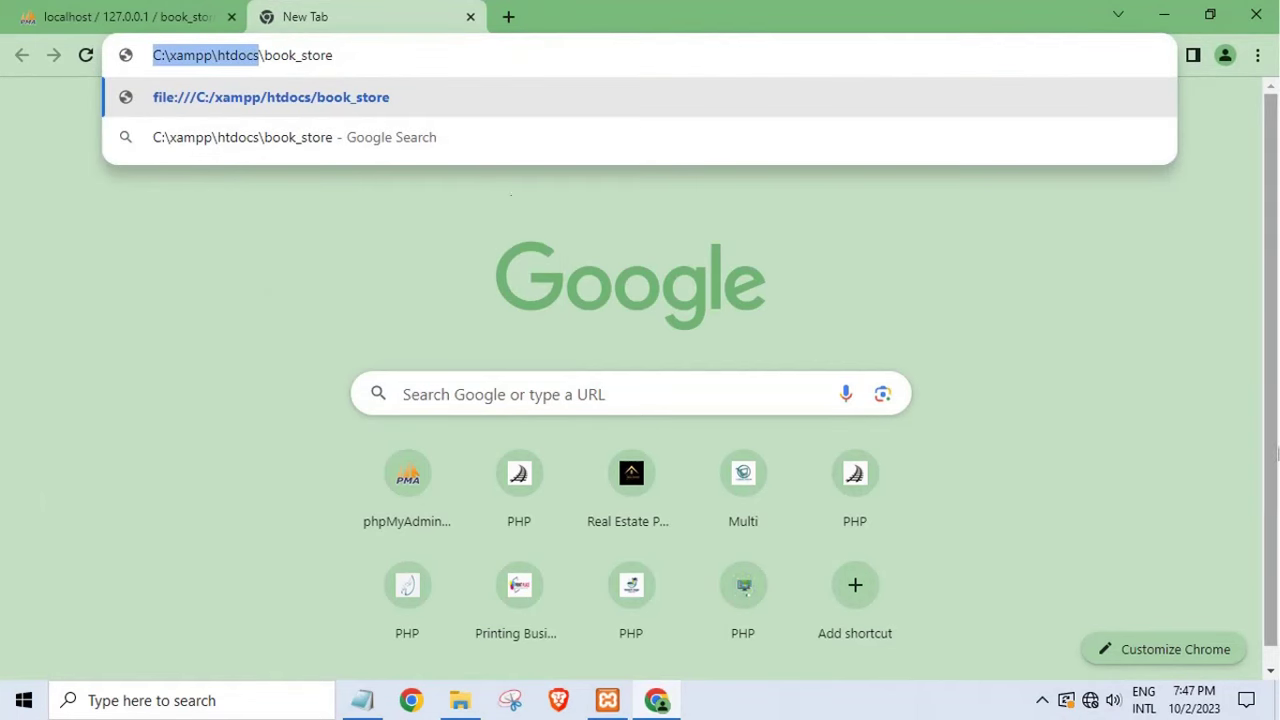
pyautogui.press('BackSpace')
pyautogui.write('localhost')
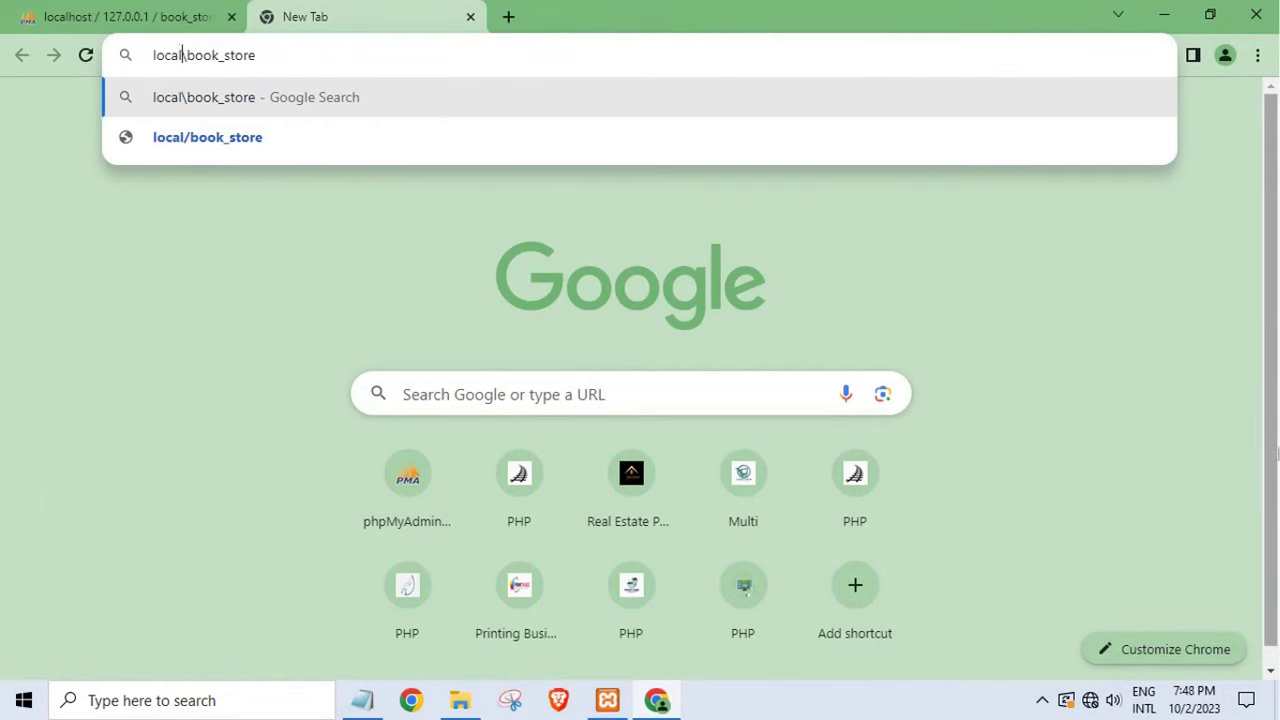
pyautogui.press('Return')
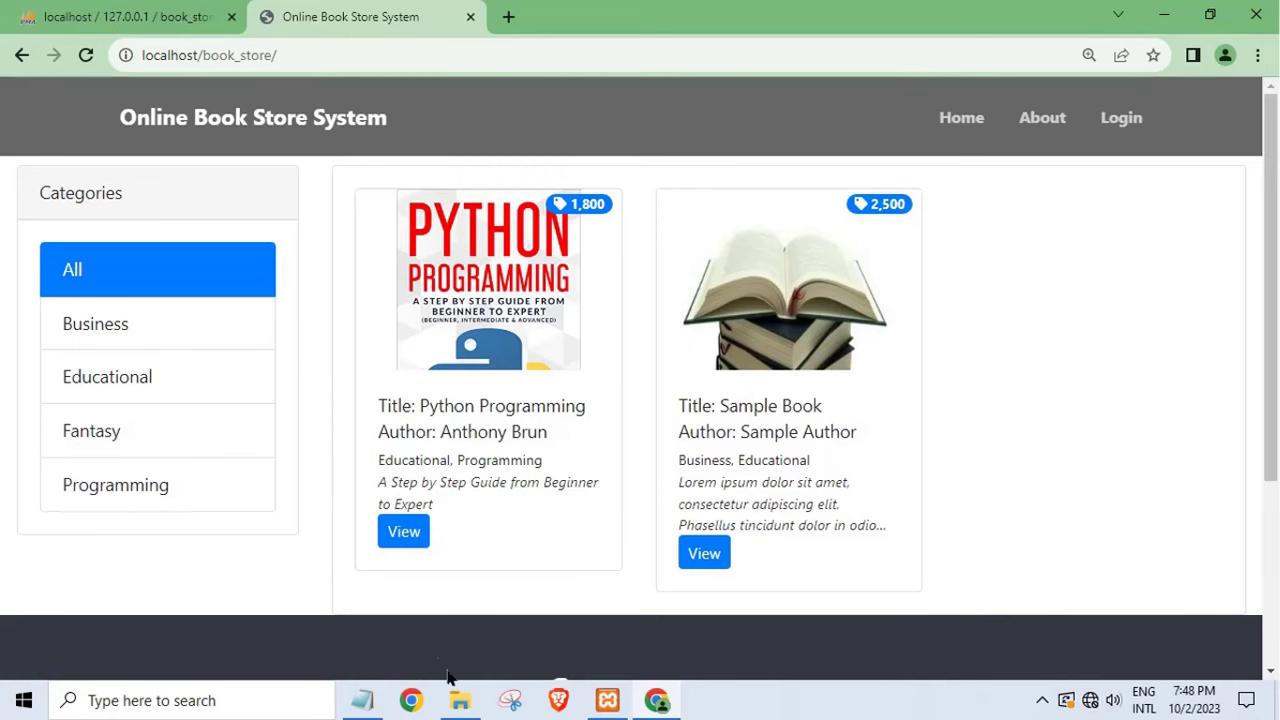
pyautogui.click(460, 700)
pyautogui.doubleClick(229, 130)
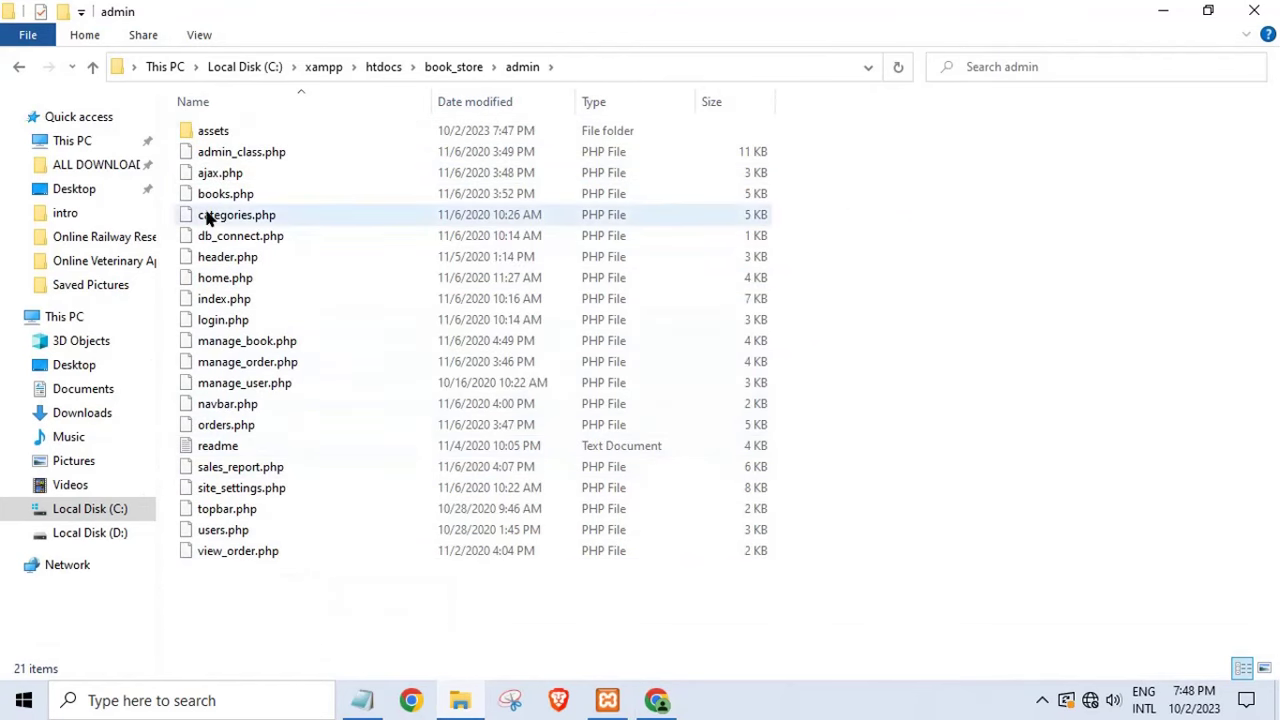
# - Open admin index.php in Notepad++ and launch it in Chrome
pyautogui.click(219, 299)
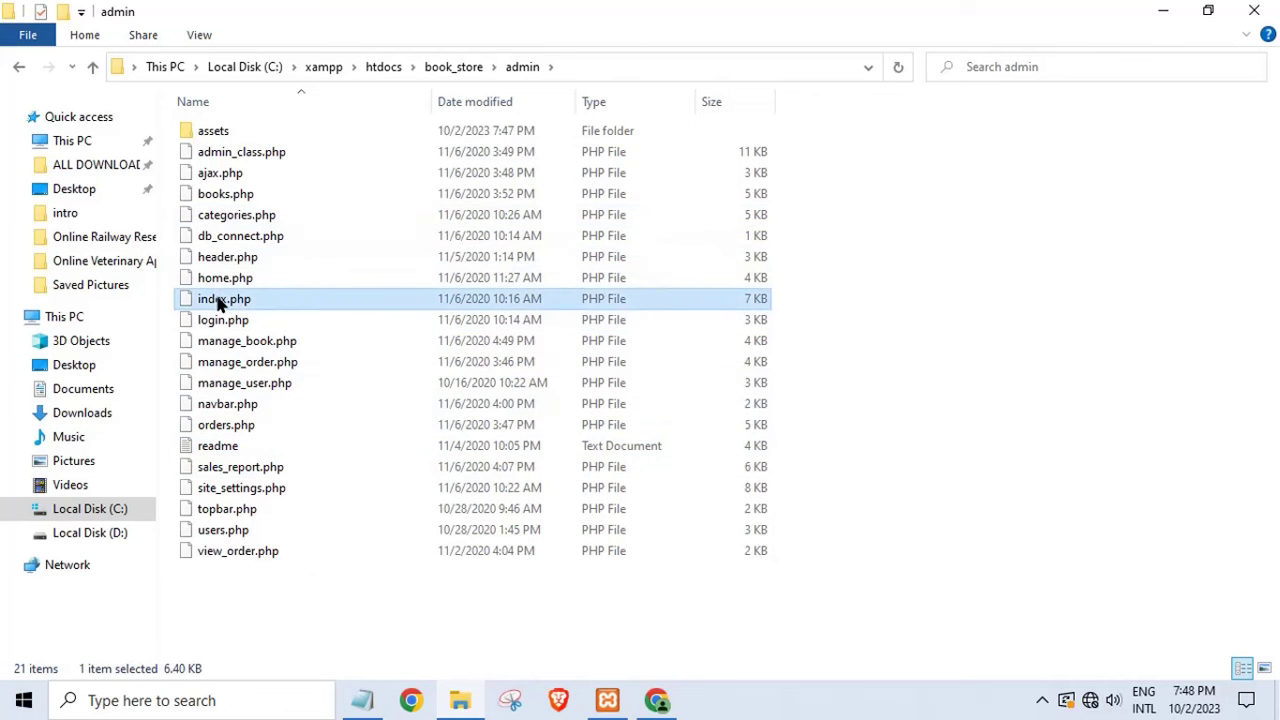
pyautogui.rightClick(219, 303)
pyautogui.click(286, 331)
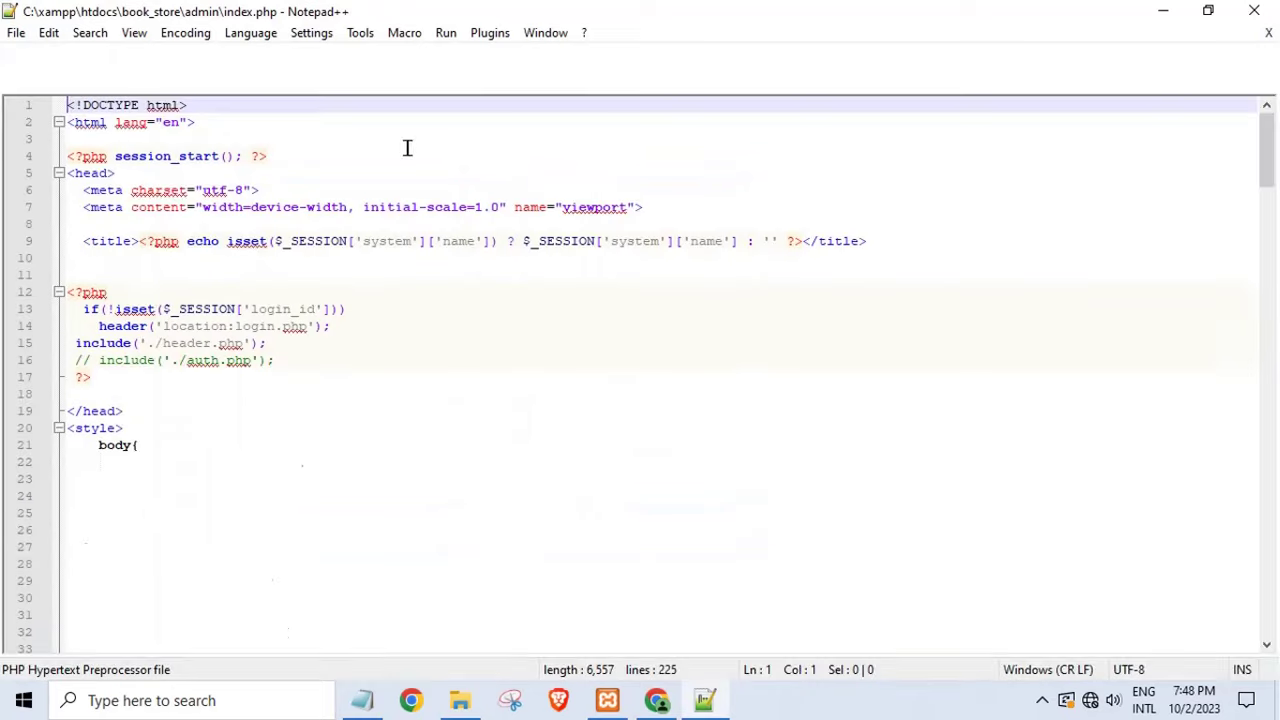
pyautogui.click(443, 33)
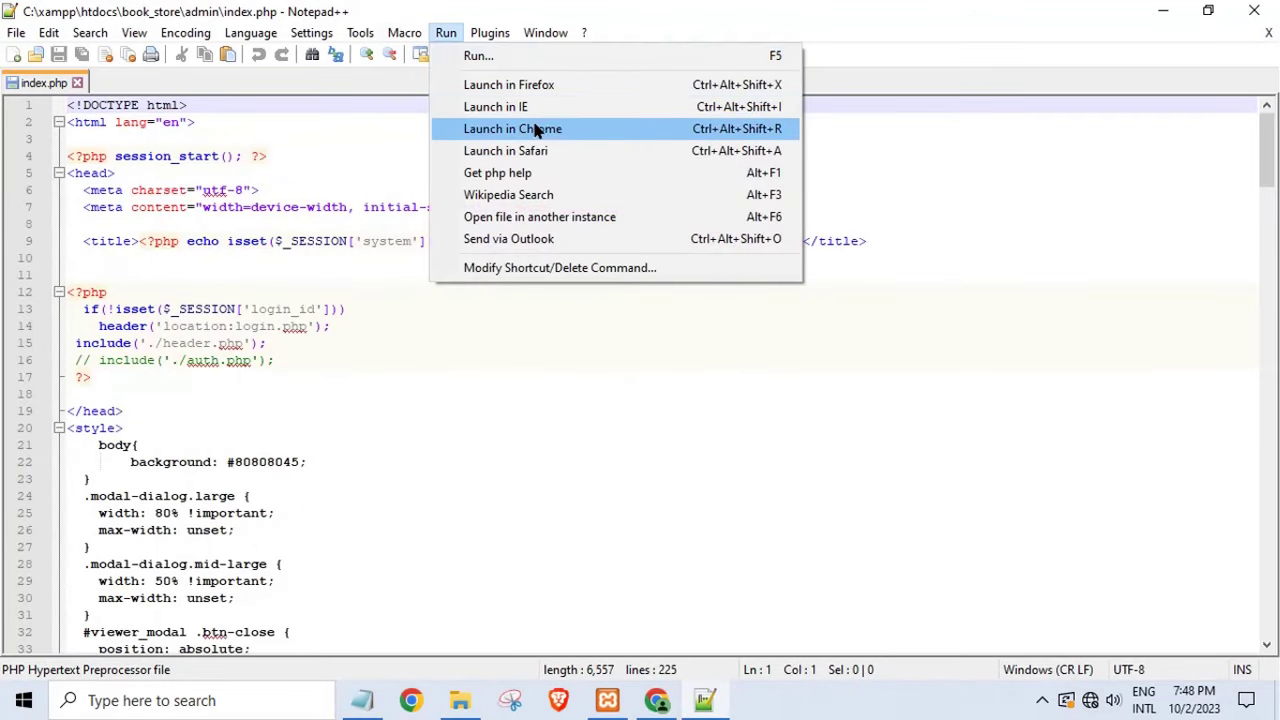
pyautogui.click(724, 134)
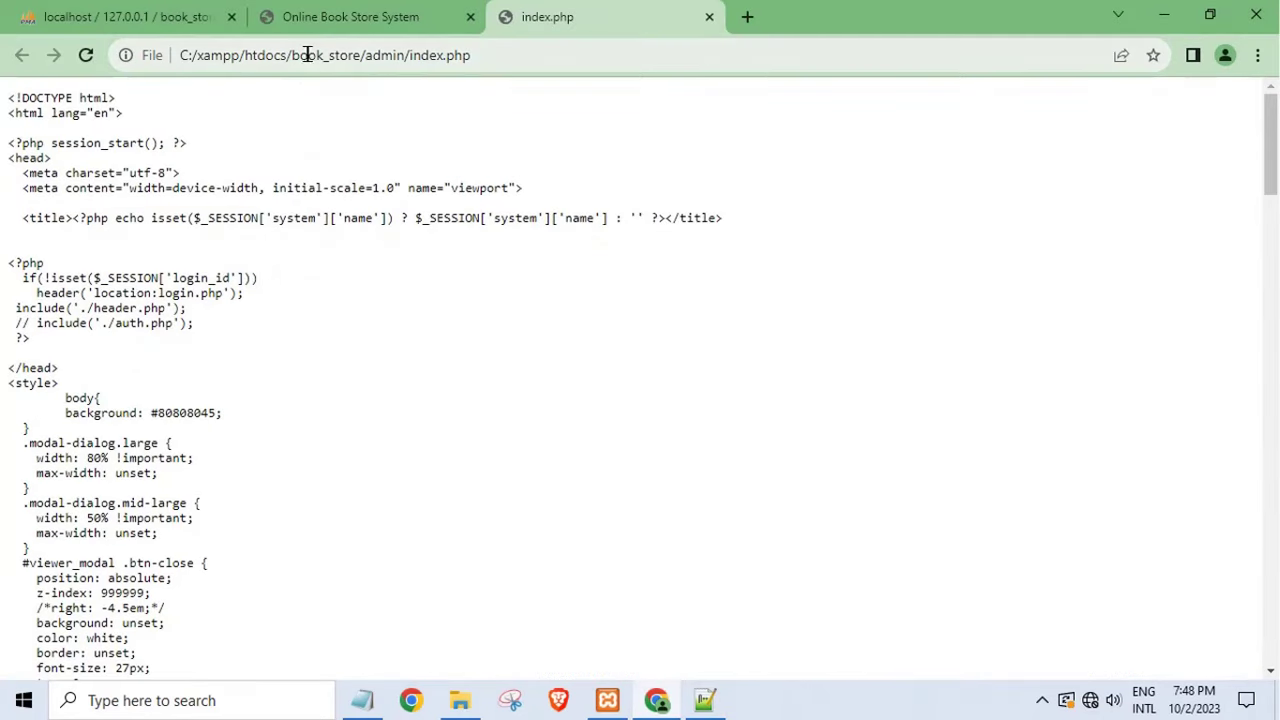
# - Load the admin page at localhost/book_store/admin instead of the file:/// path
pyautogui.click(282, 52)
pyautogui.hotkey('shift', 'Home')
pyautogui.press('BackSpace')
pyautogui.write('localhost')
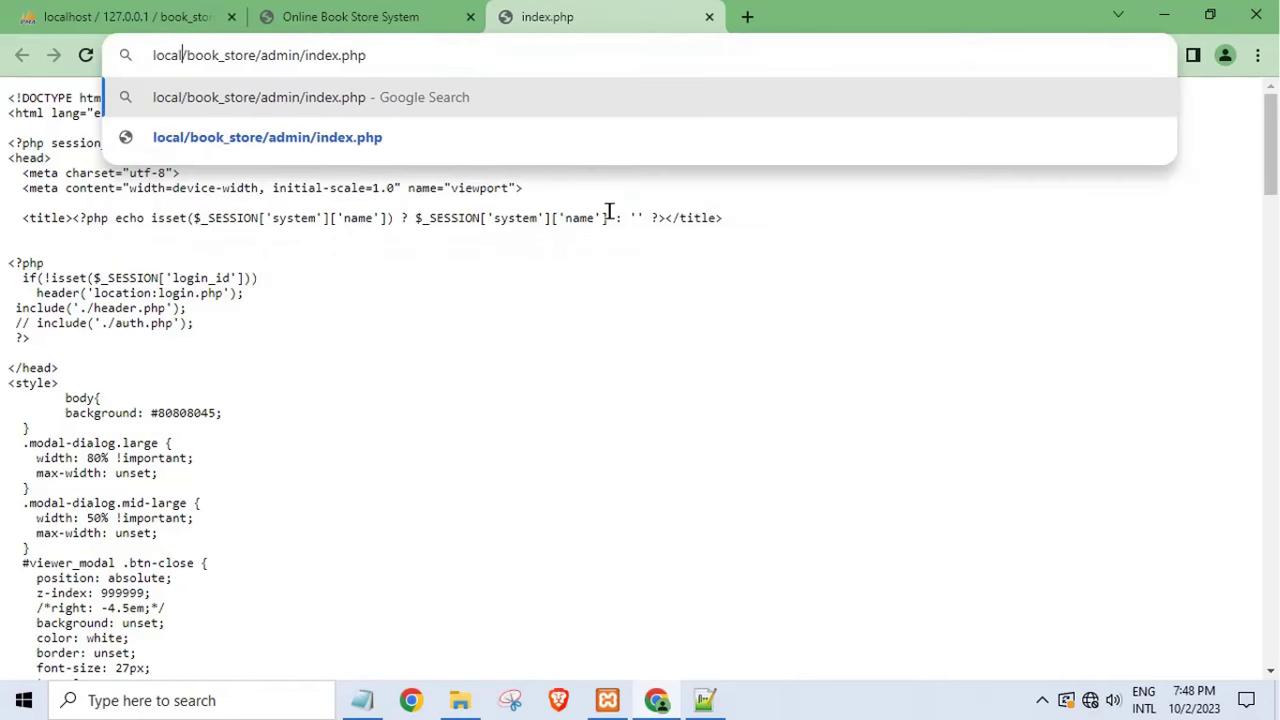
pyautogui.press('Return')
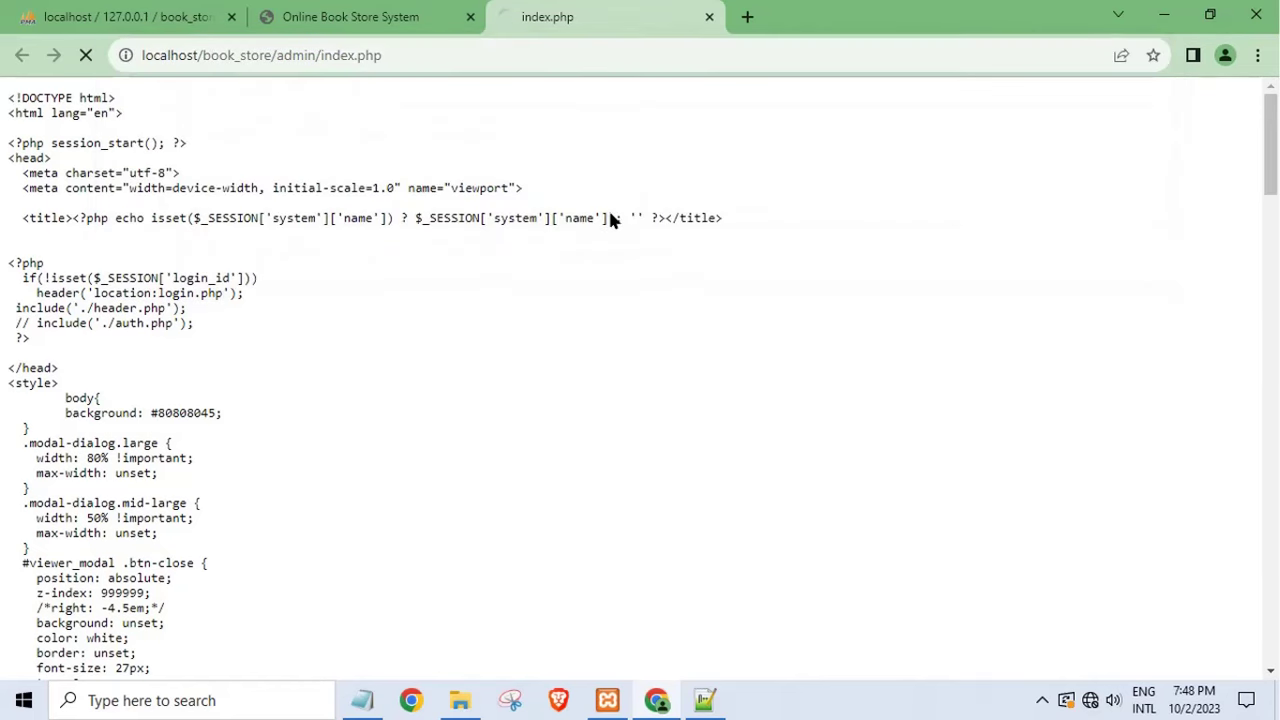
pyautogui.click(400, 14)
pyautogui.click(585, 18)
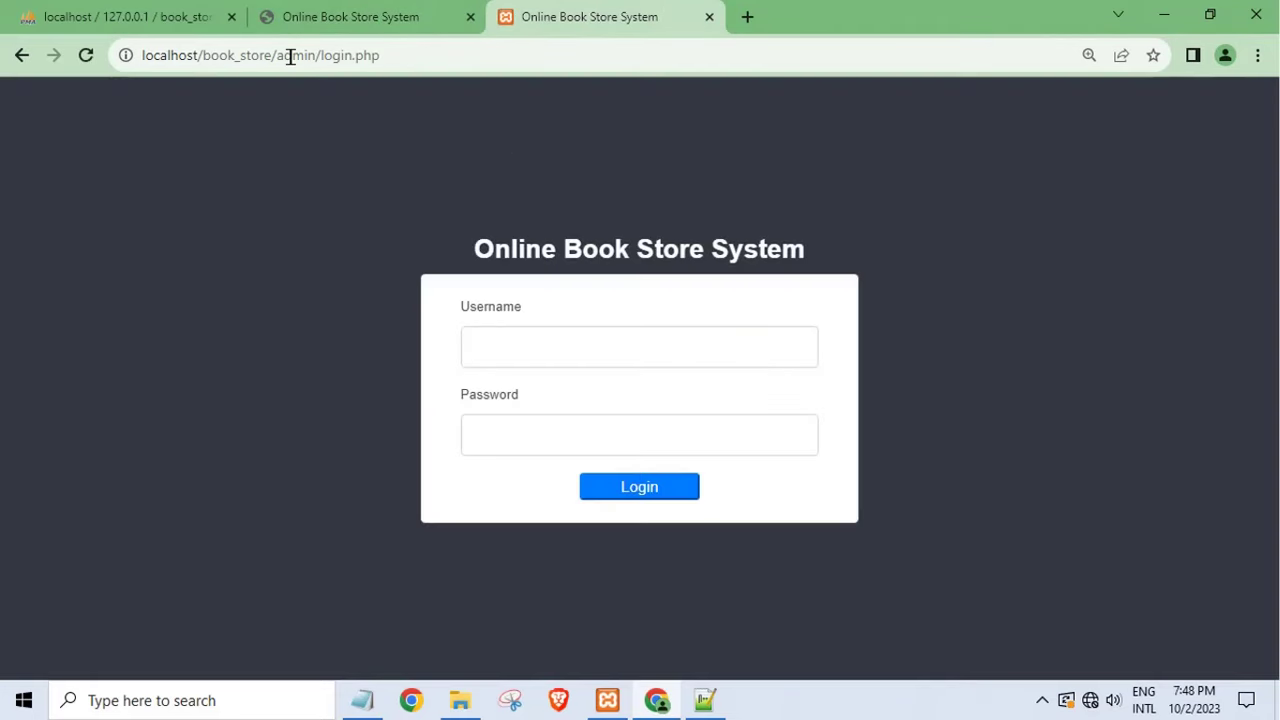
# - Open the database folder's readme, find the Admin Access credentials, then close it
pyautogui.click(460, 700)
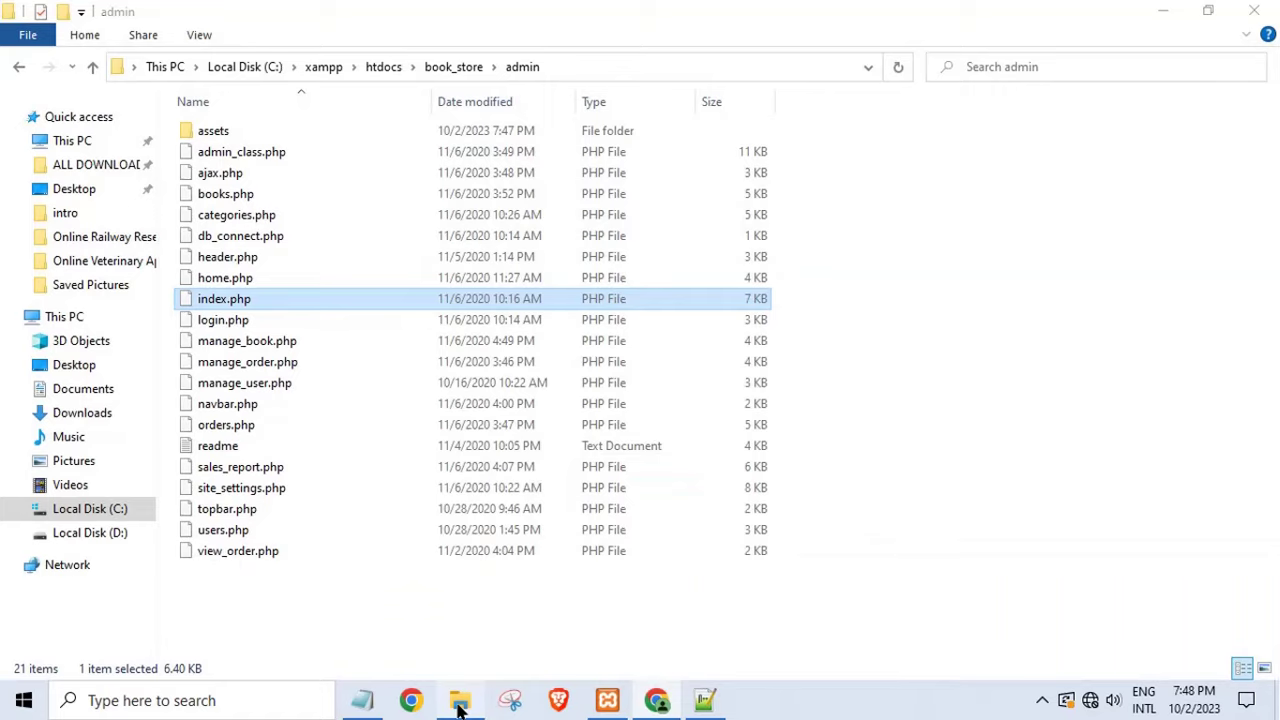
pyautogui.click(19, 67)
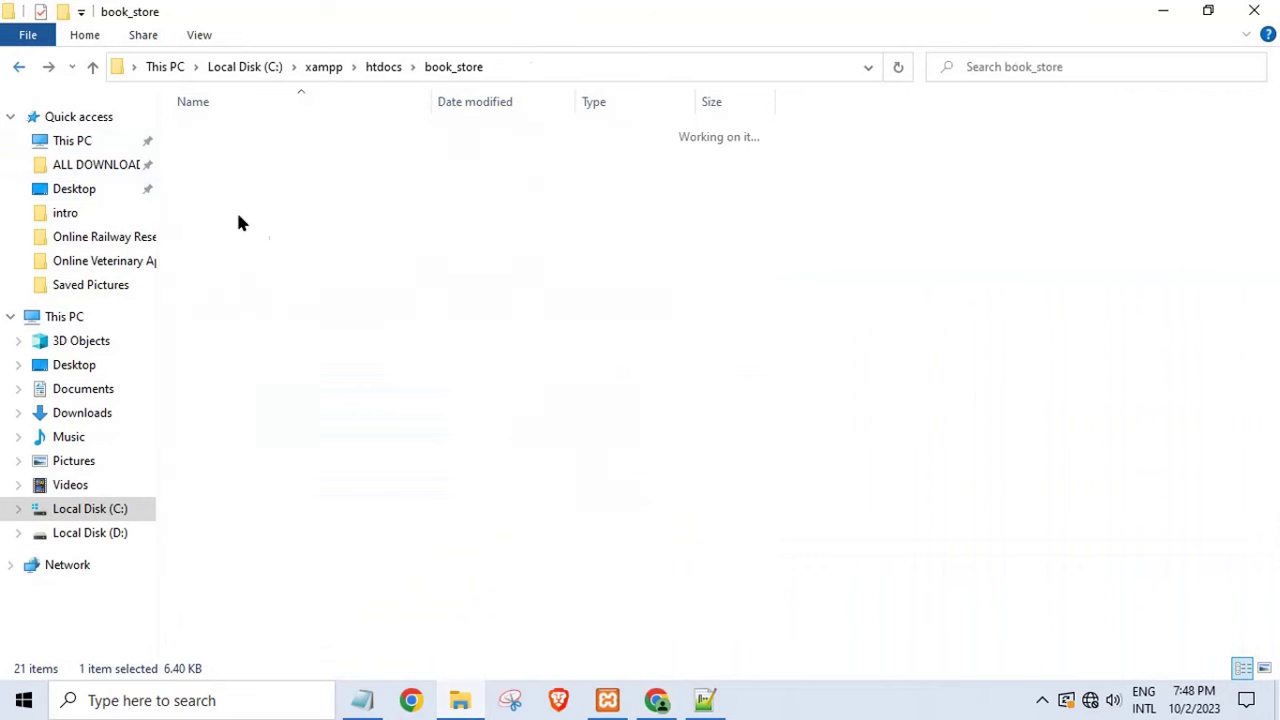
pyautogui.doubleClick(234, 196)
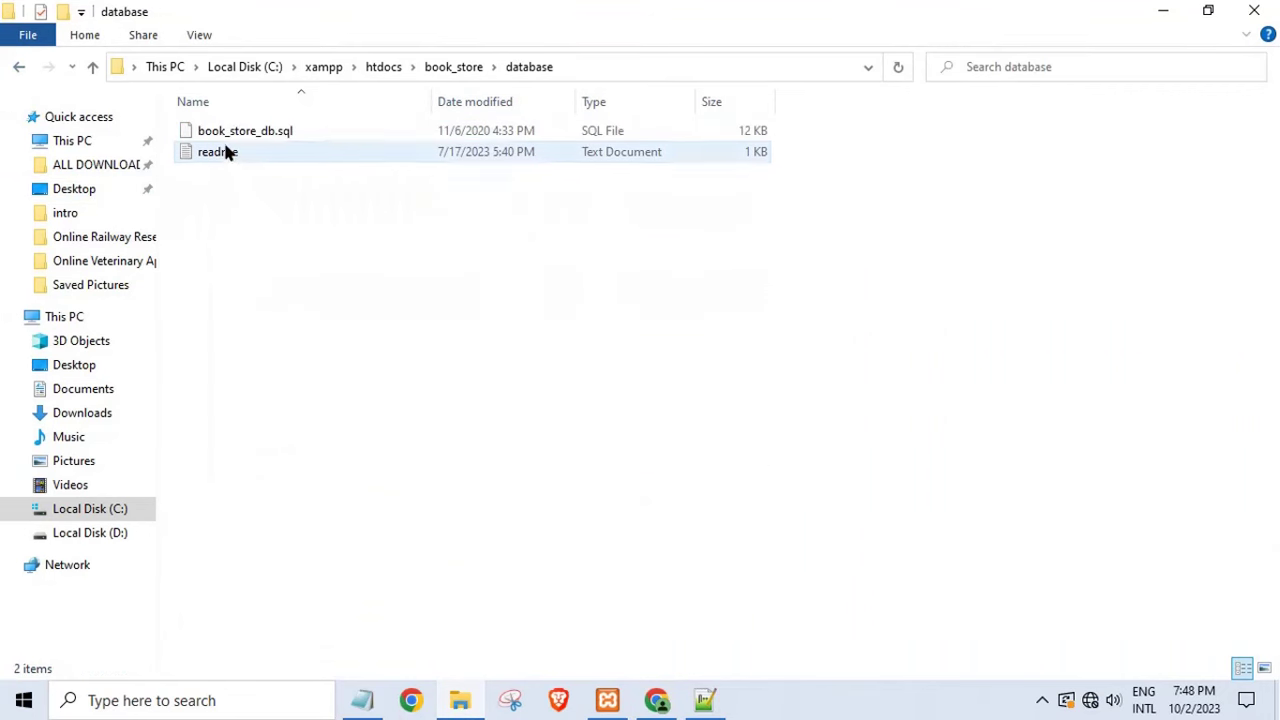
pyautogui.doubleClick(225, 151)
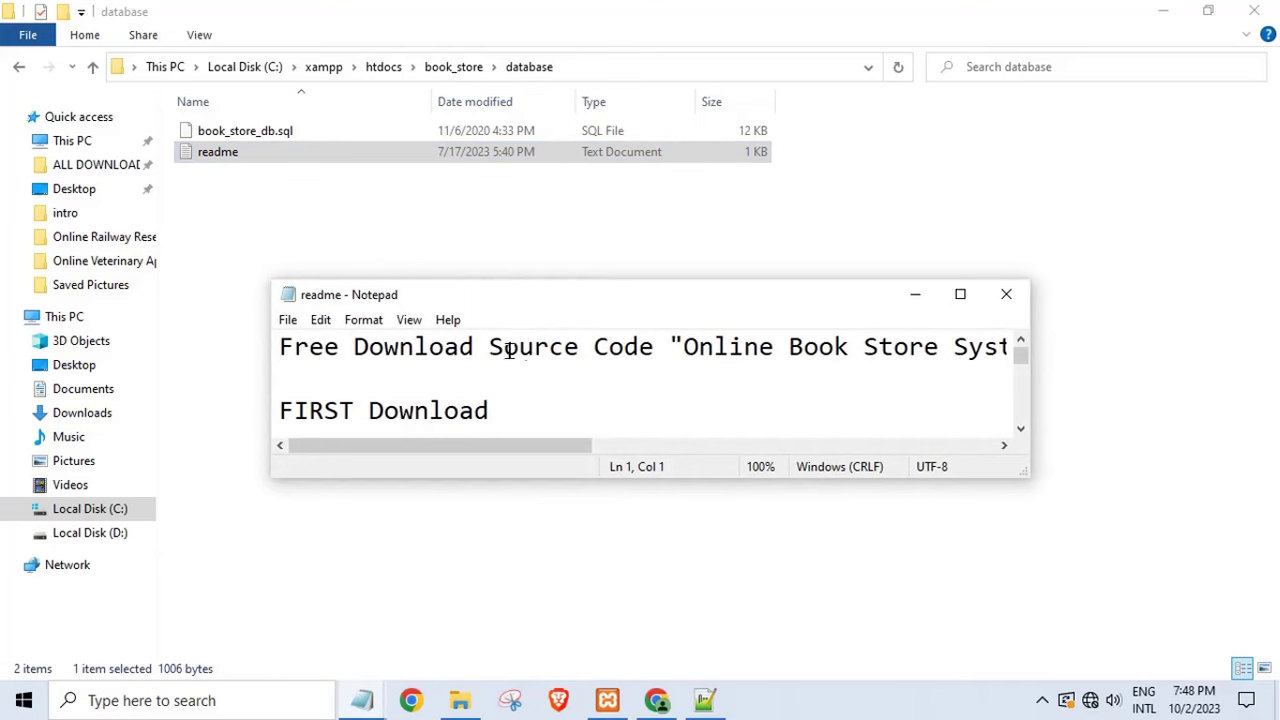
pyautogui.click(955, 296)
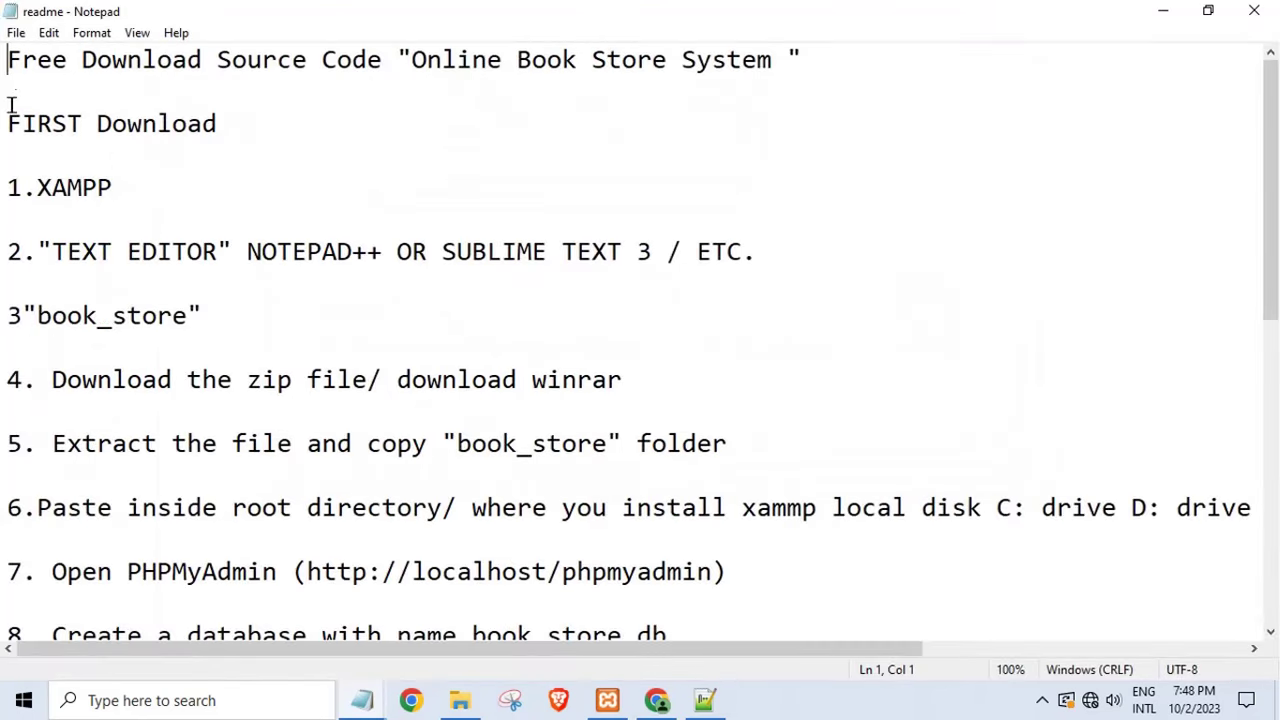
pyautogui.scroll(-7, 149, 370)
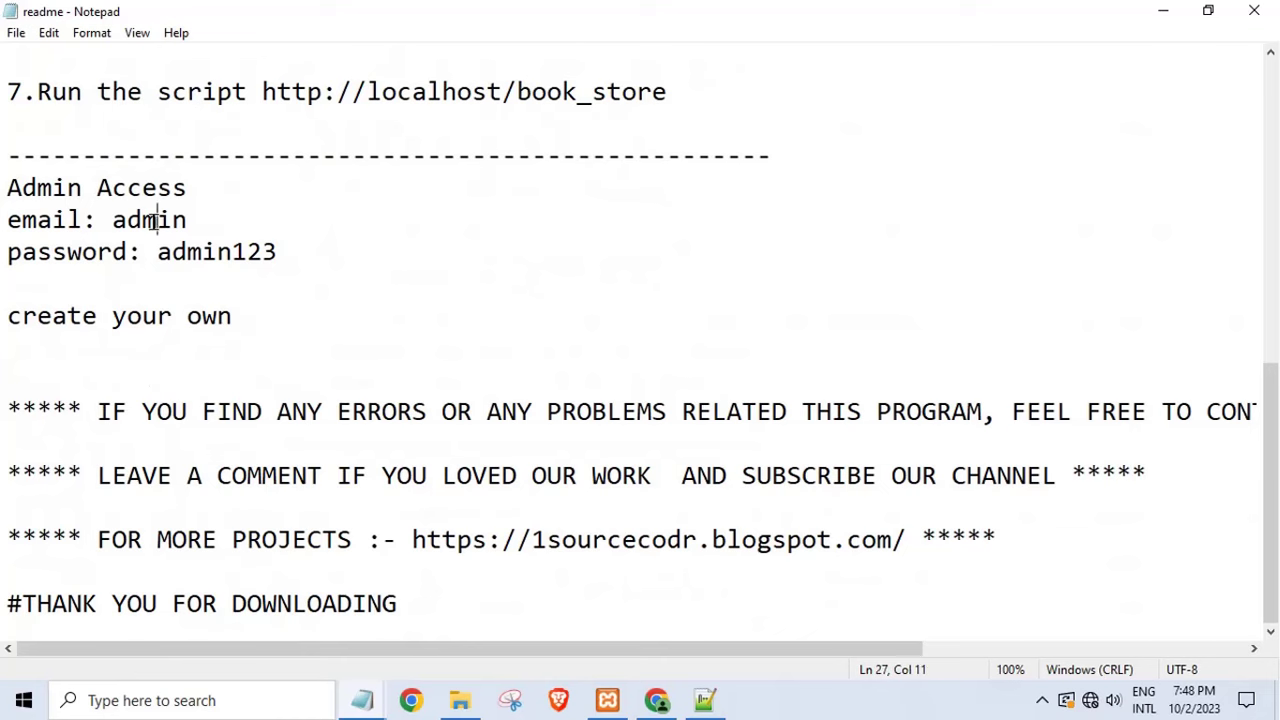
pyautogui.doubleClick(155, 219)
pyautogui.doubleClick(244, 252)
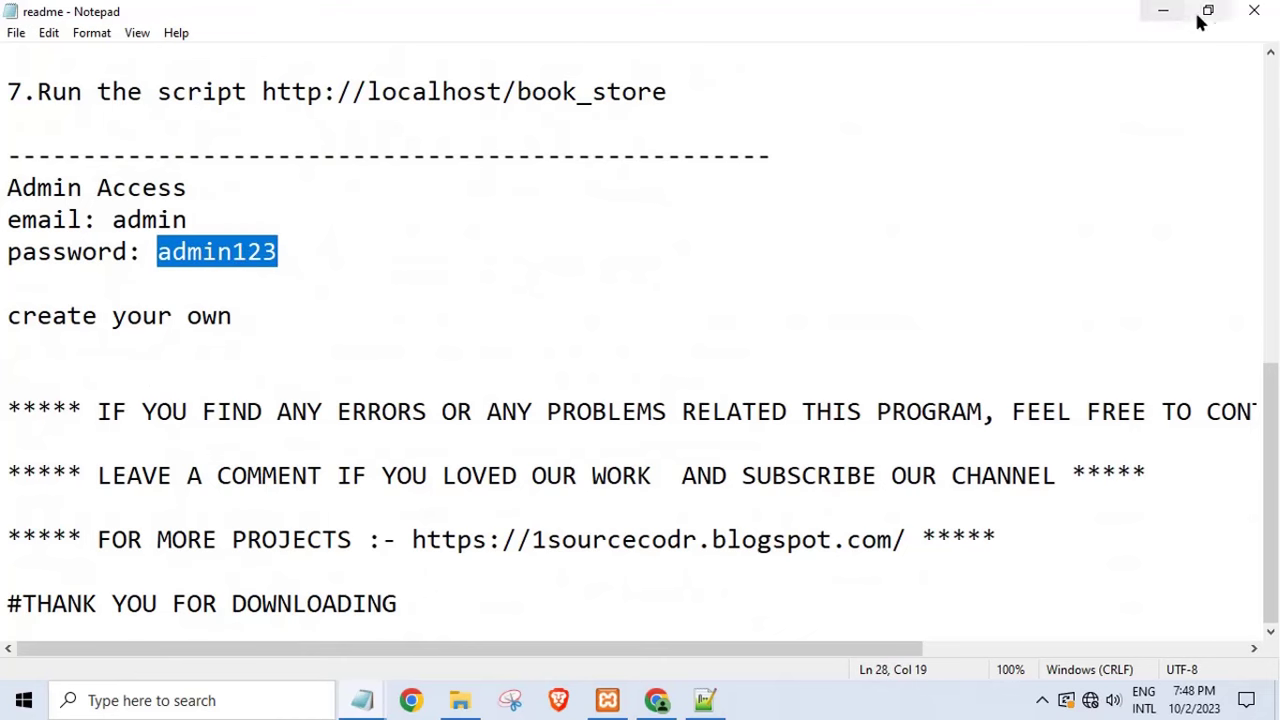
pyautogui.click(1254, 10)
# - Log in with the administrator credentials and open the Orders page
pyautogui.click(656, 700)
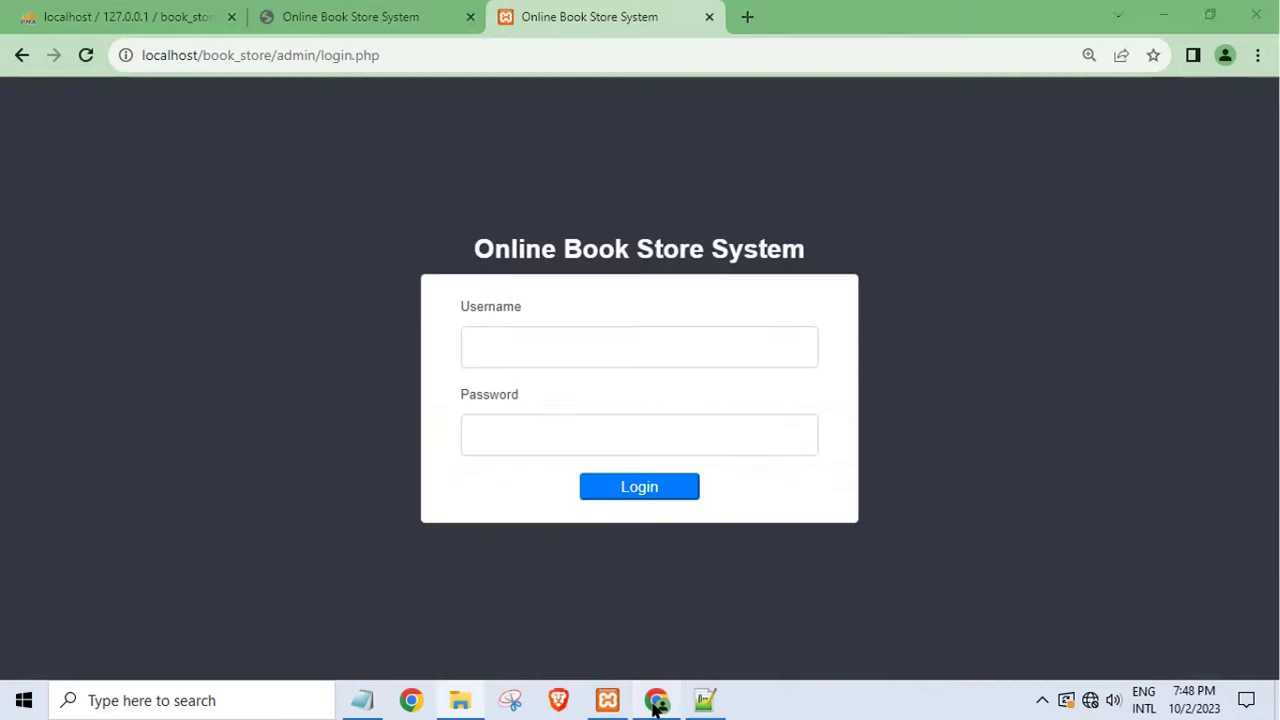
pyautogui.click(517, 358)
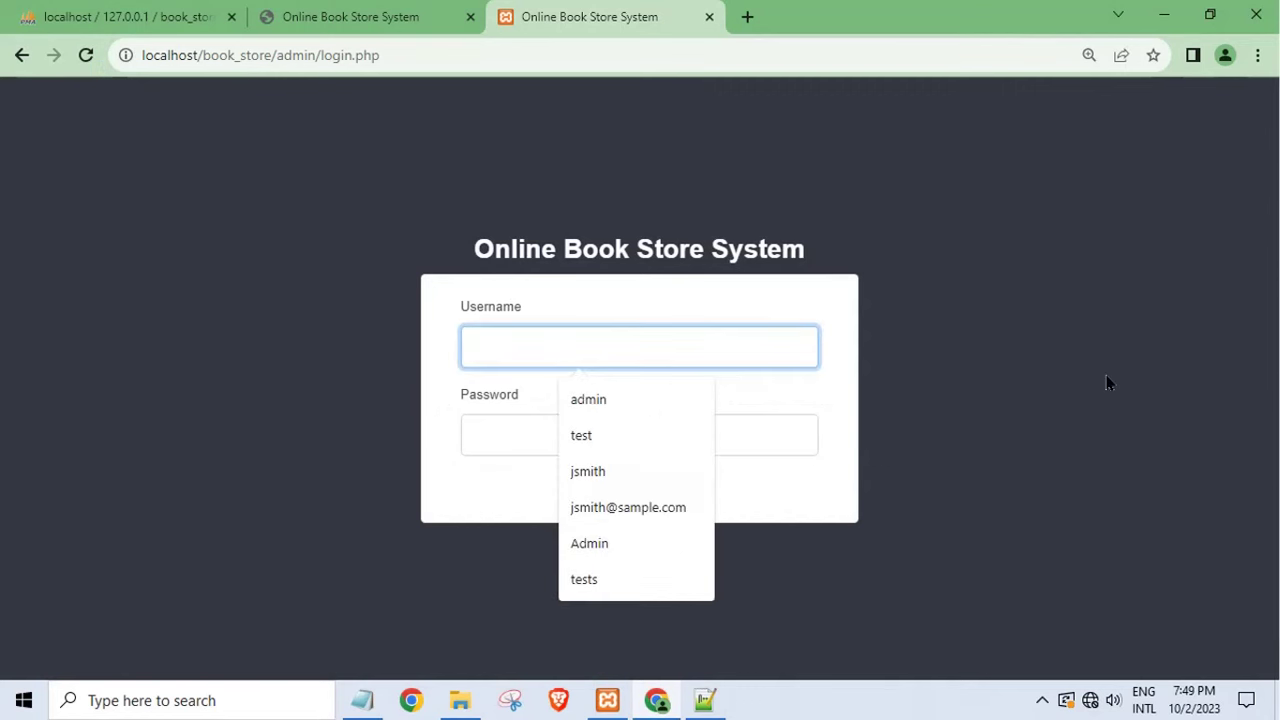
pyautogui.write('admin')
pyautogui.press('Tab')
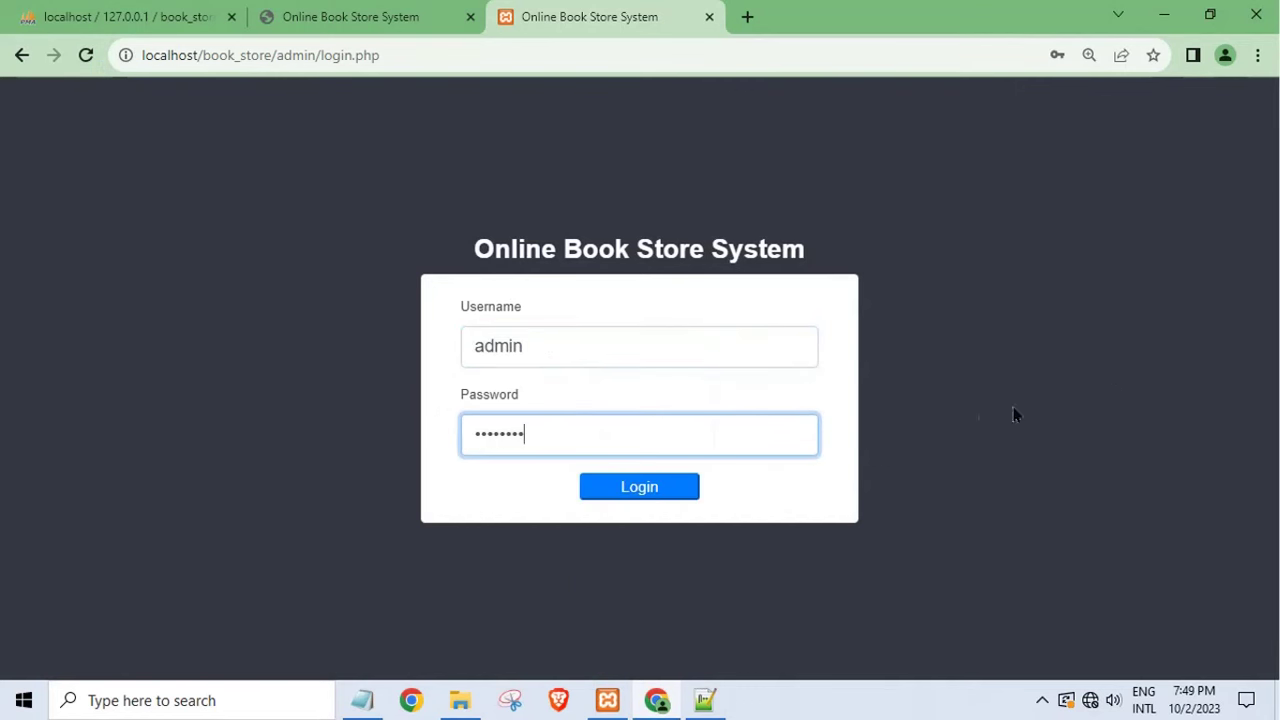
pyautogui.click(668, 497)
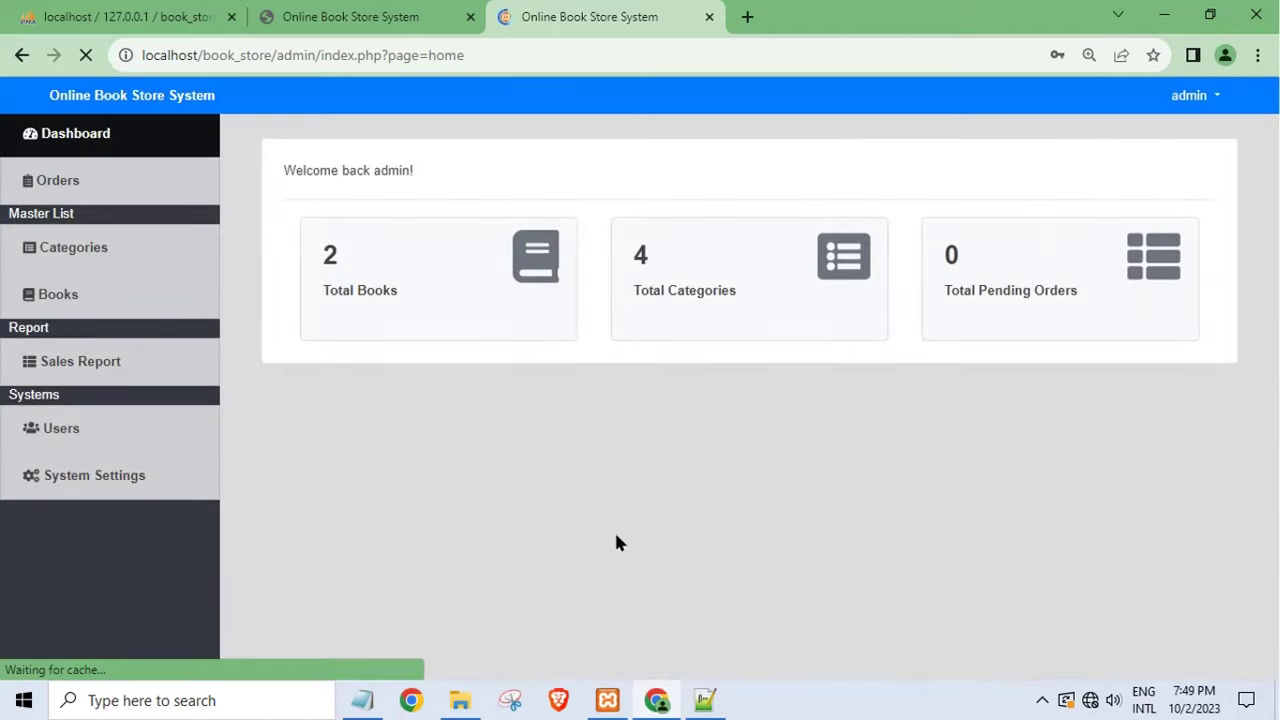
pyautogui.click(100, 182)
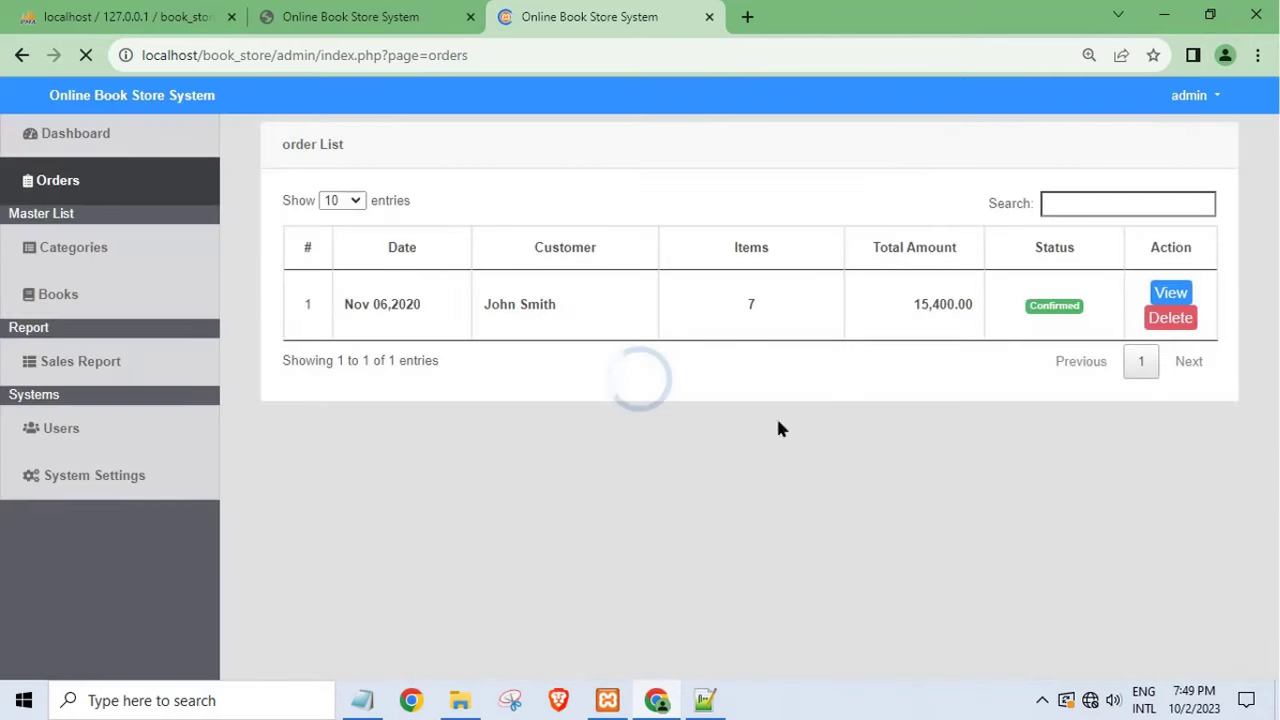
# - Review the order's items, keep its status Confirmed, then browse the Books and Users lists
pyautogui.click(1171, 293)
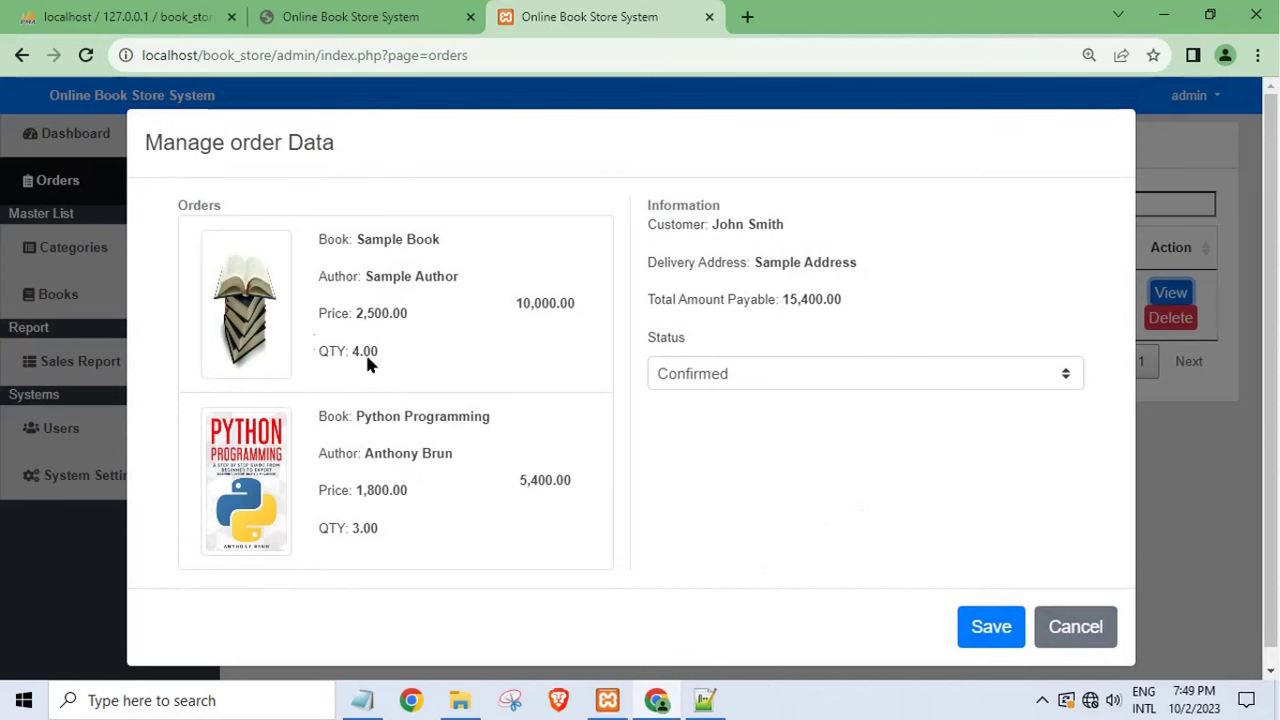
pyautogui.moveTo(415, 330); pyautogui.dragTo(205, 232)
pyautogui.moveTo(262, 440); pyautogui.dragTo(393, 460)
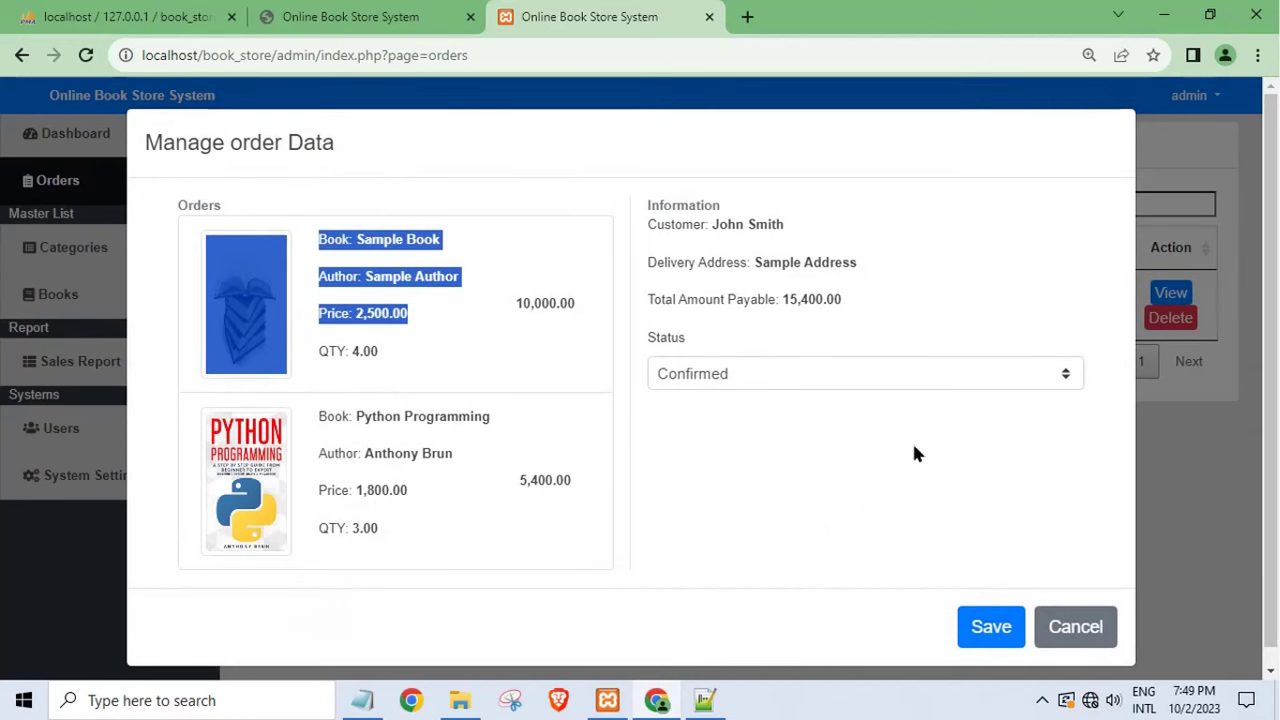
pyautogui.click(750, 374)
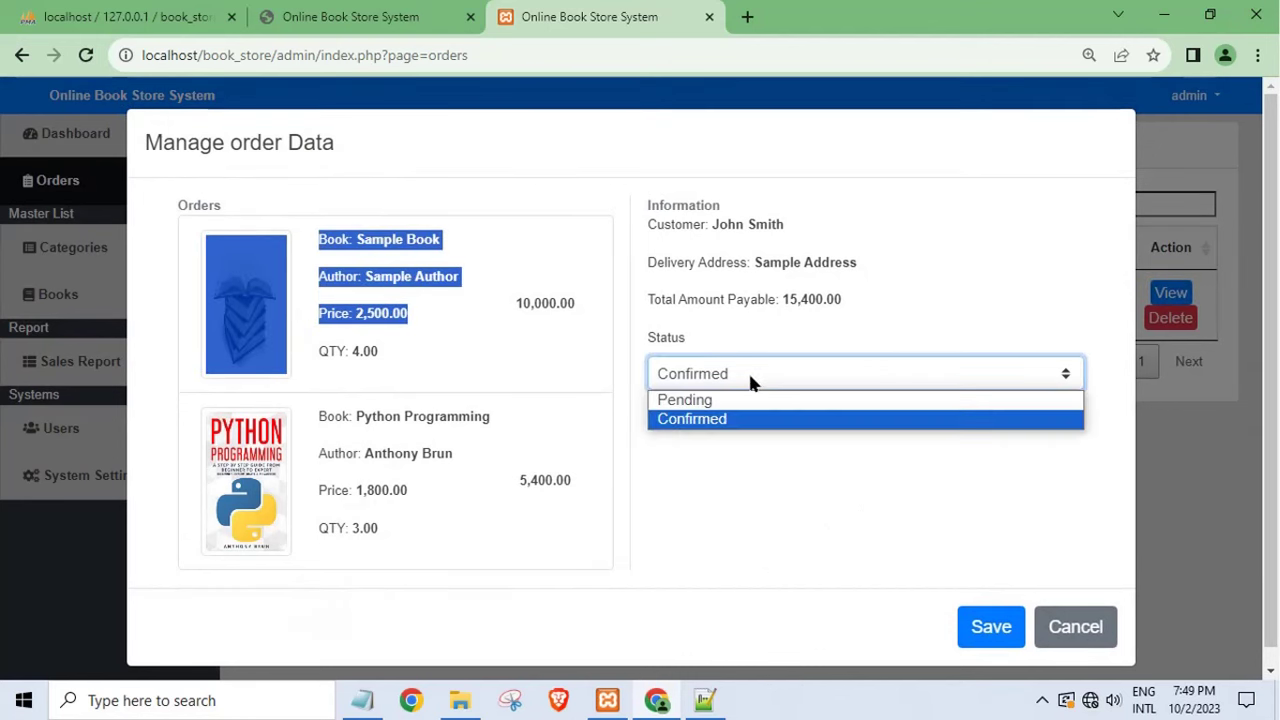
pyautogui.click(715, 430)
pyautogui.click(1077, 627)
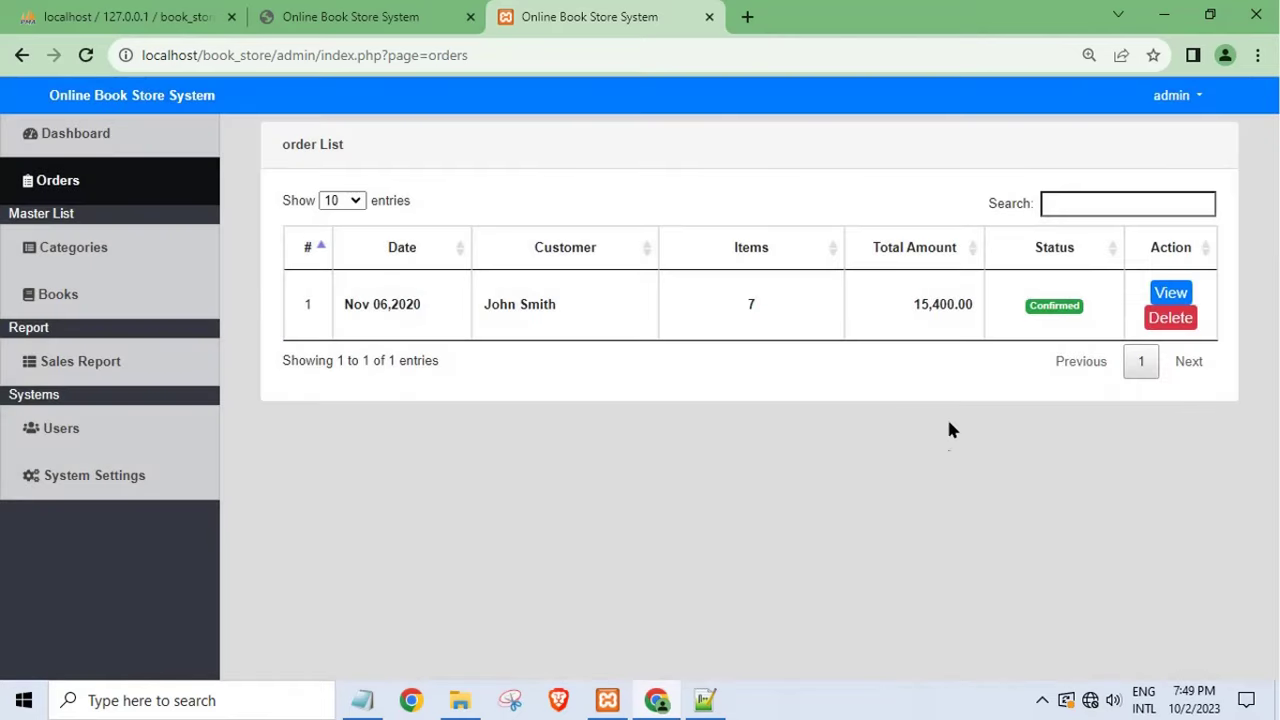
pyautogui.click(95, 303)
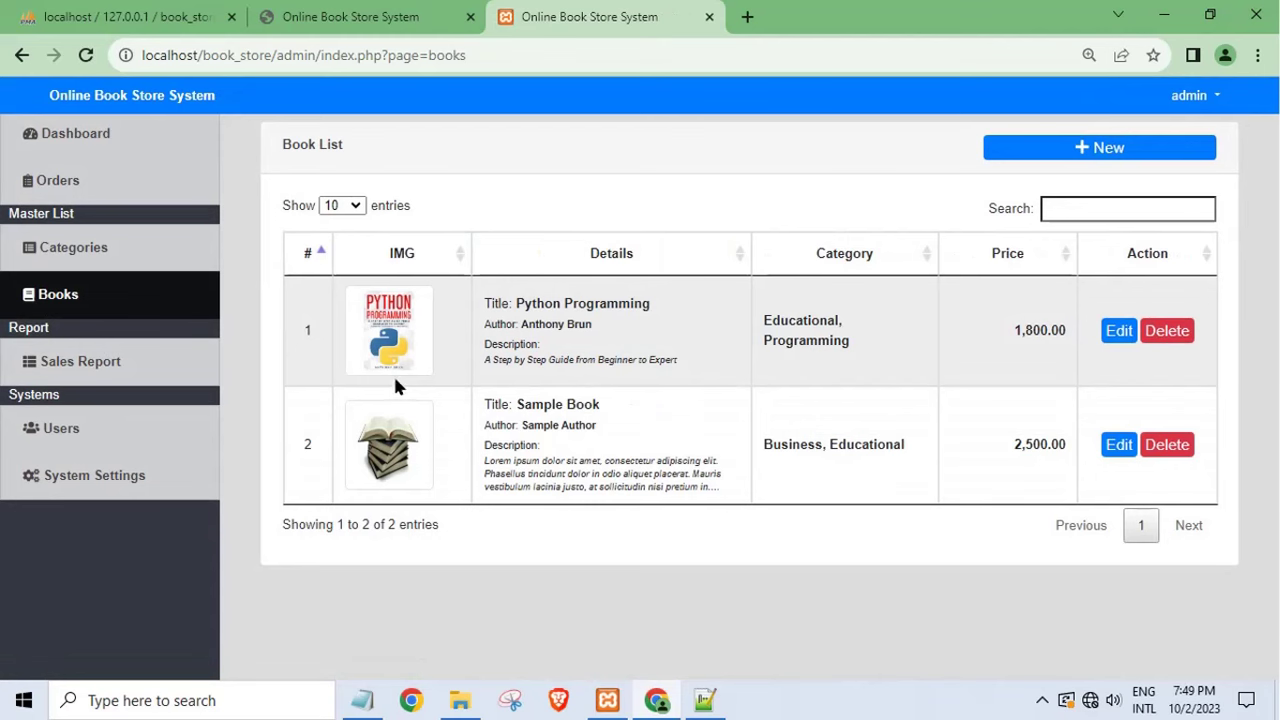
pyautogui.click(126, 428)
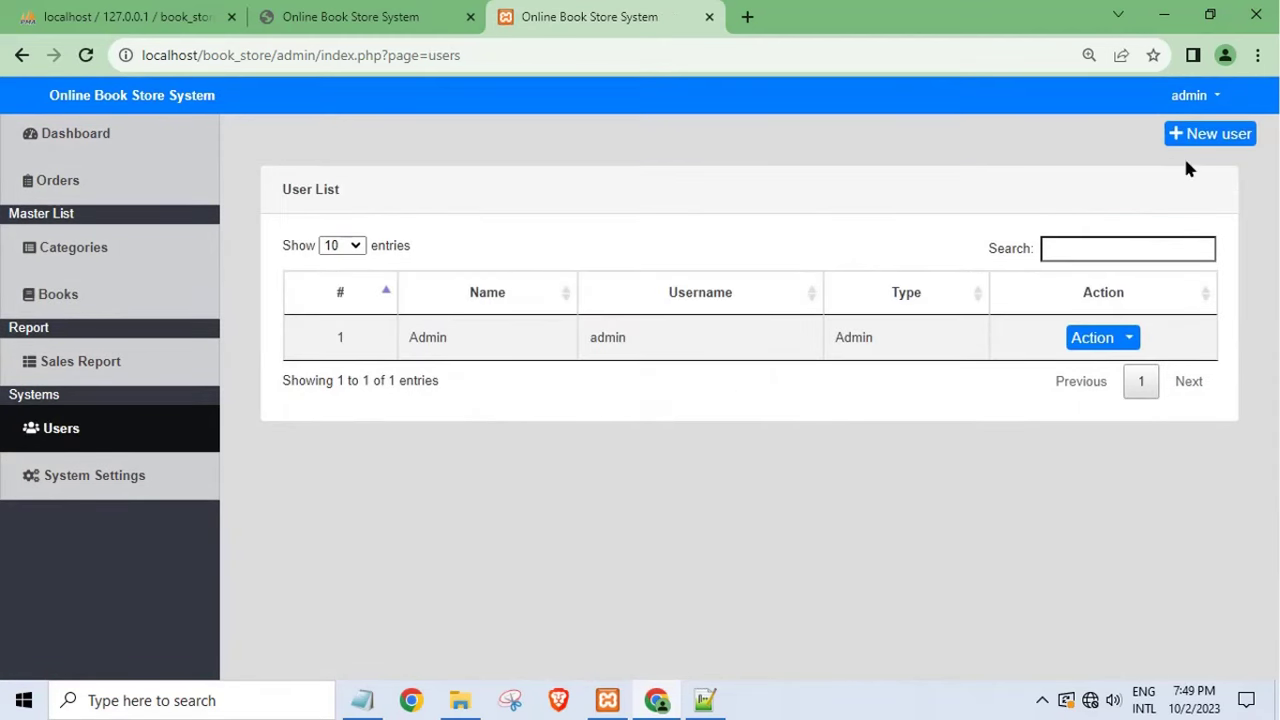
# - Create a Staff user with name and username 'test' plus a password, and save it
pyautogui.click(1188, 138)
pyautogui.click(506, 247)
pyautogui.click(516, 298)
pyautogui.click(491, 334)
pyautogui.write('test')
pyautogui.click(476, 423)
pyautogui.write('test')
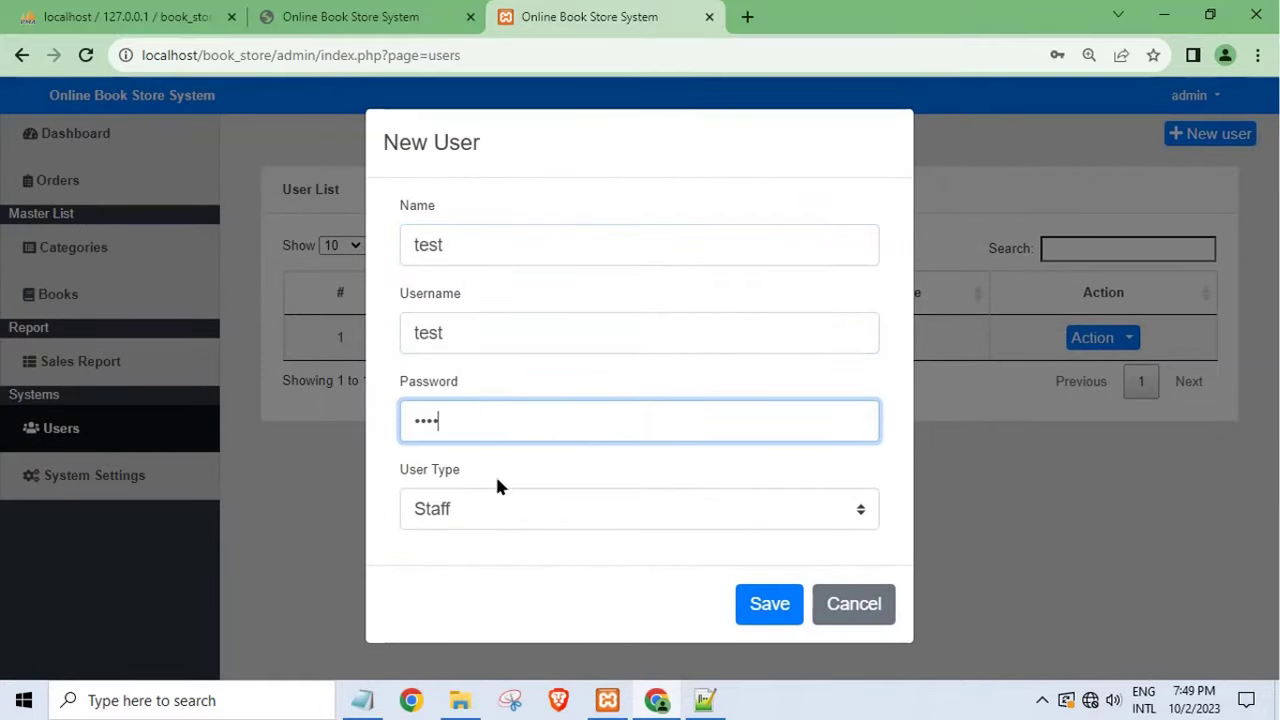
pyautogui.click(487, 515)
pyautogui.click(478, 546)
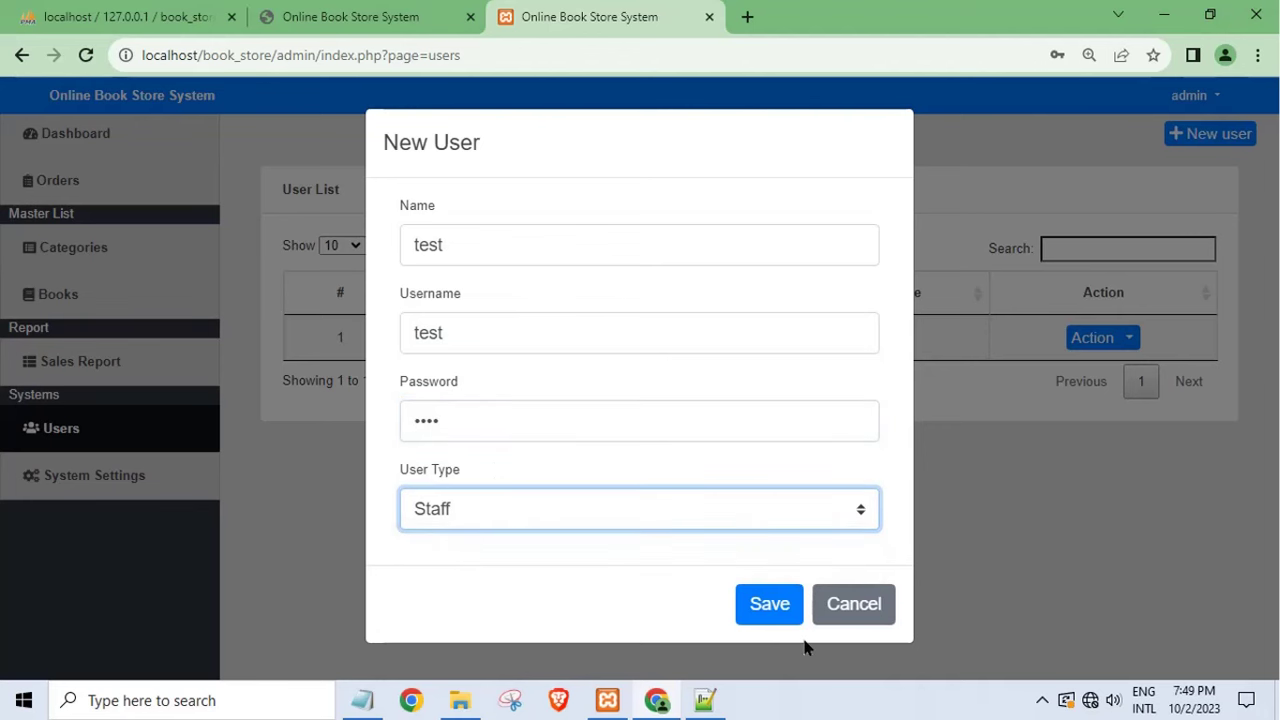
pyautogui.click(767, 607)
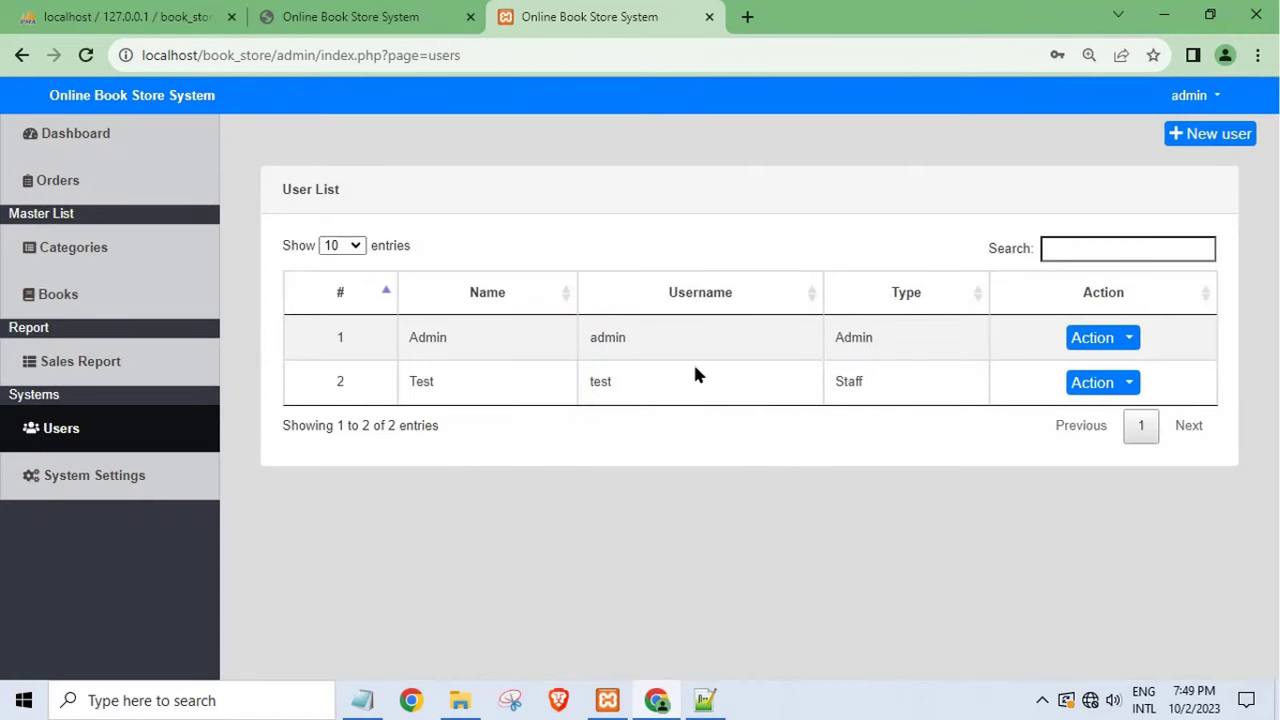
pyautogui.doubleClick(594, 378)
# - Sign out of the admin account and log in as the test staff user
pyautogui.click(1214, 98)
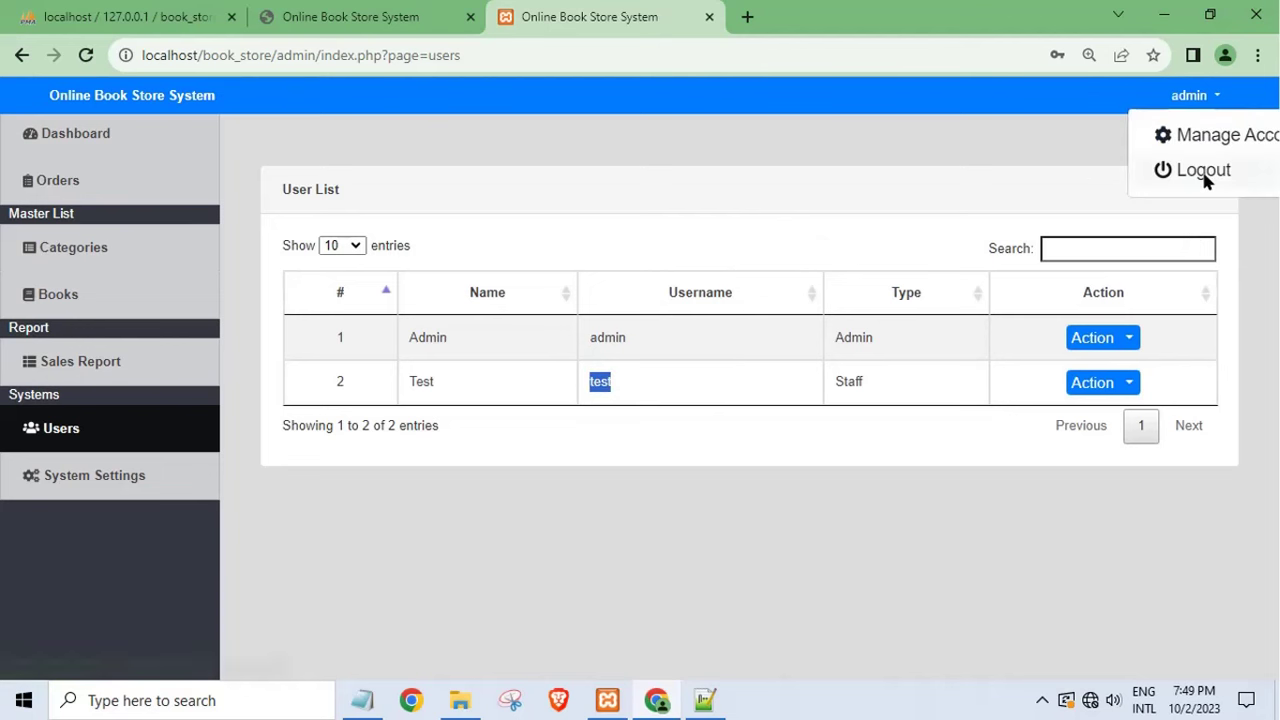
pyautogui.click(1185, 170)
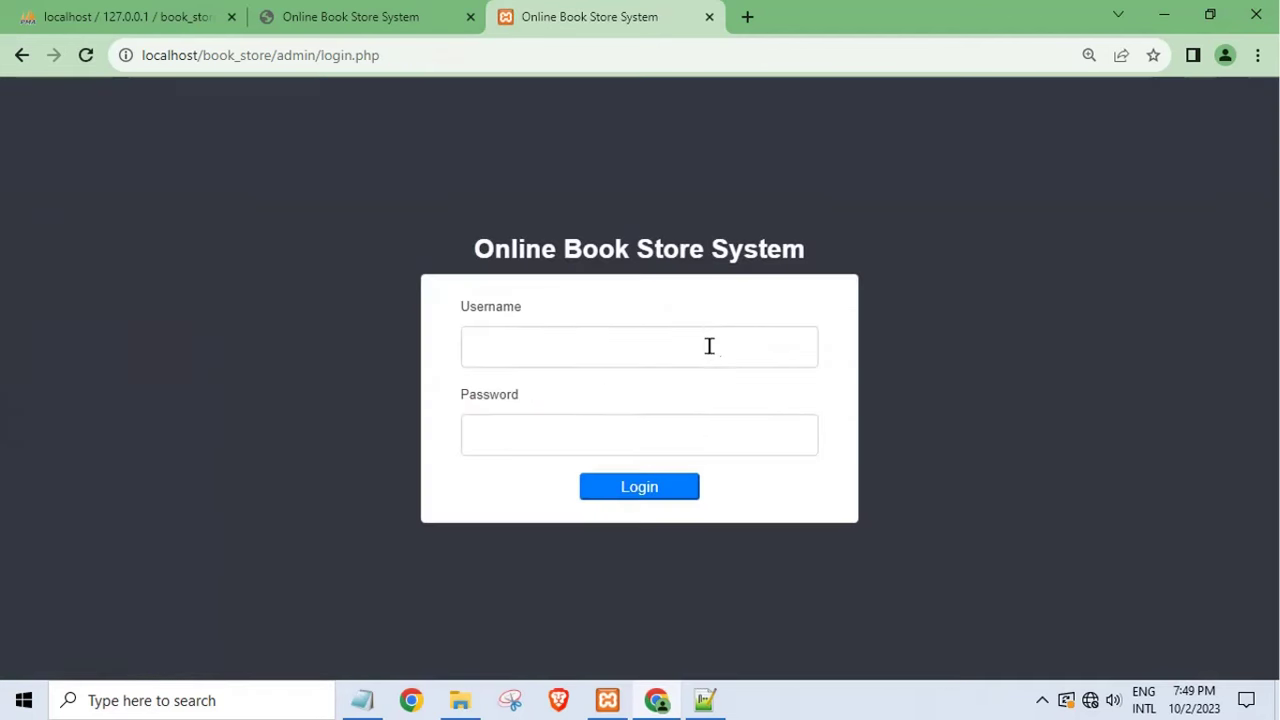
pyautogui.click(564, 333)
pyautogui.write('test')
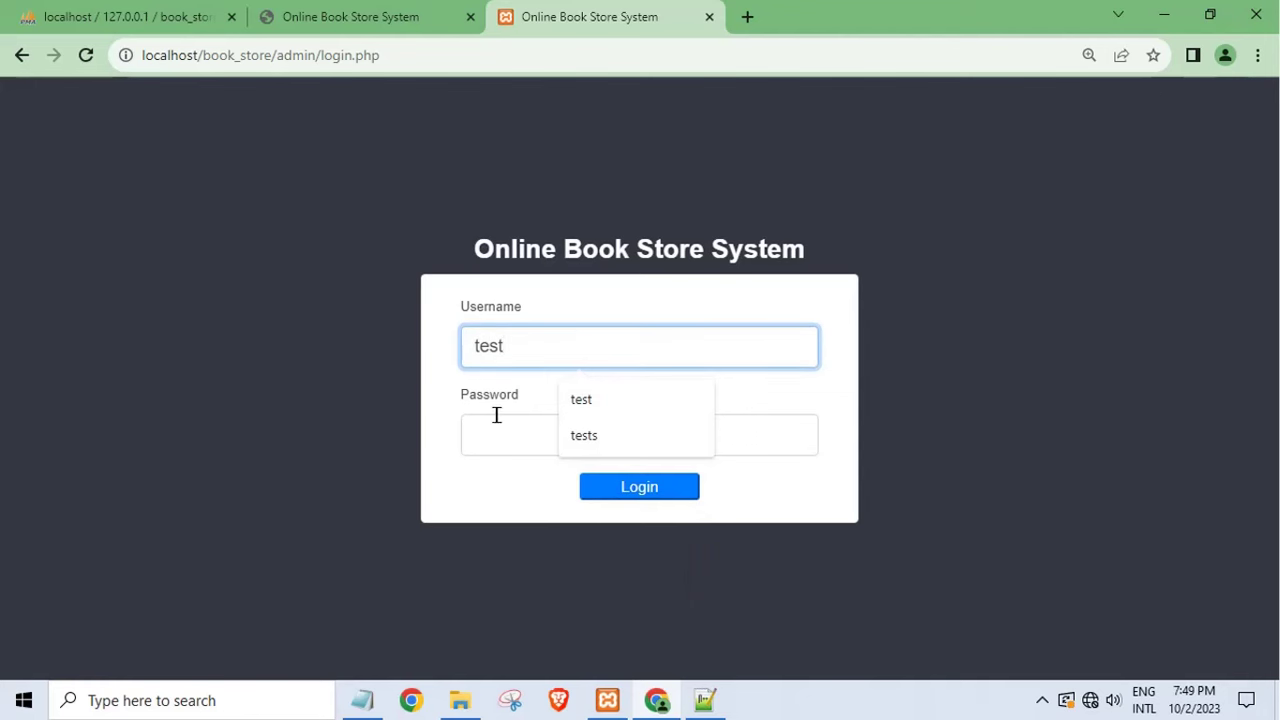
pyautogui.click(483, 436)
pyautogui.write('test')
pyautogui.click(610, 486)
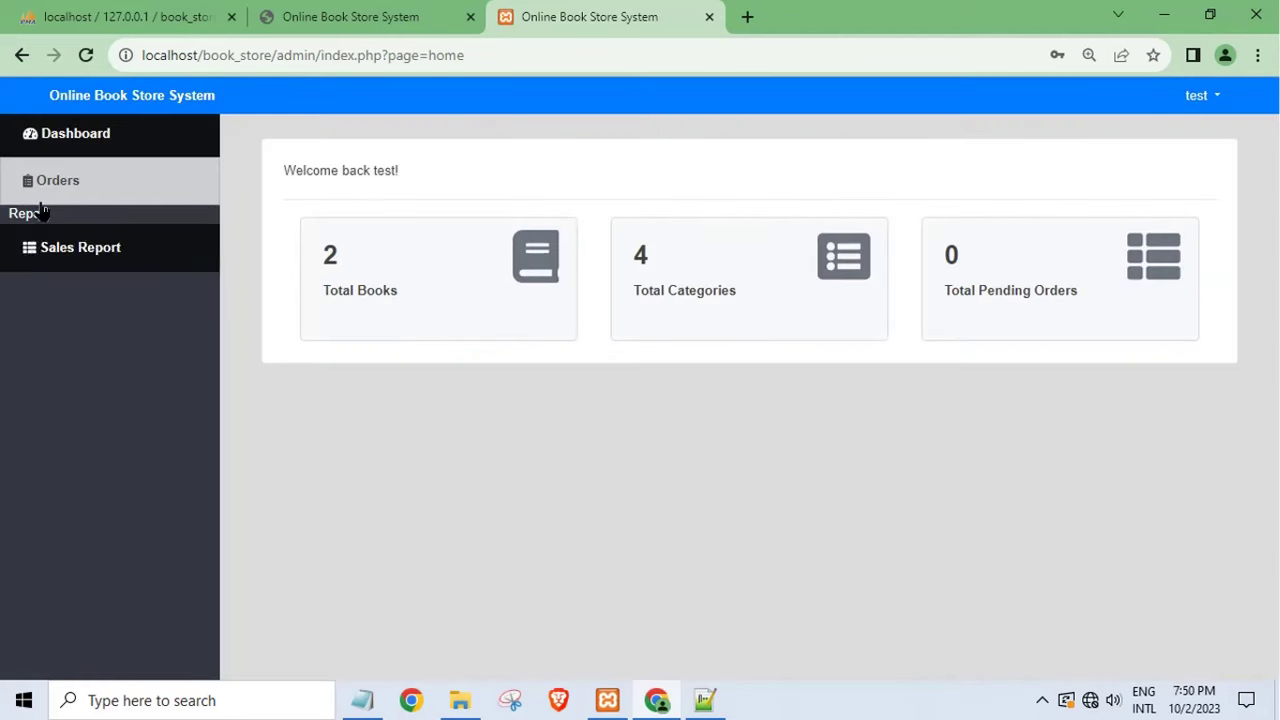
# - Check the staff Orders page, sign out, and return to the storefront tab
pyautogui.click(97, 178)
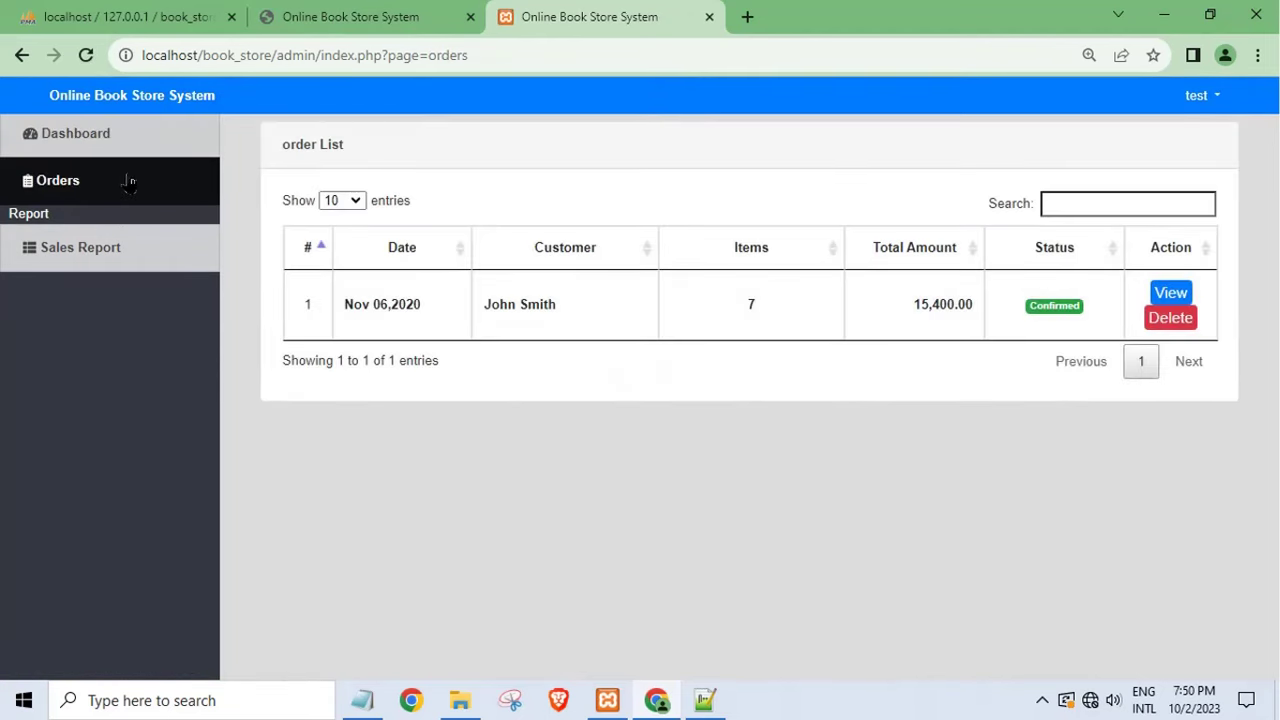
pyautogui.click(117, 180)
pyautogui.click(1205, 97)
pyautogui.click(1207, 172)
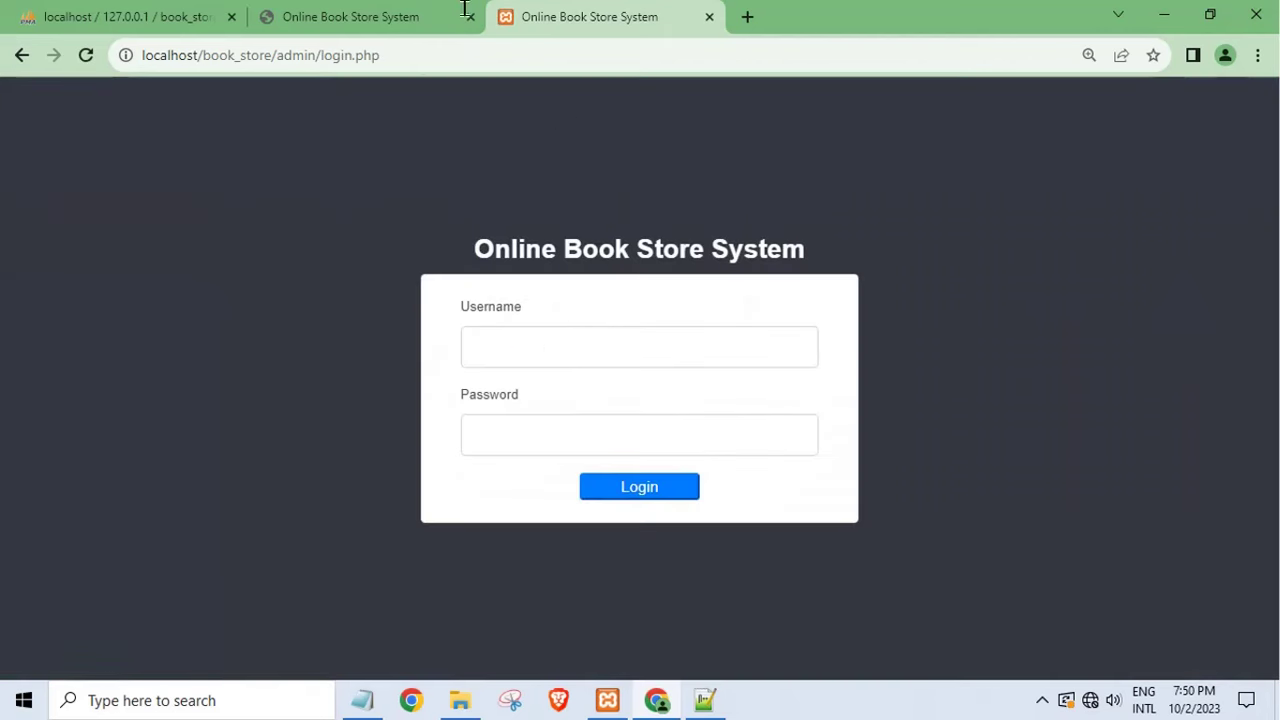
pyautogui.click(464, 14)
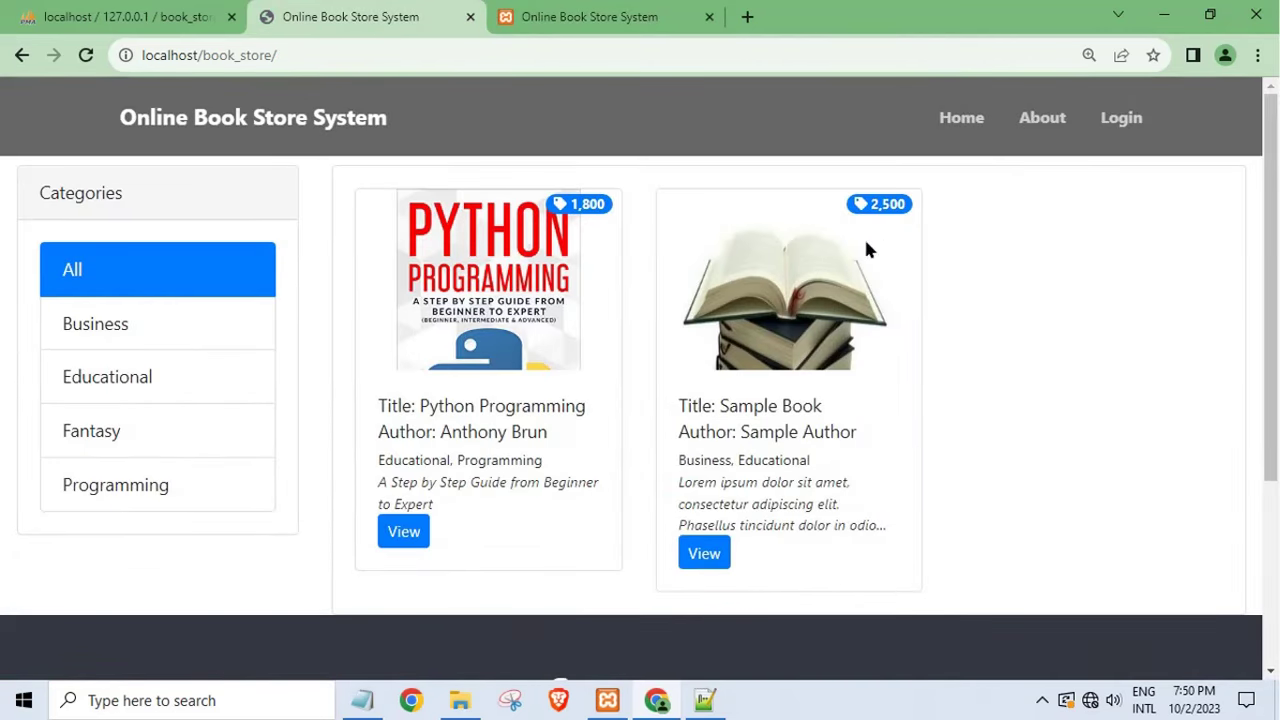
# - Open Sample Book's details and add it to the cart, triggering the Create an Account form
pyautogui.click(712, 560)
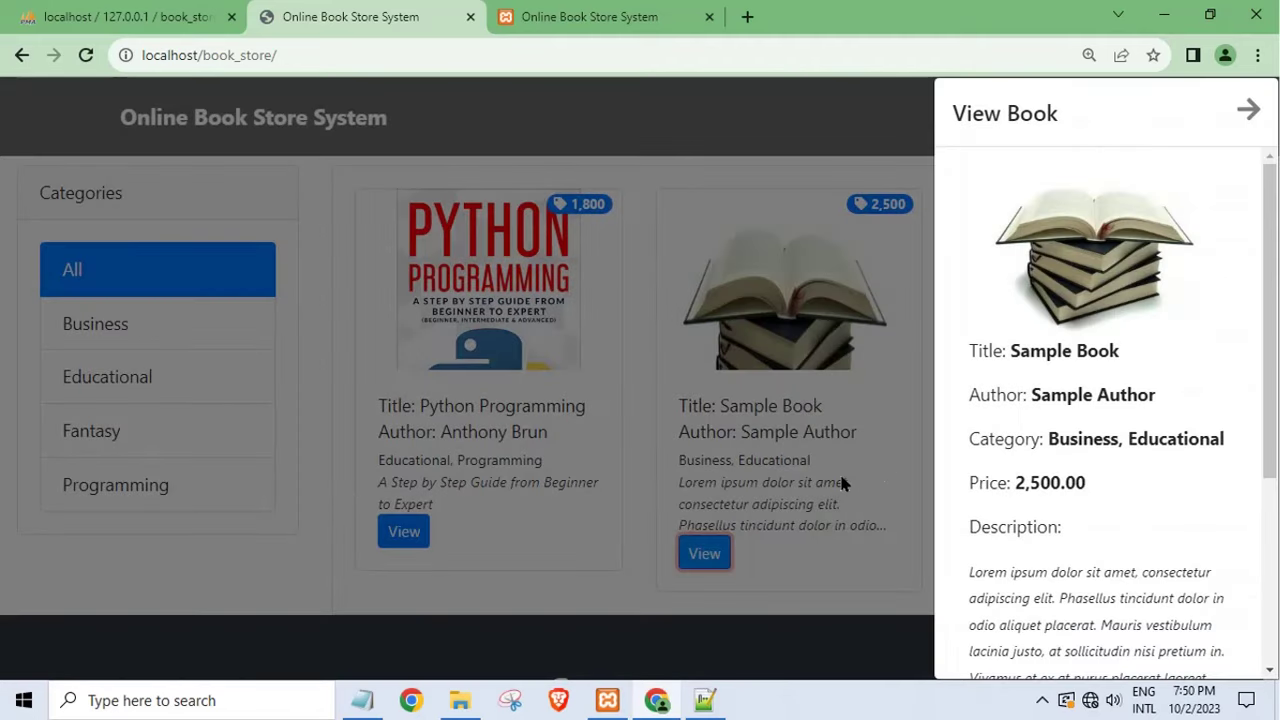
pyautogui.scroll(-3, 1080, 400)
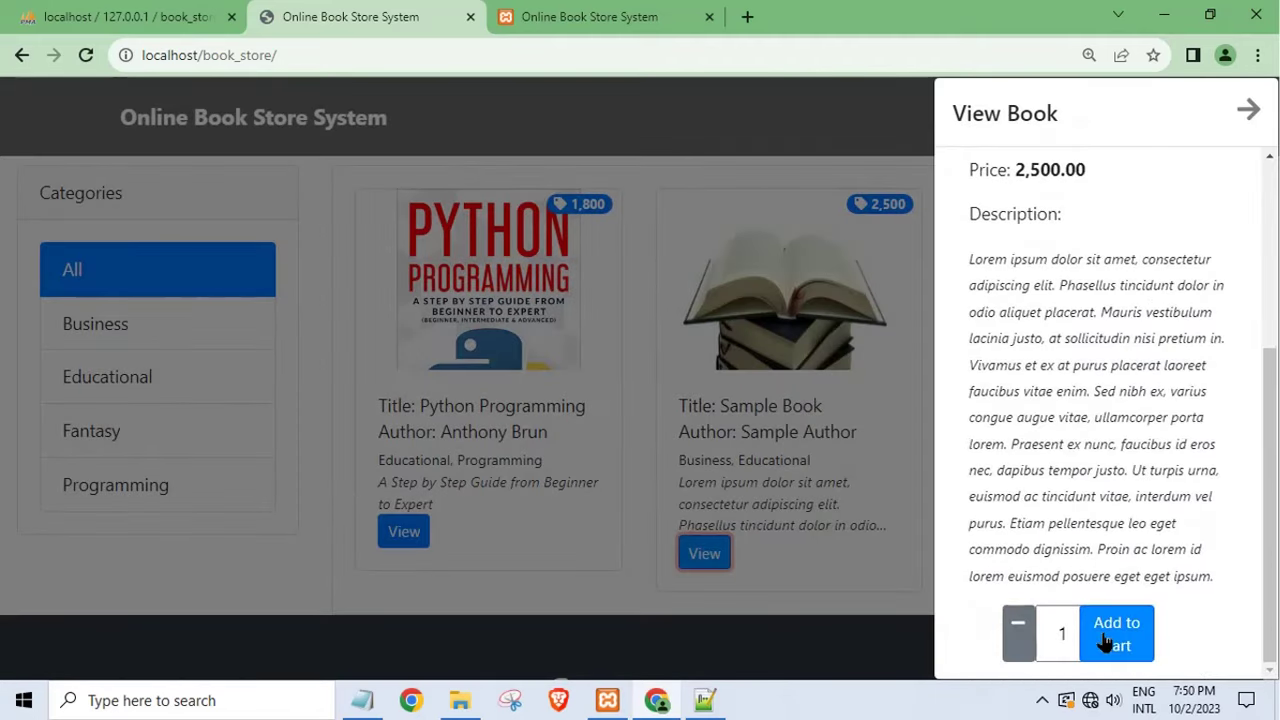
pyautogui.click(1110, 640)
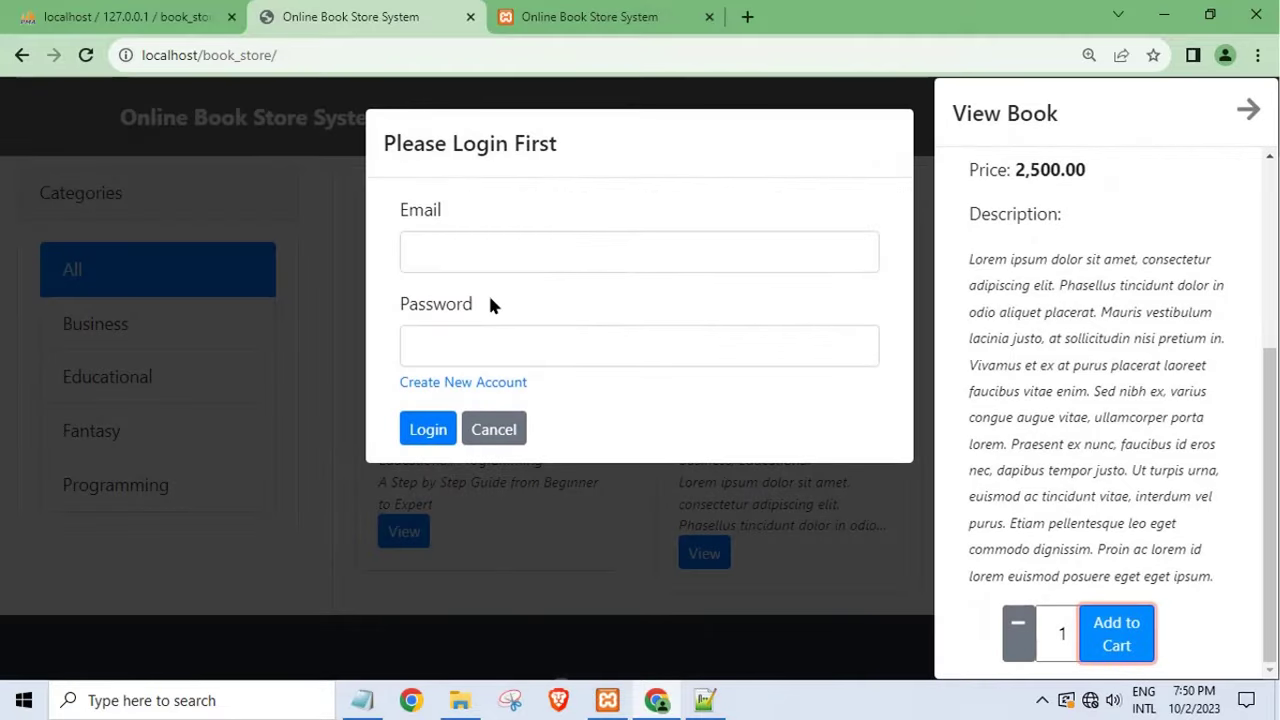
pyautogui.click(477, 429)
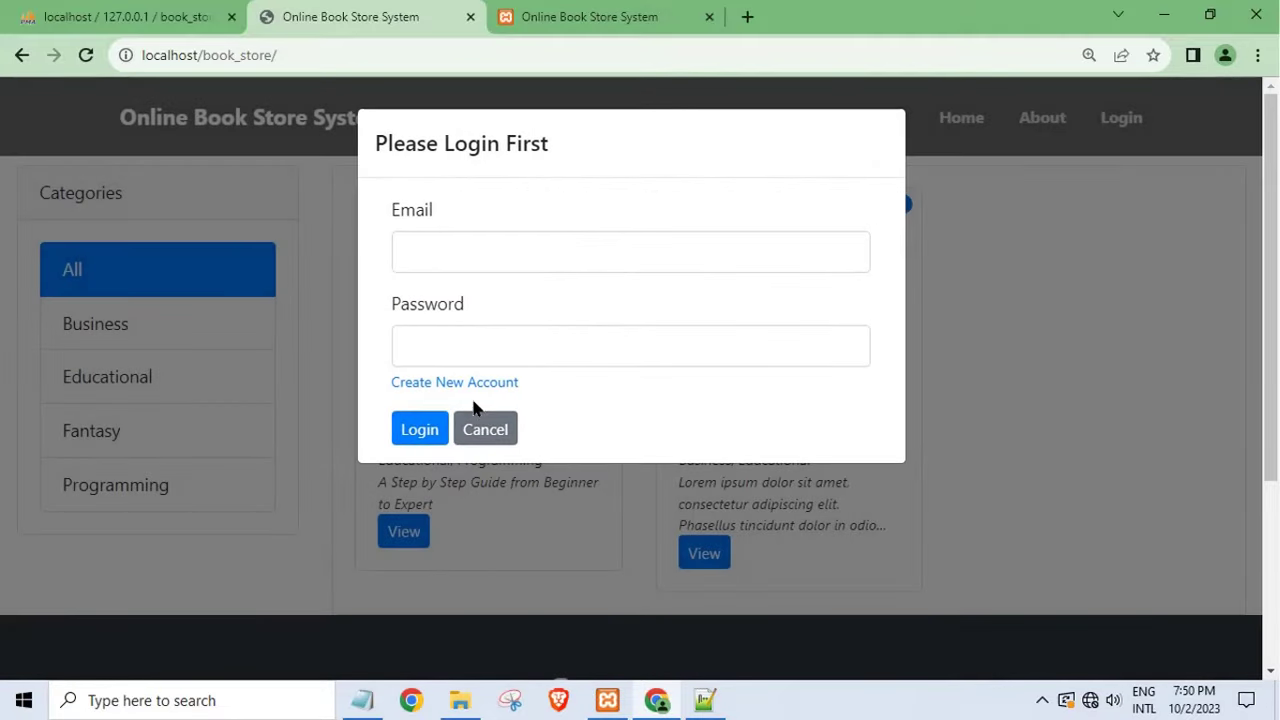
pyautogui.click(460, 385)
# - Fill in the customer's name from a suggestion and enter a contact number
pyautogui.click(439, 243)
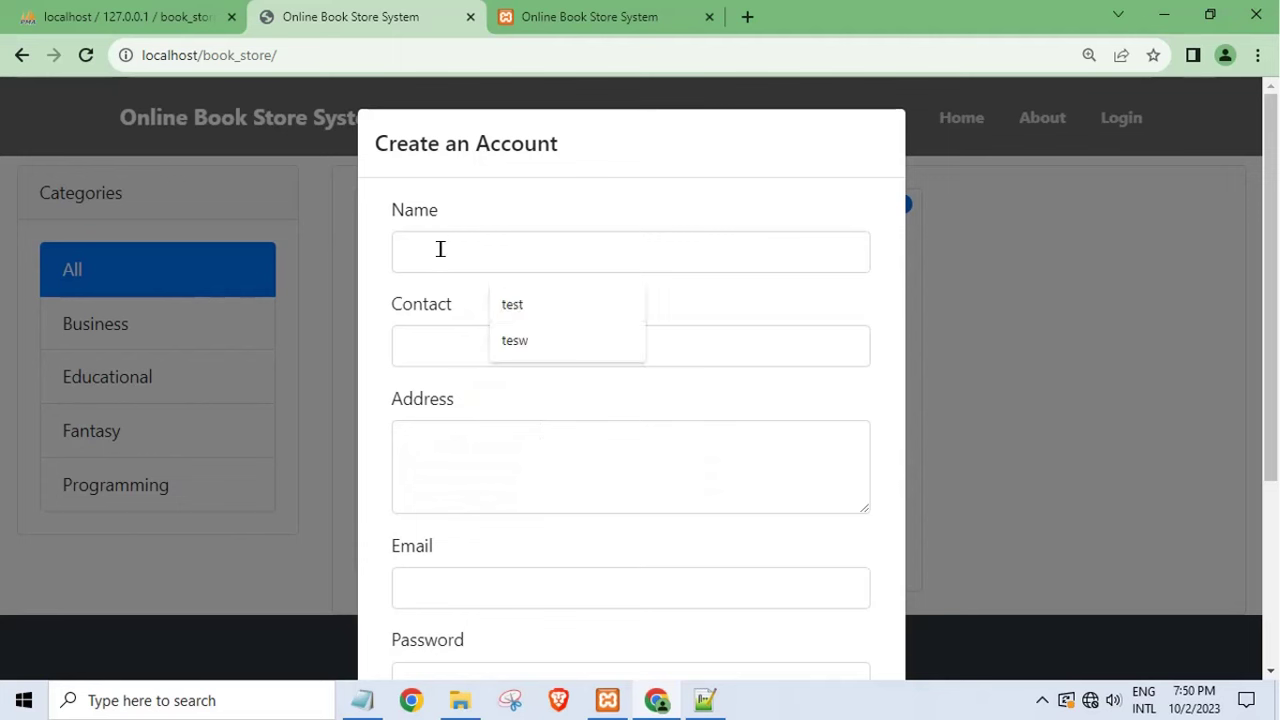
pyautogui.click(526, 308)
pyautogui.click(434, 337)
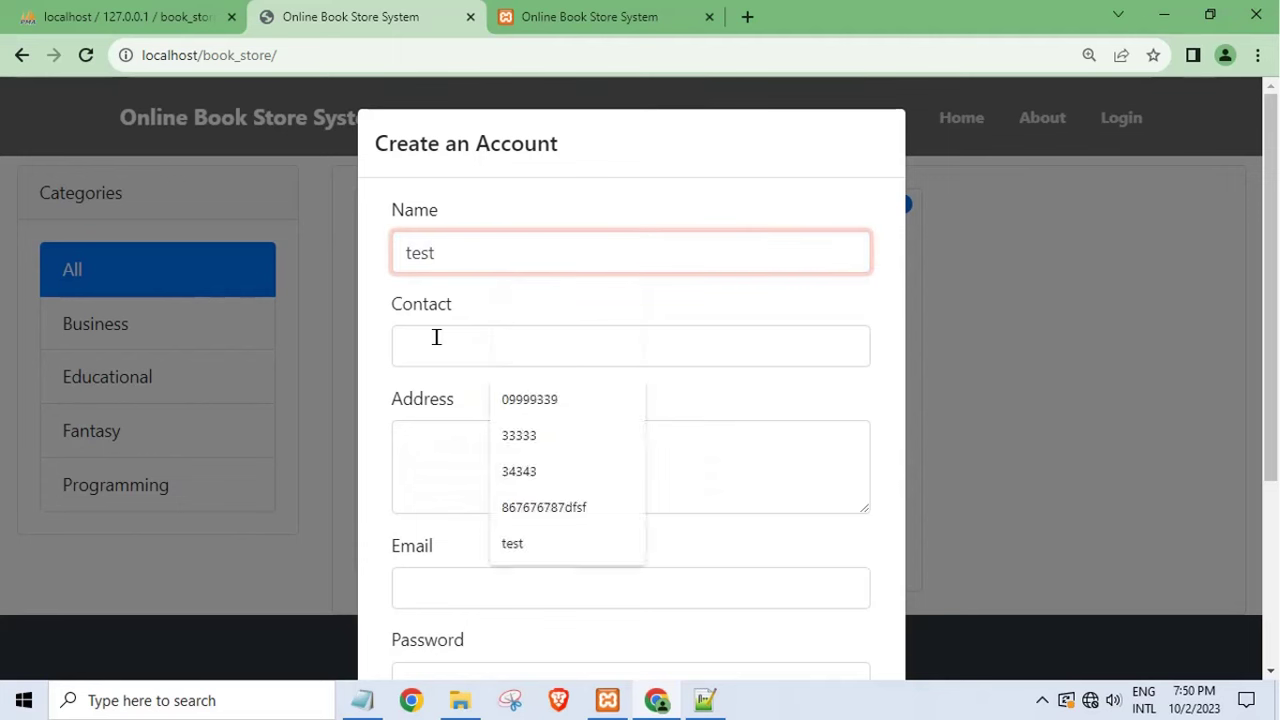
pyautogui.write('test')
pyautogui.hotkey('ctrl', 'a')
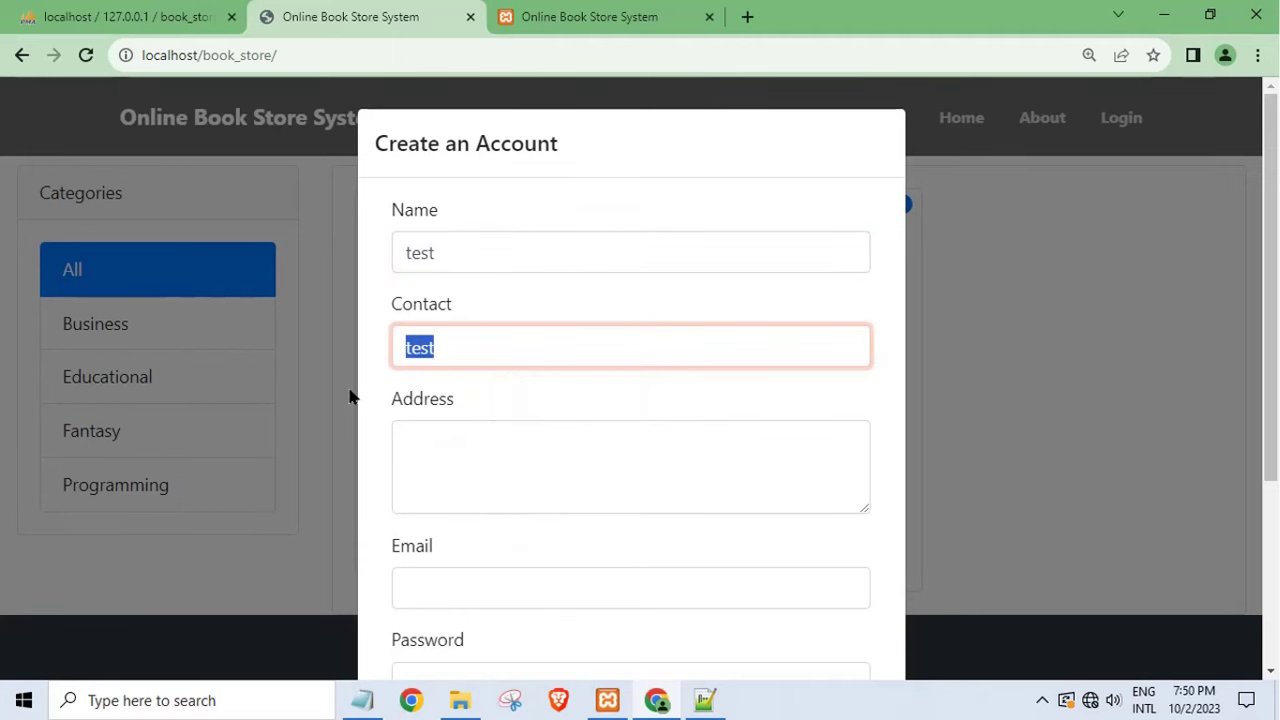
pyautogui.write('23323232')
# - Enter the address, e-mail and password, then create the account
pyautogui.click(469, 444)
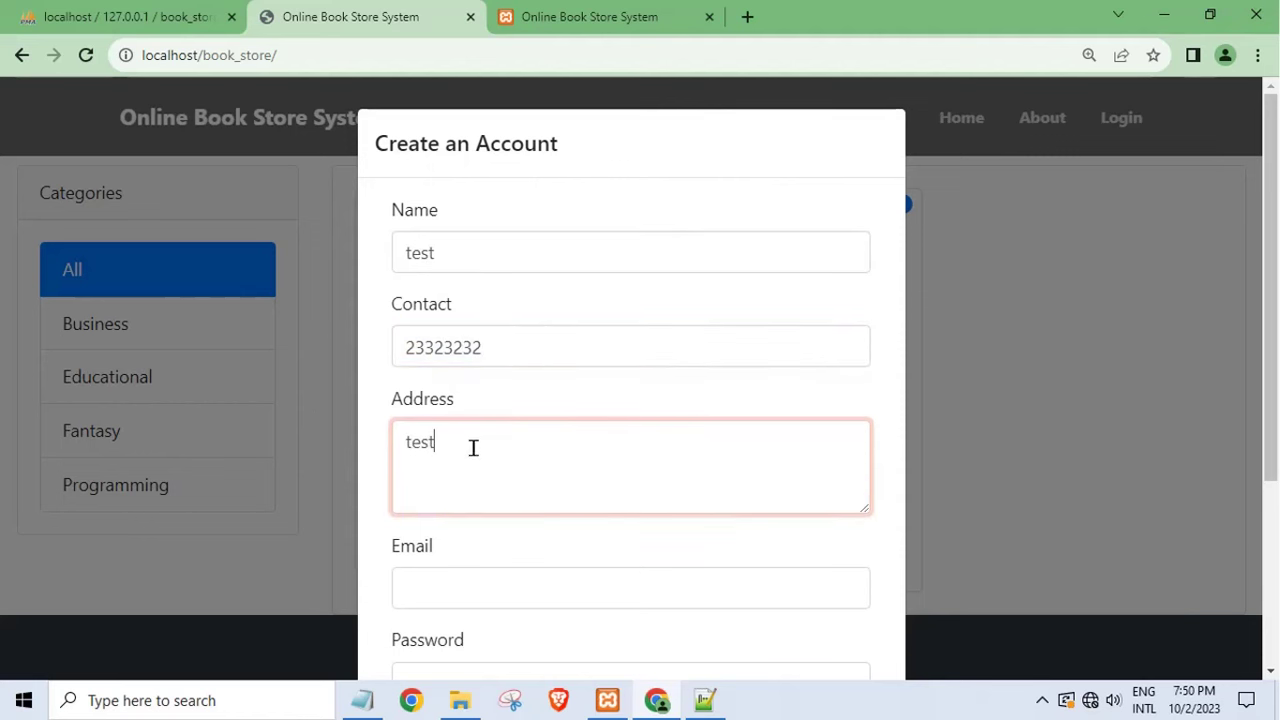
pyautogui.click(461, 588)
pyautogui.write('test@gmailc.om')
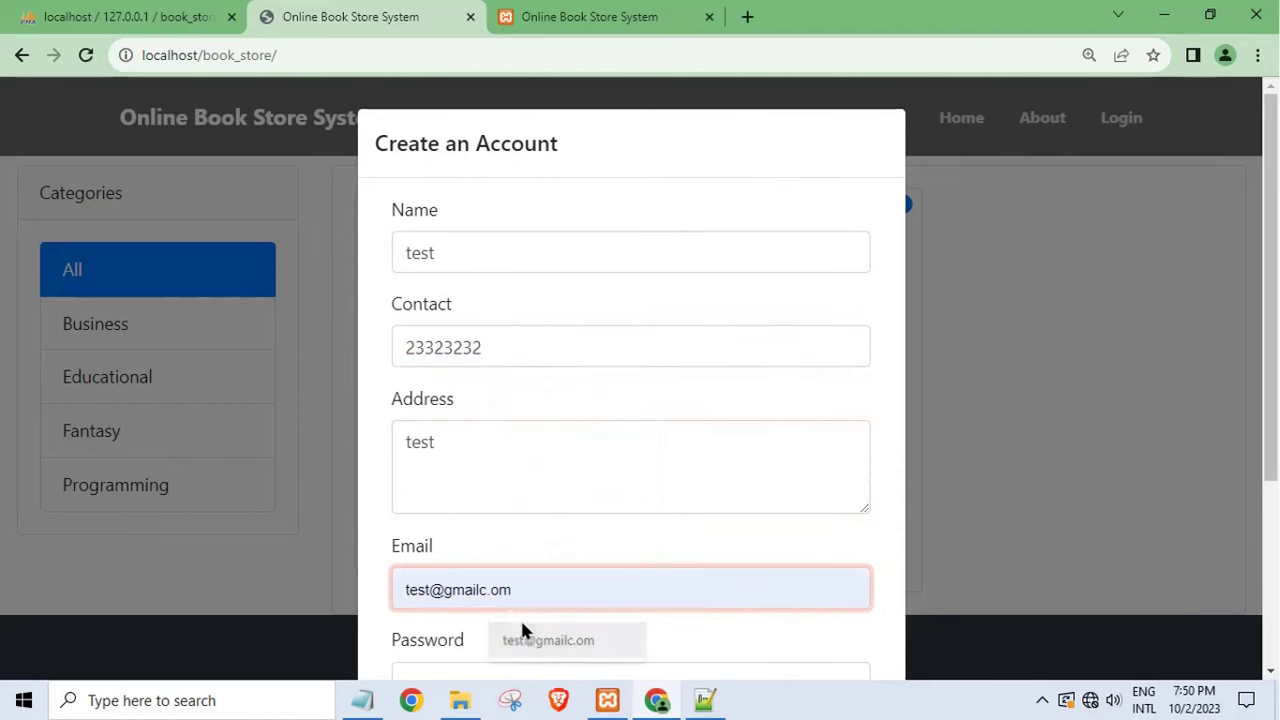
pyautogui.click(523, 640)
pyautogui.scroll(-2, 463, 503)
pyautogui.scroll(-1, 487, 595)
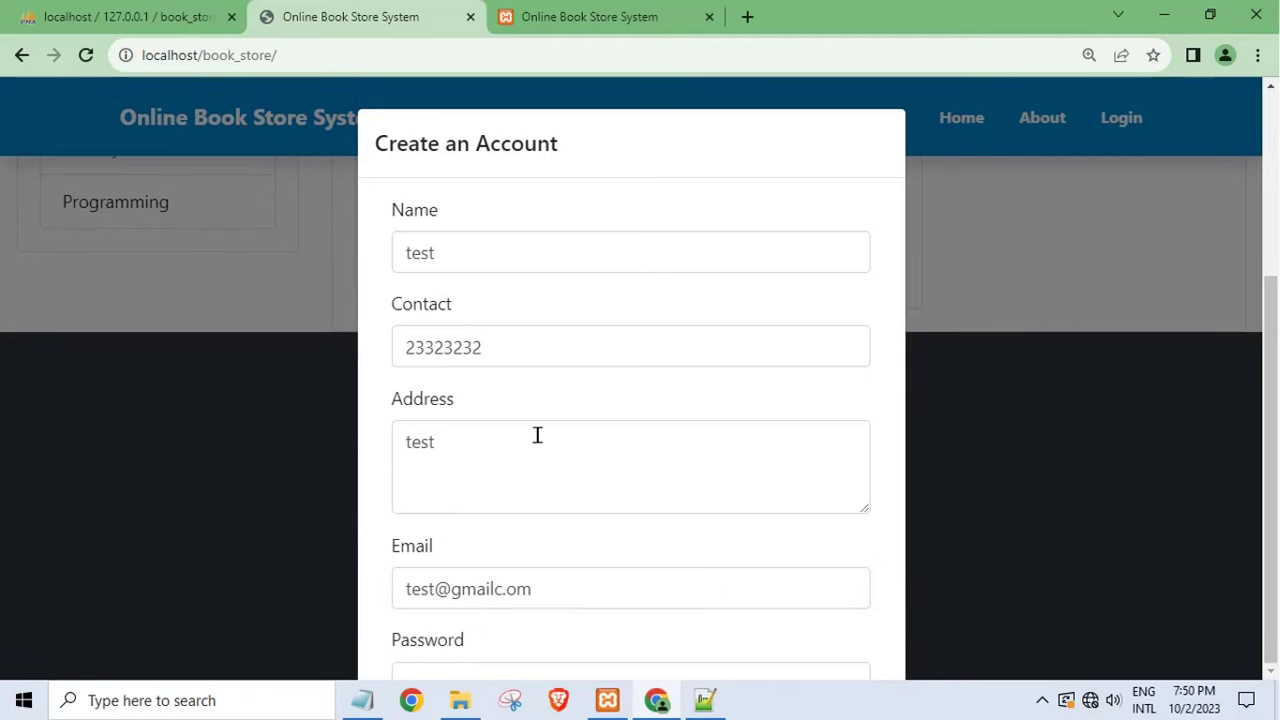
pyautogui.scroll(-2, 537, 435)
pyautogui.click(471, 551)
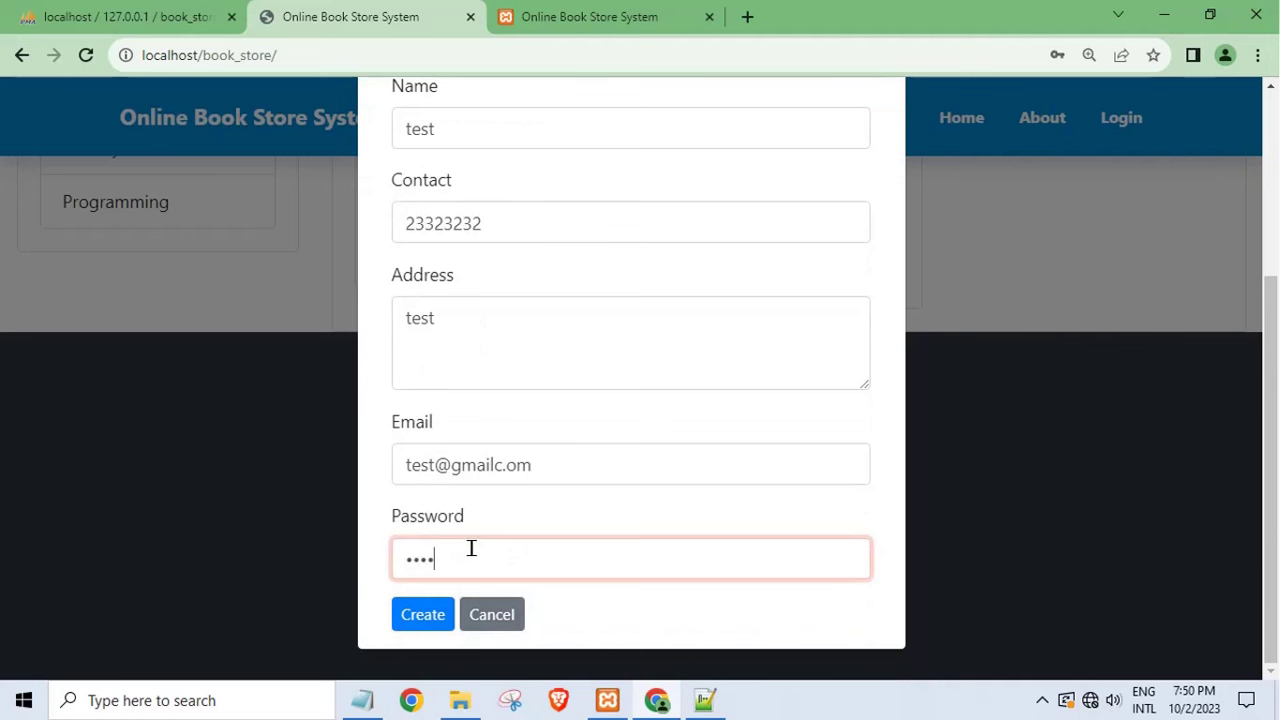
pyautogui.click(428, 615)
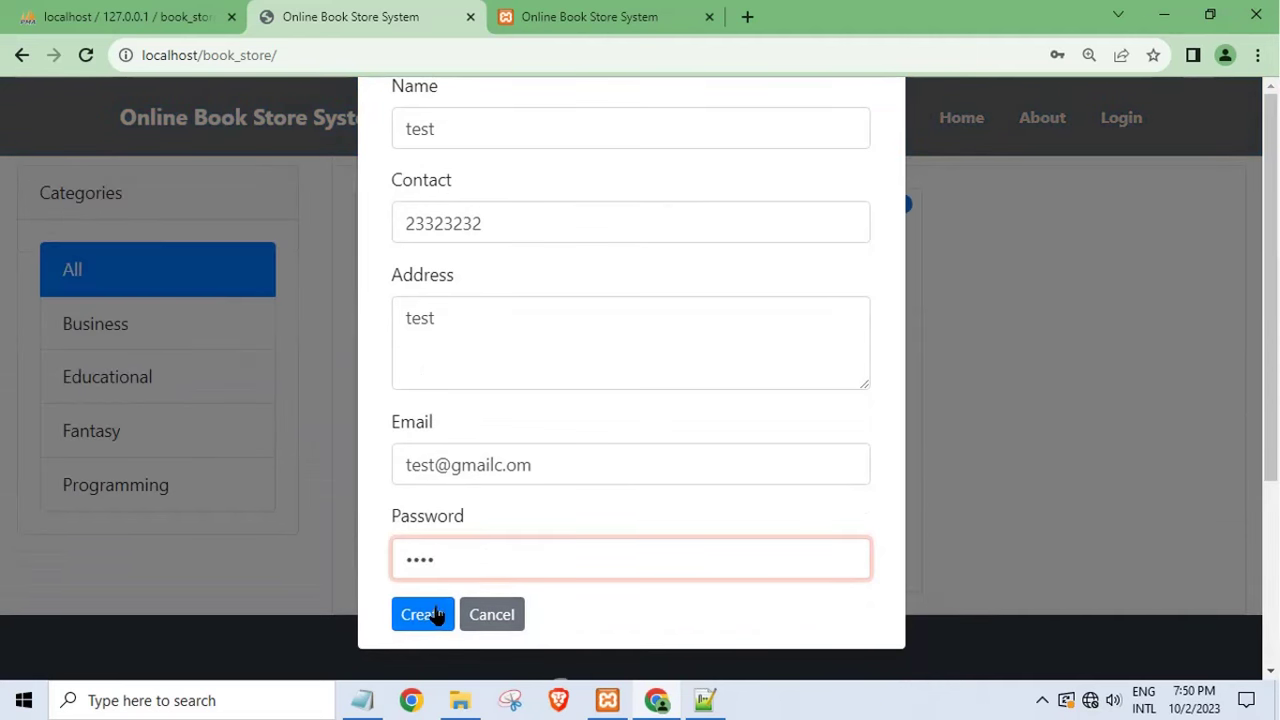
pyautogui.click(437, 615)
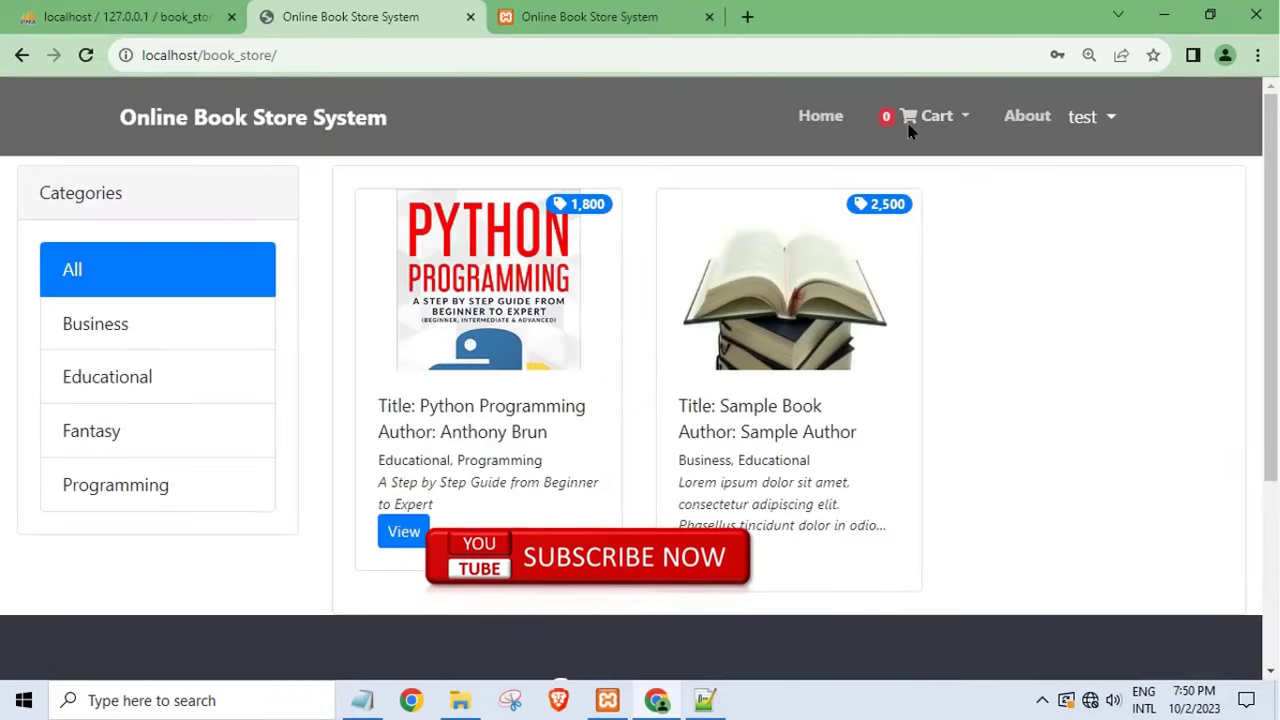
# - Open Manage Account from the user menu and cancel without changes
pyautogui.click(1100, 120)
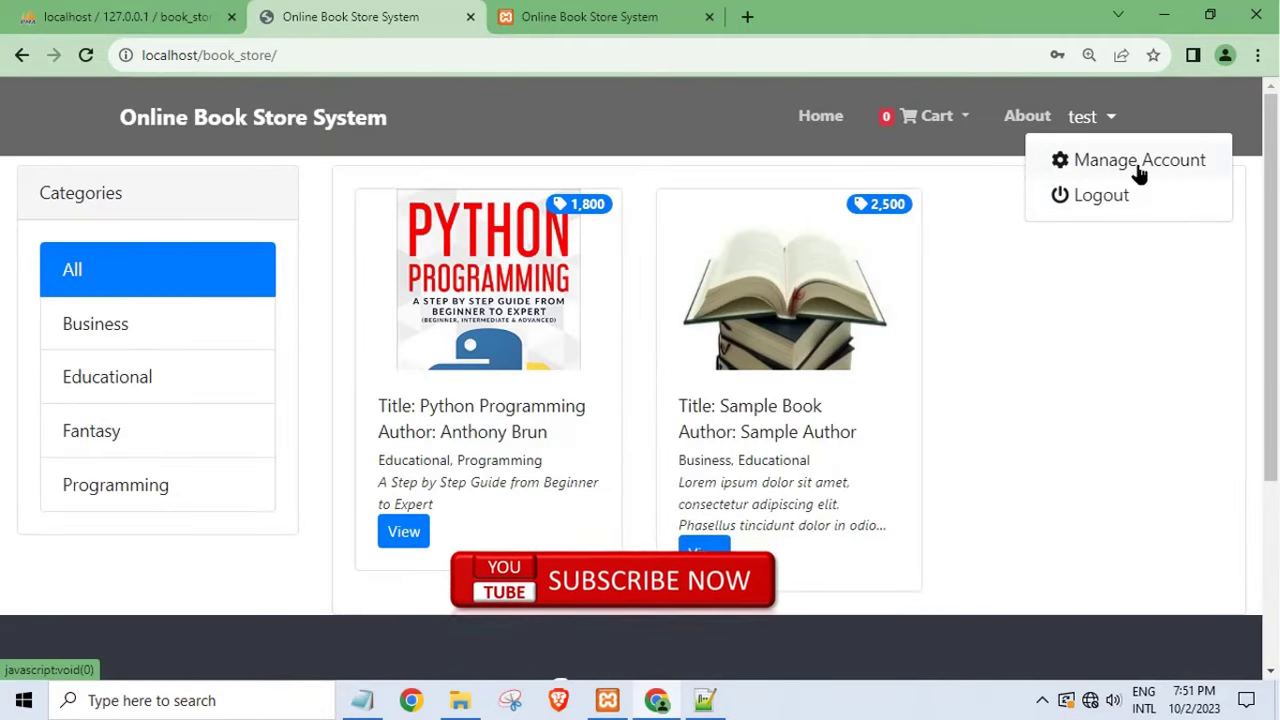
pyautogui.click(1139, 167)
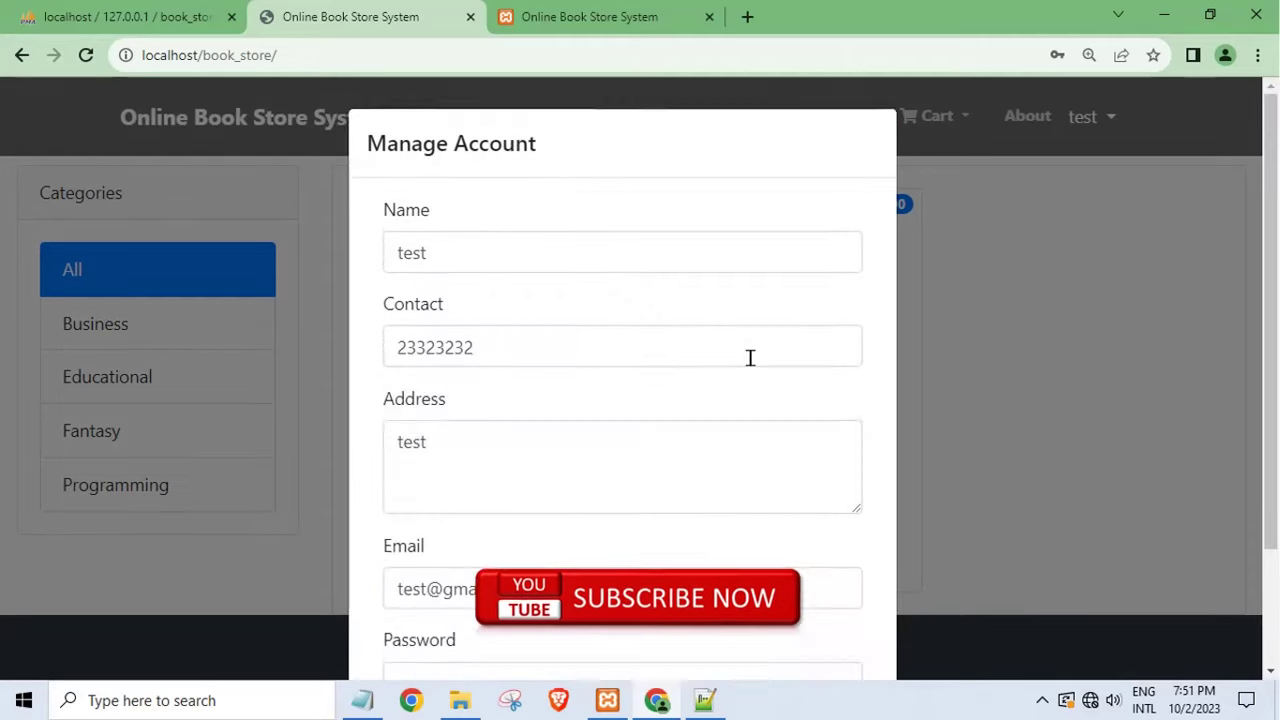
pyautogui.scroll(-2, 515, 490)
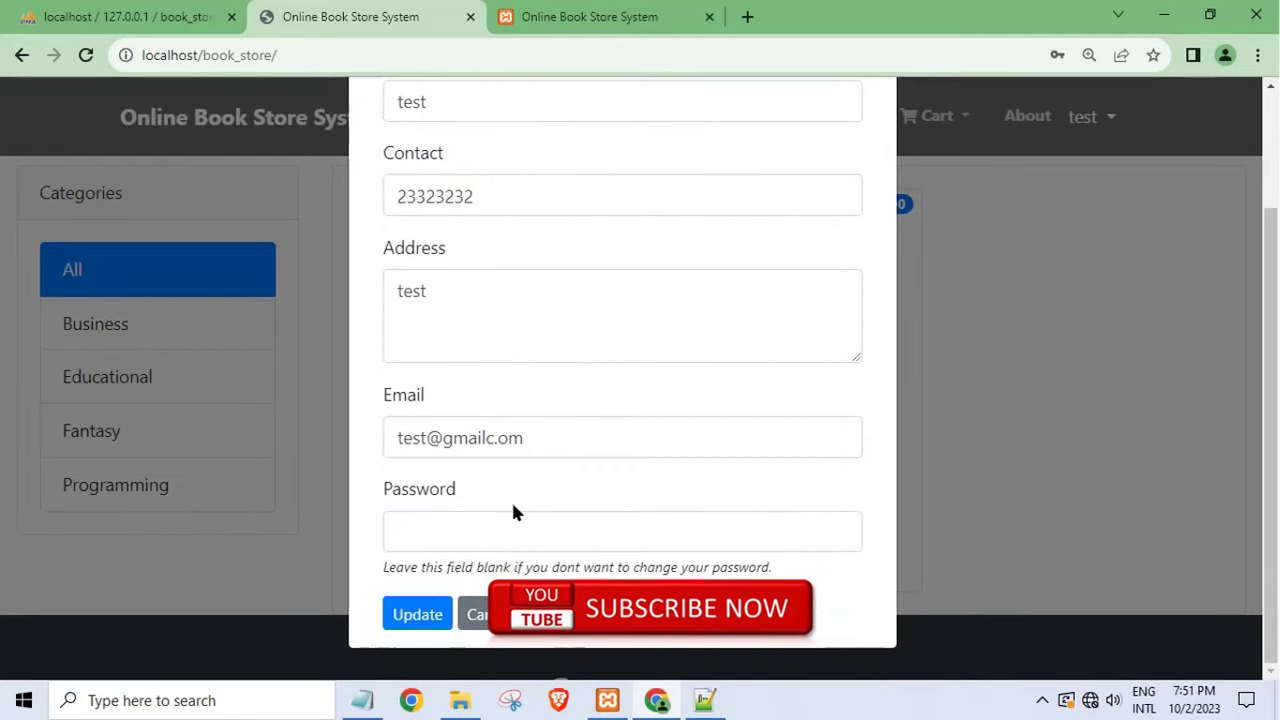
pyautogui.click(484, 615)
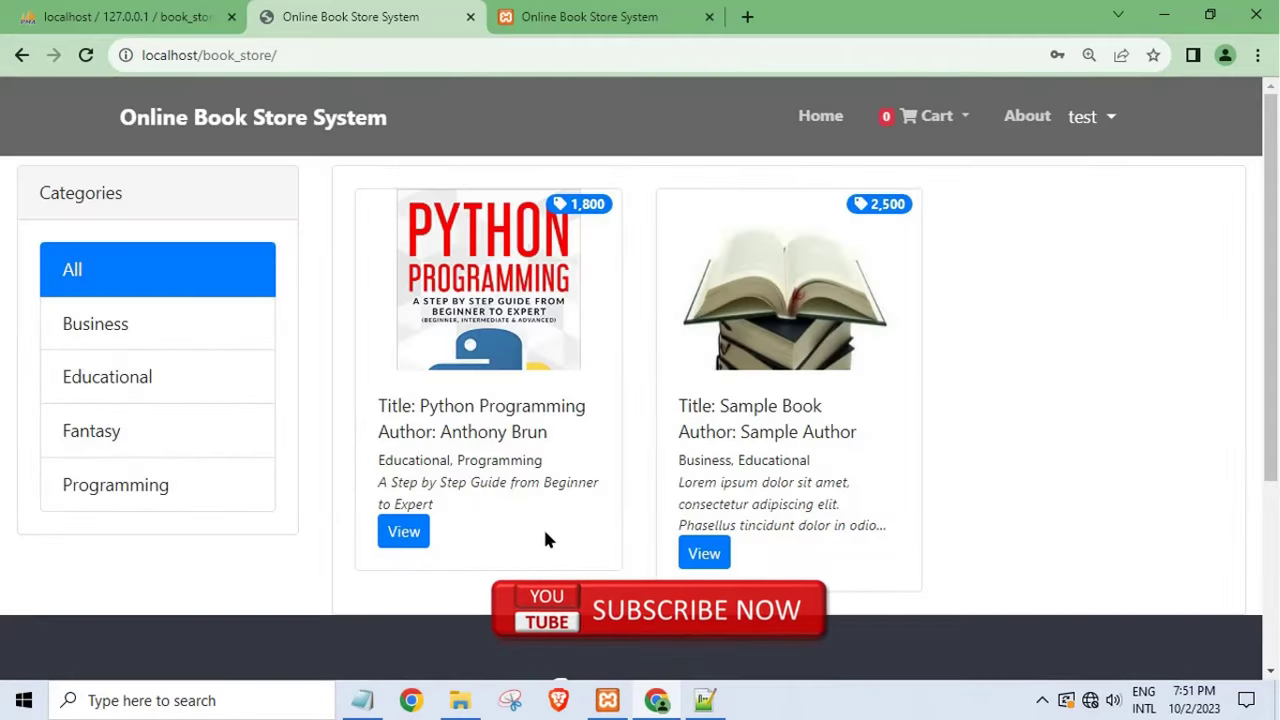
# - Add one copy of Sample Book to the cart from its details panel
pyautogui.click(704, 554)
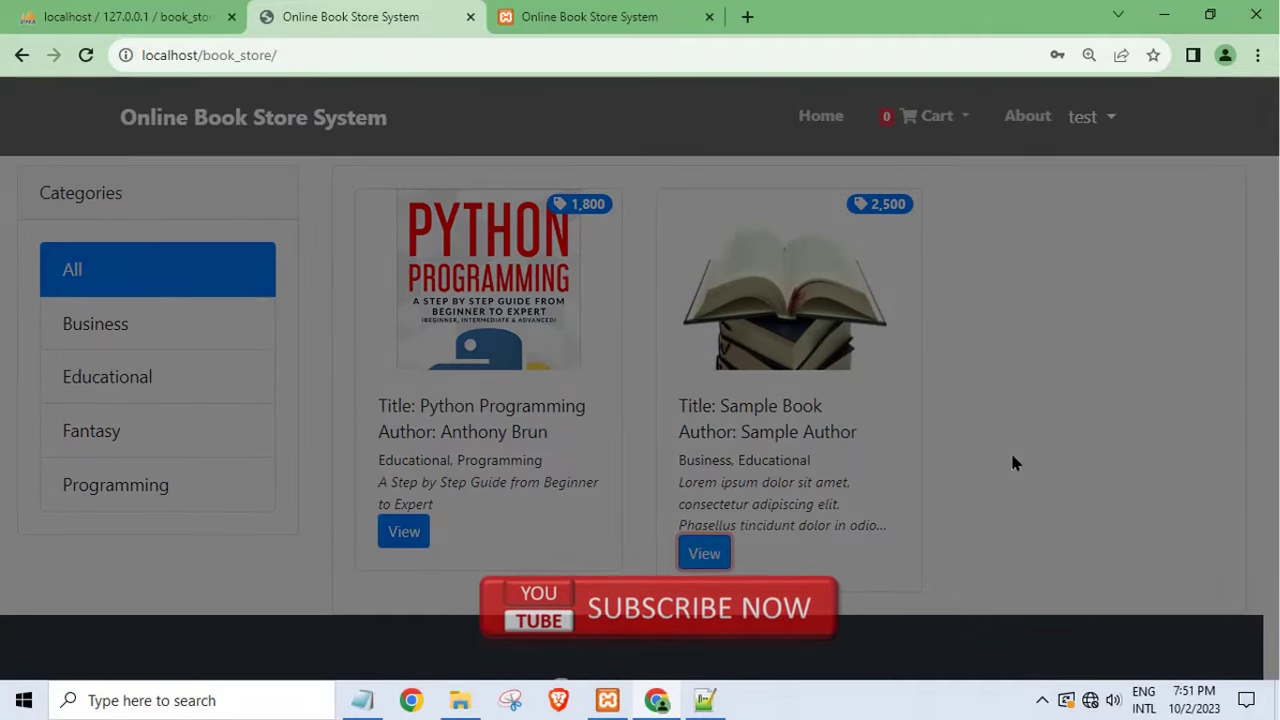
pyautogui.scroll(-3, 1173, 602)
pyautogui.click(1103, 638)
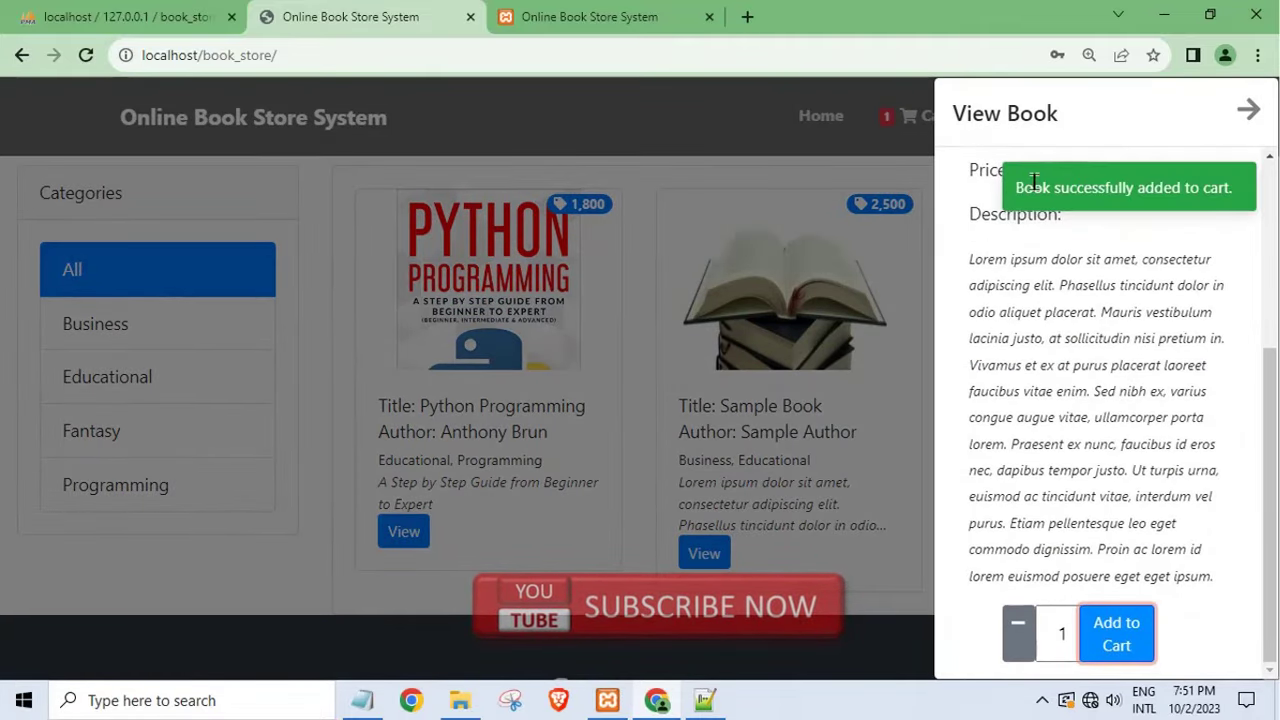
pyautogui.click(1246, 113)
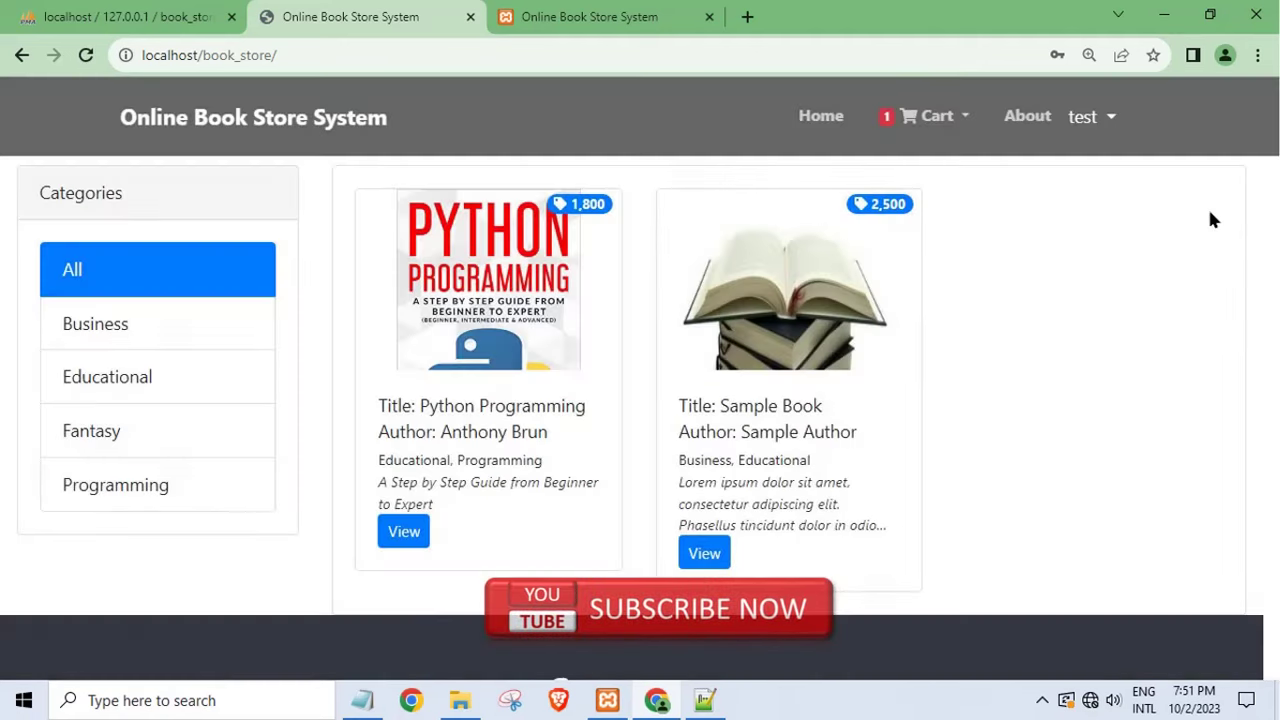
pyautogui.click(1083, 117)
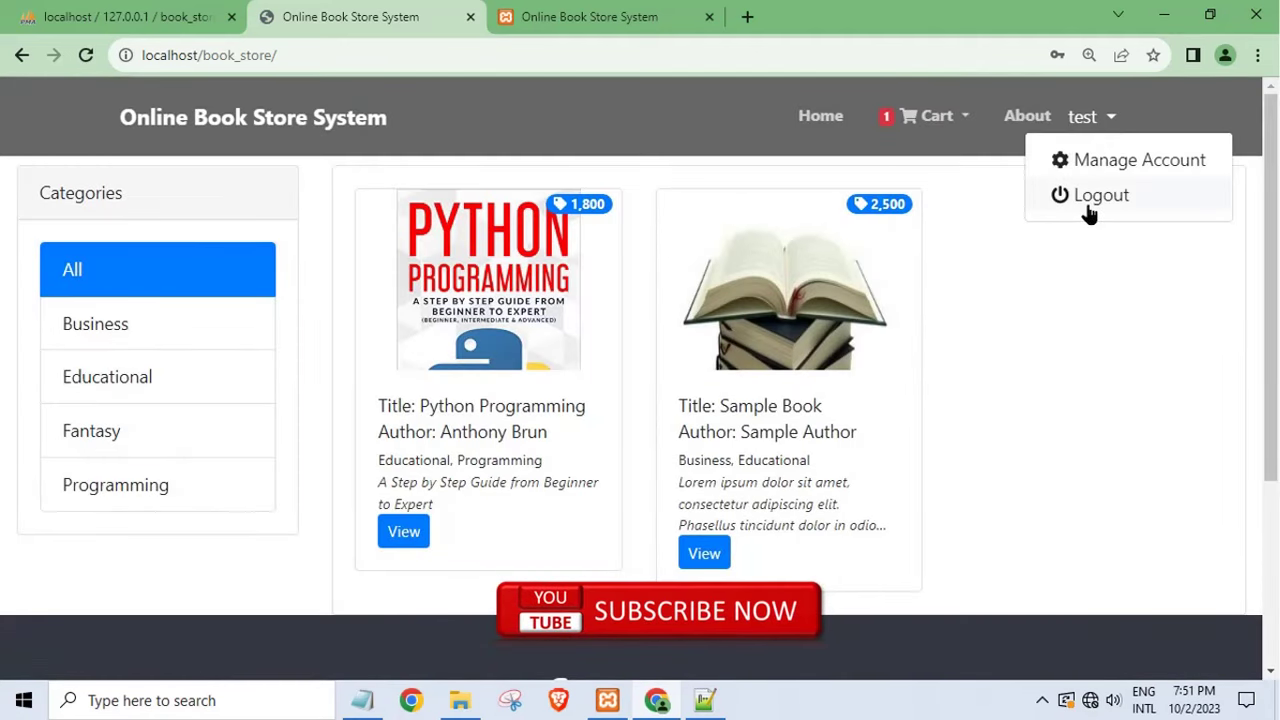
# - Log the customer out and sign in to the admin area as 'admin'
pyautogui.click(1088, 208)
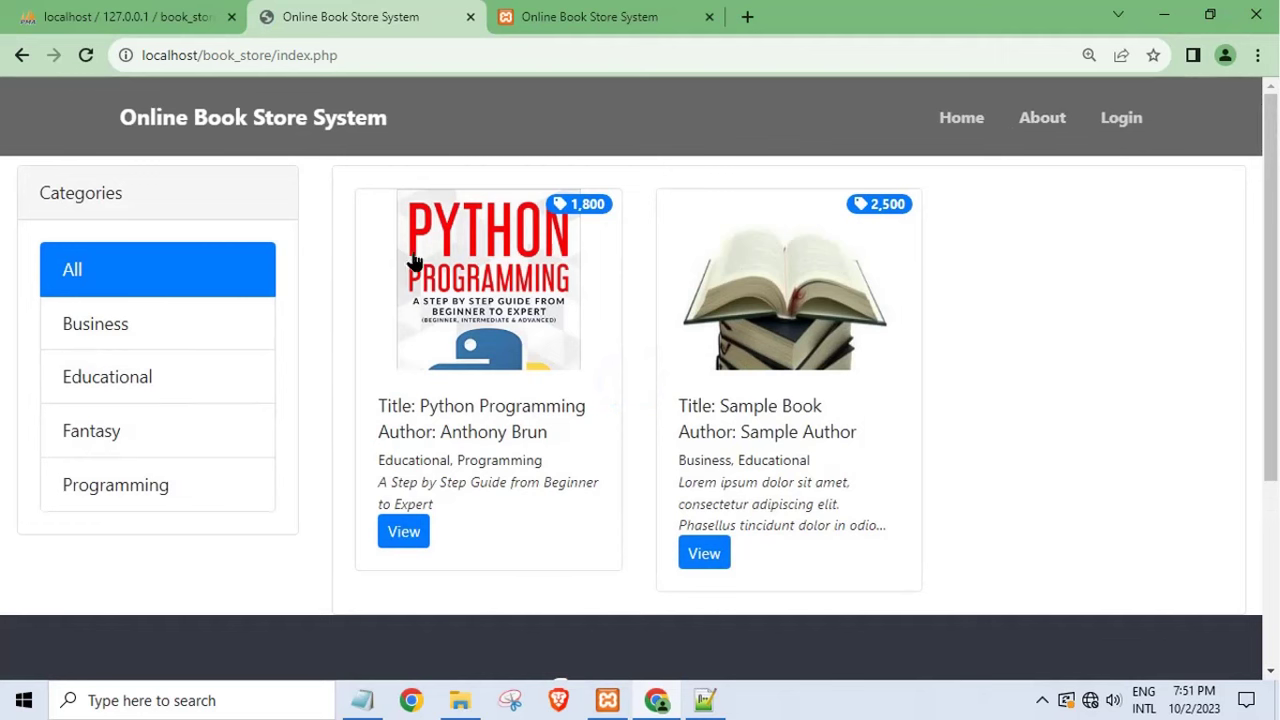
pyautogui.click(537, 9)
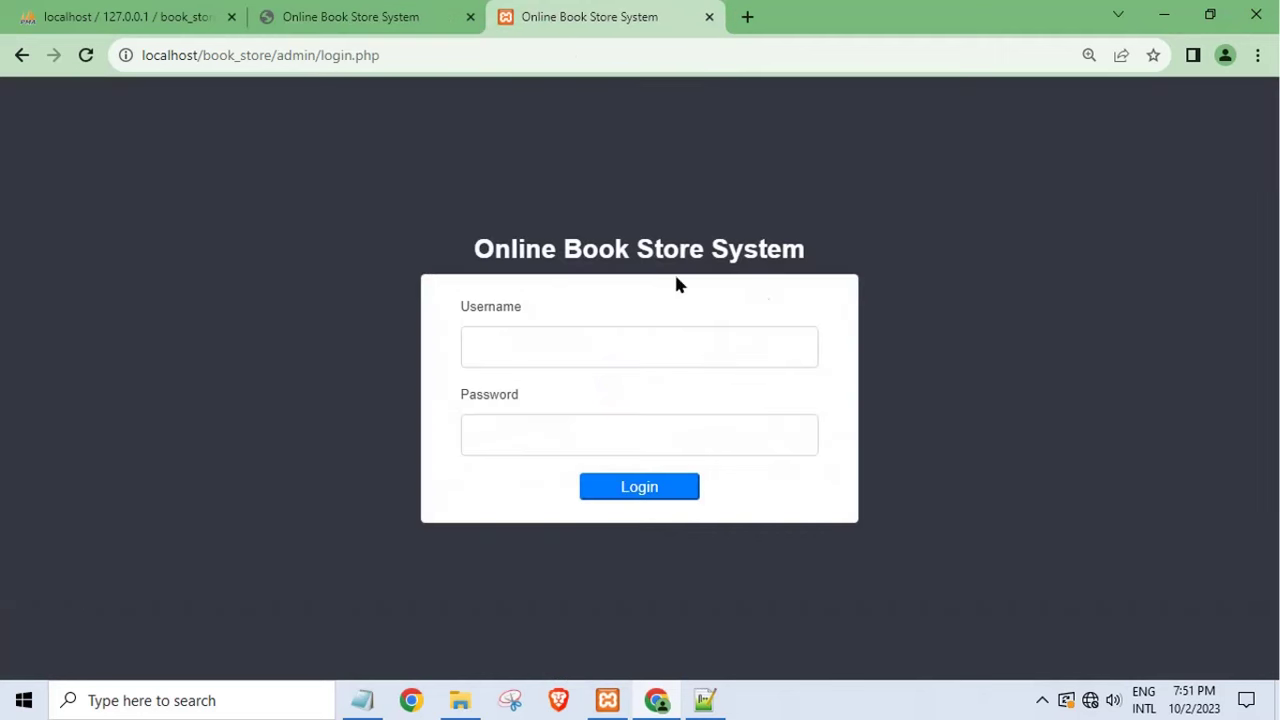
pyautogui.click(592, 347)
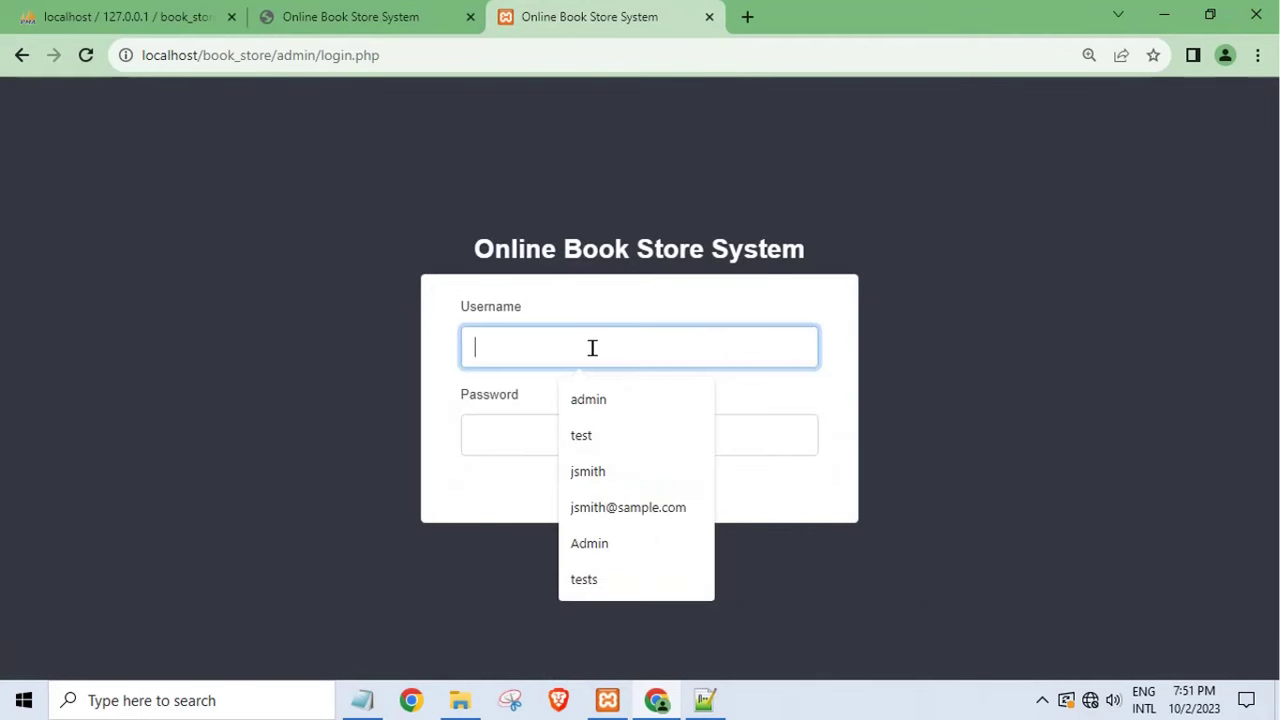
pyautogui.write('admin')
pyautogui.press('Tab')
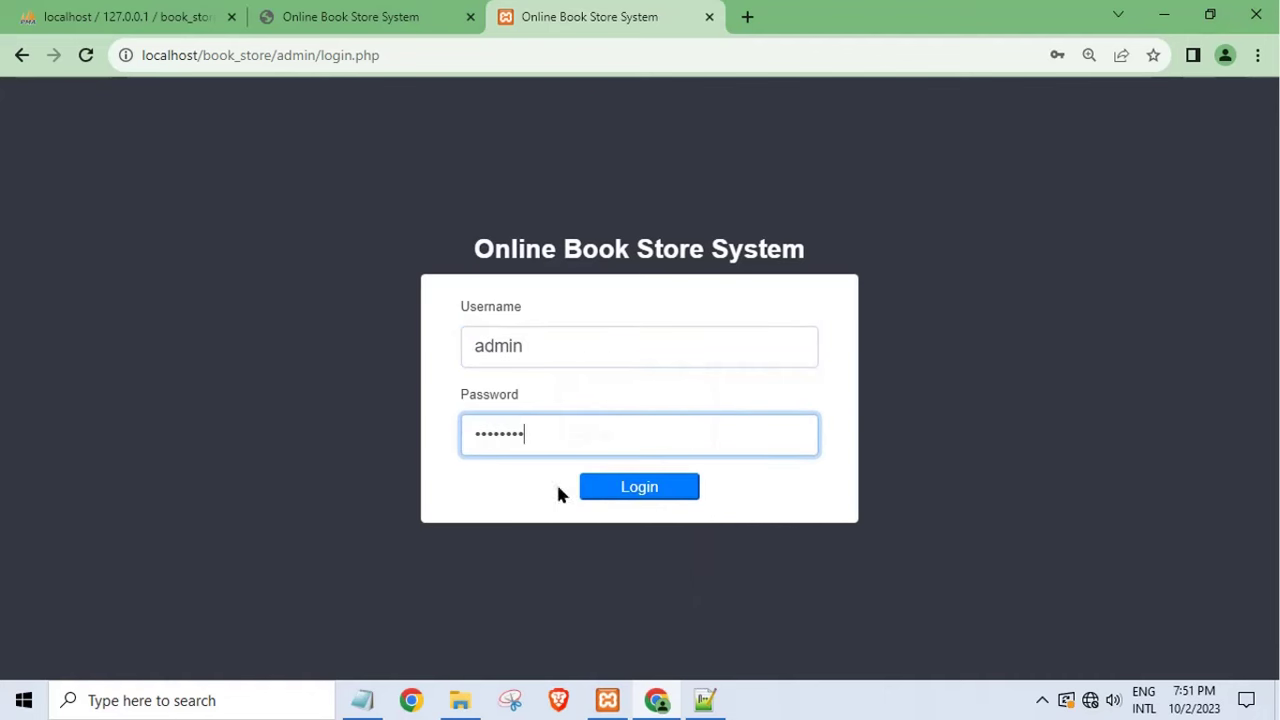
pyautogui.click(636, 490)
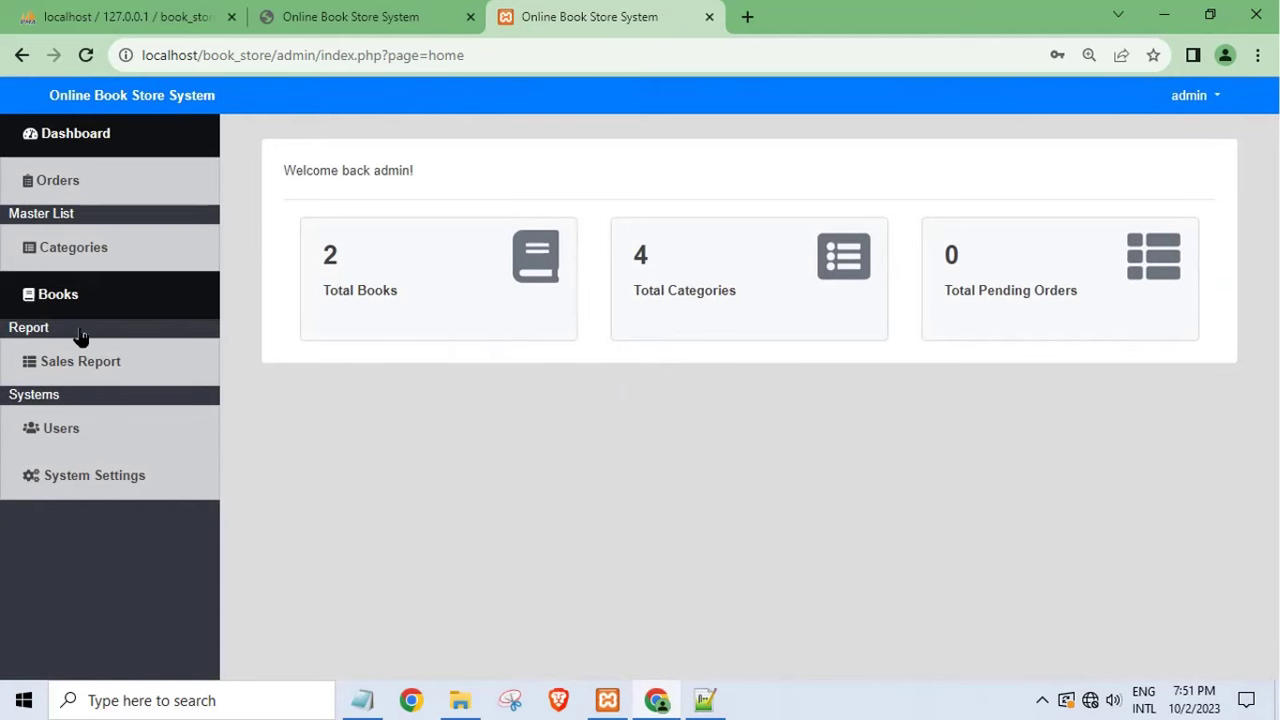
# - Browse the admin Orders, Books, Sales Report, Users and Categories pages
pyautogui.click(138, 190)
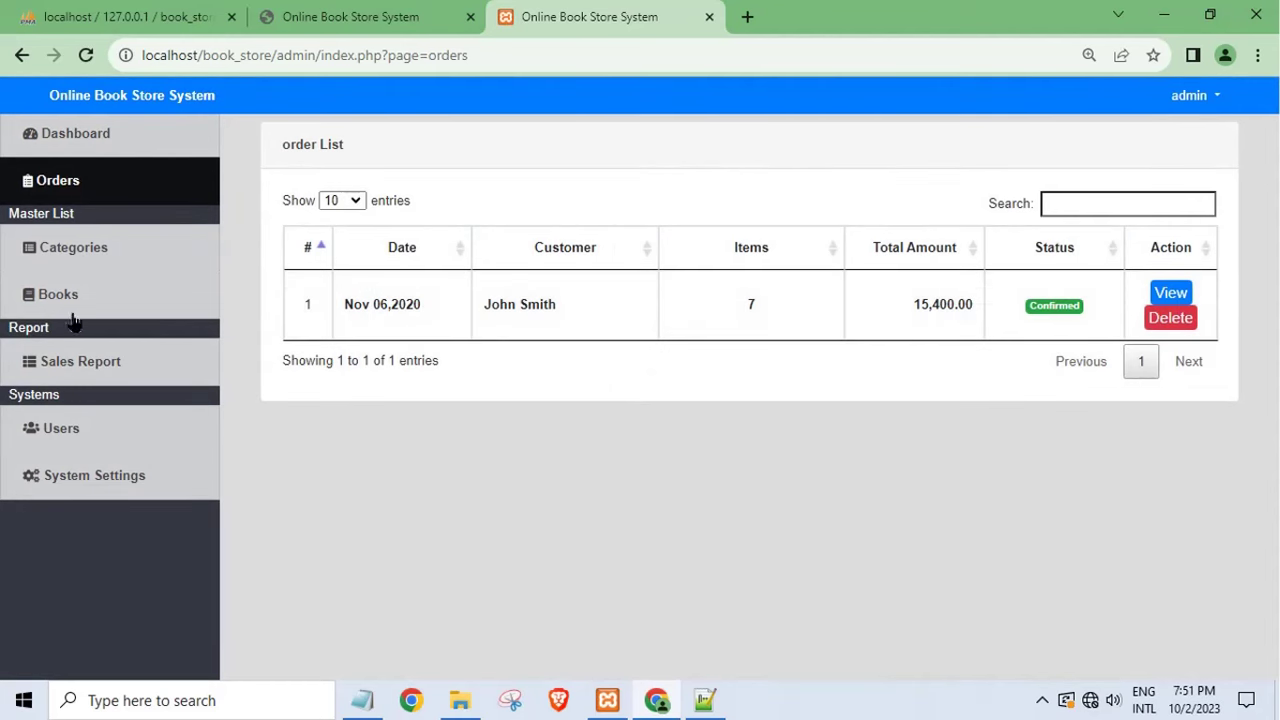
pyautogui.click(172, 296)
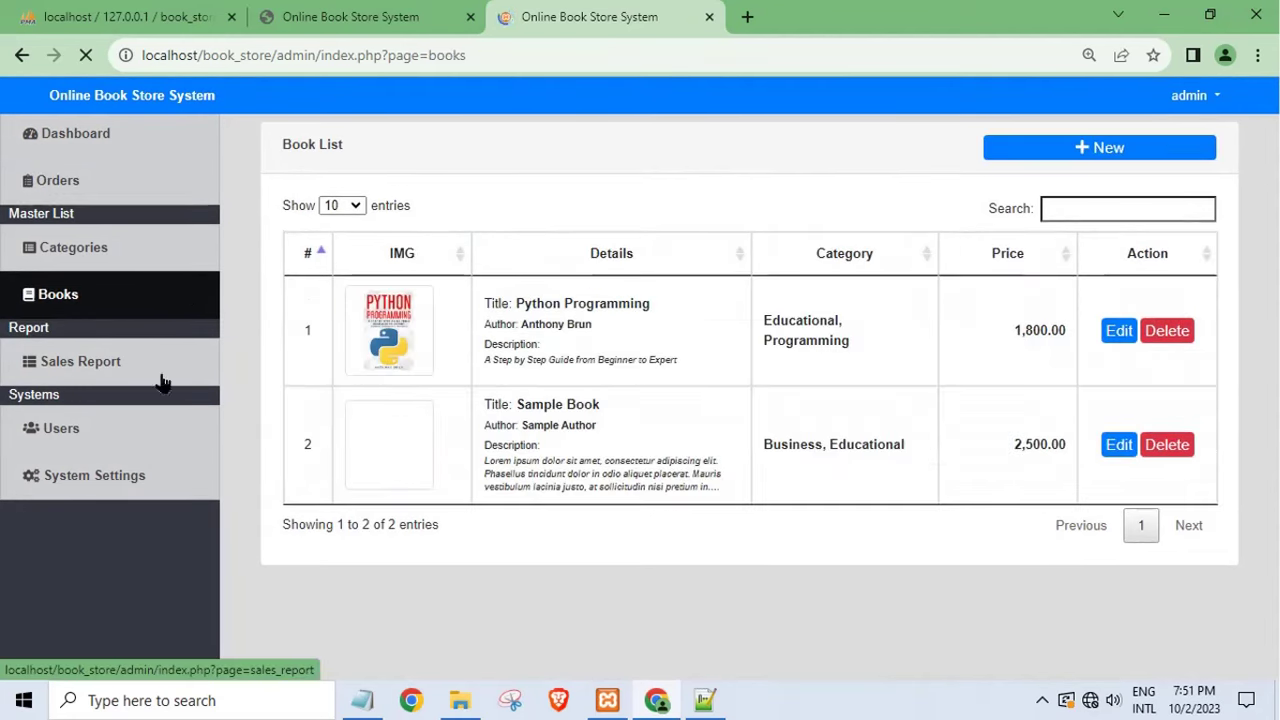
pyautogui.click(83, 370)
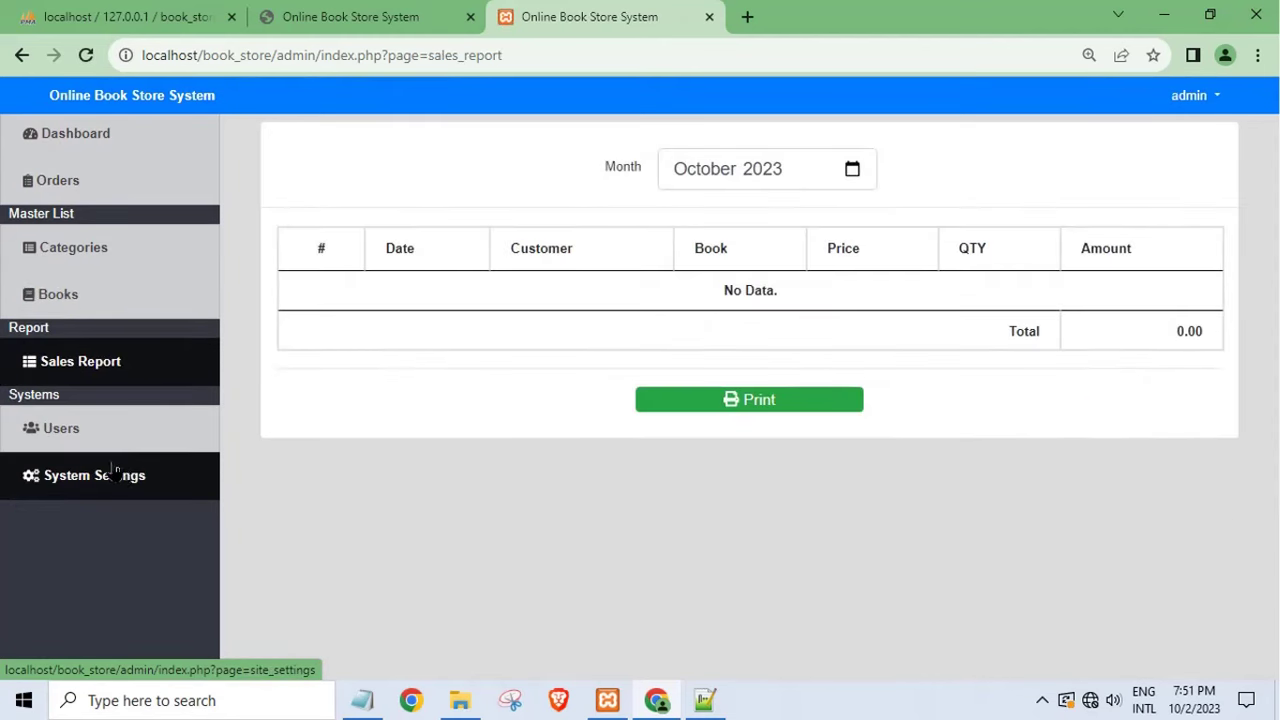
pyautogui.click(78, 432)
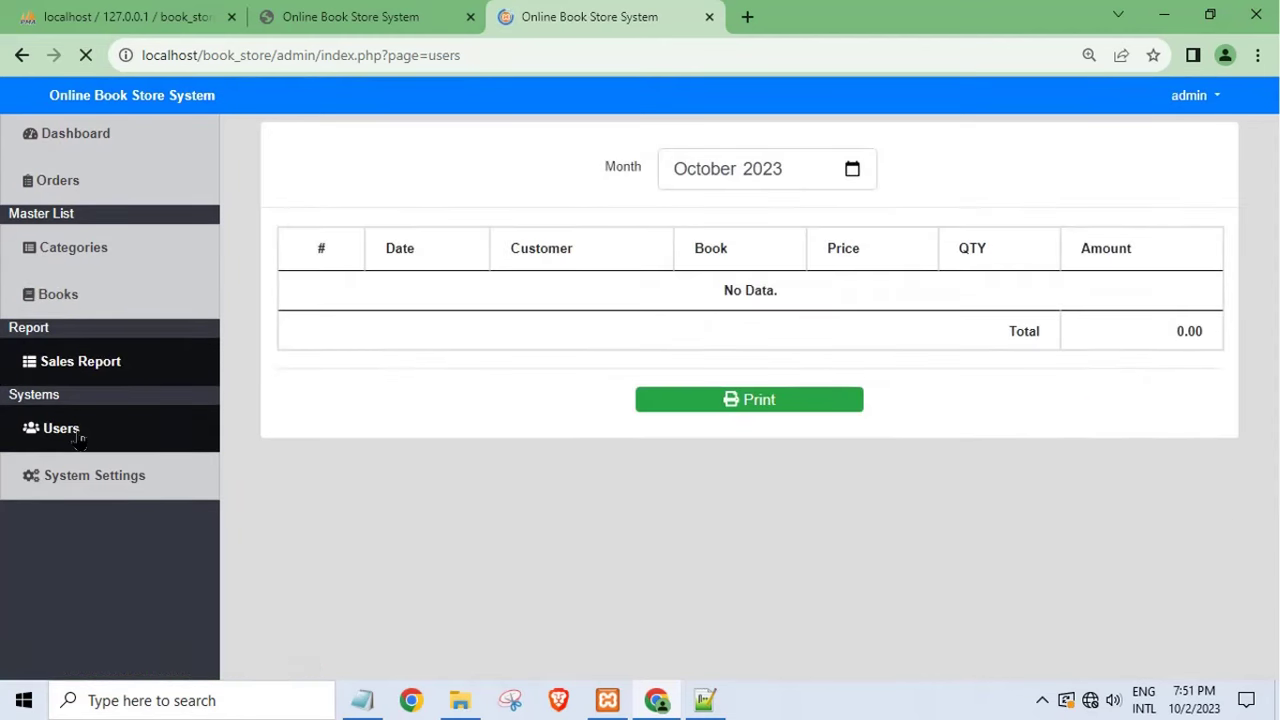
pyautogui.click(73, 273)
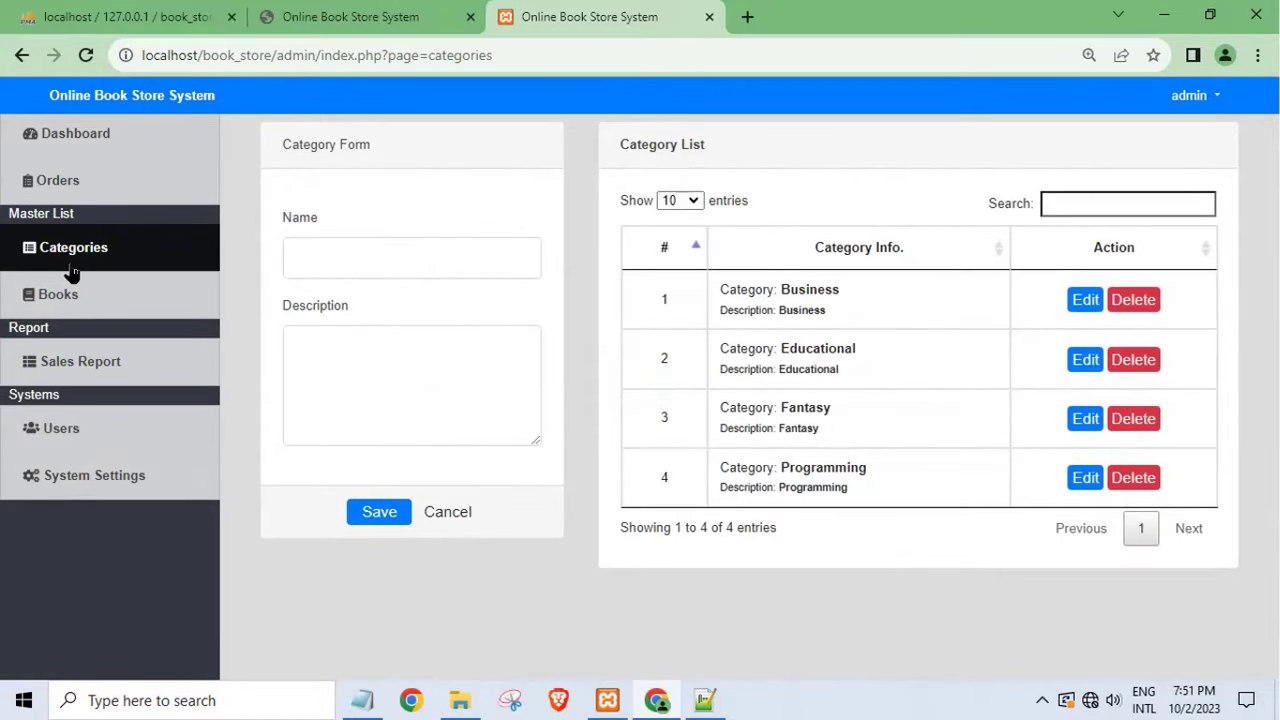
# - Revisit Orders, Books, the dashboard, Categories and Sales Report, ending on the Users list
pyautogui.click(62, 178)
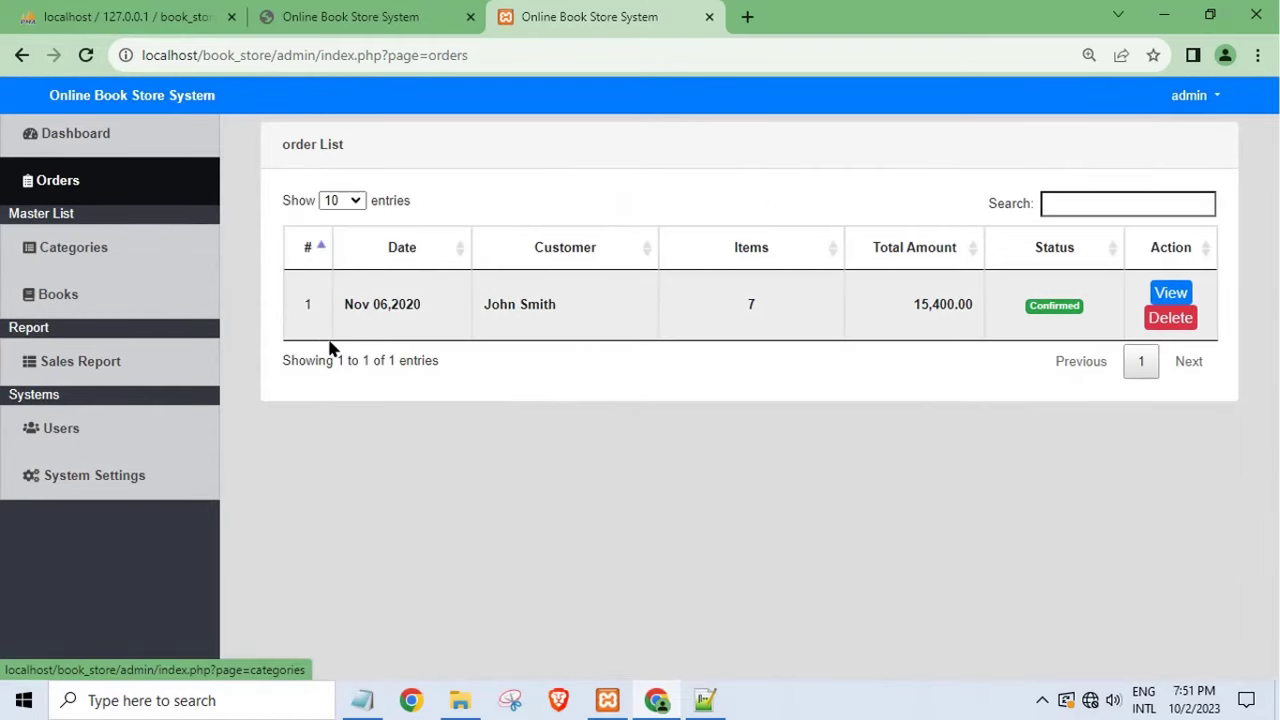
pyautogui.click(95, 312)
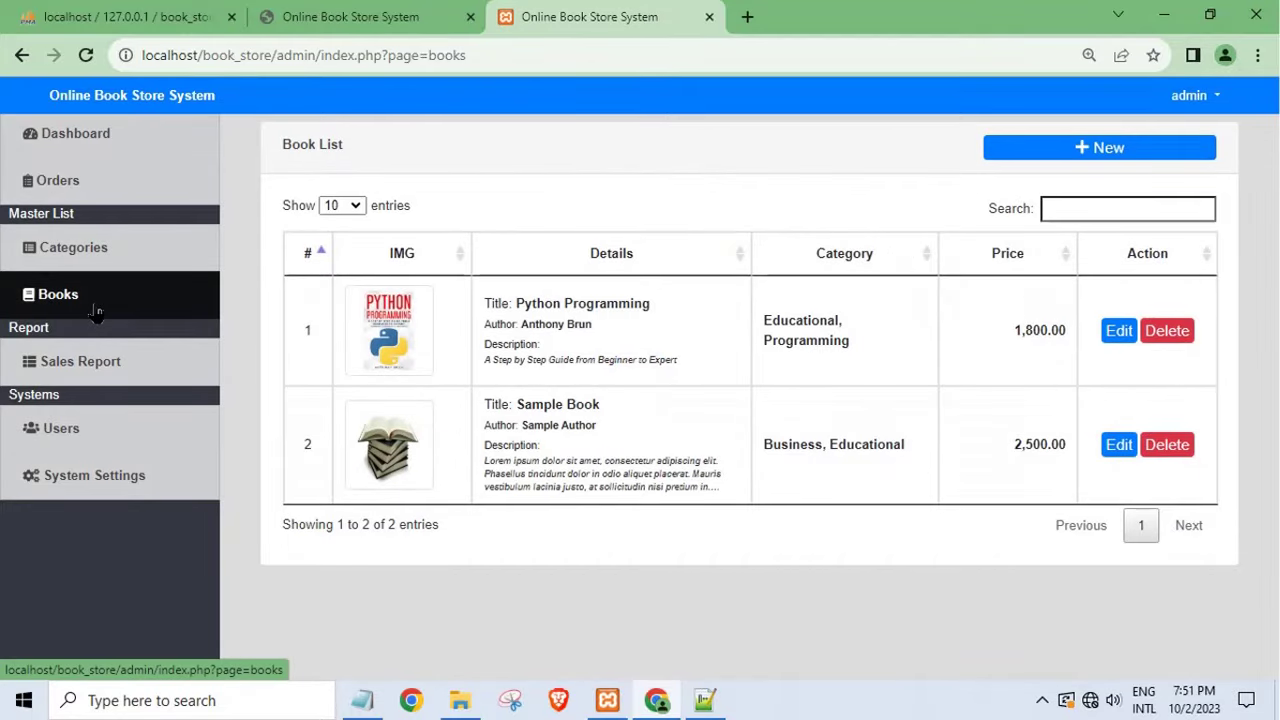
pyautogui.click(108, 136)
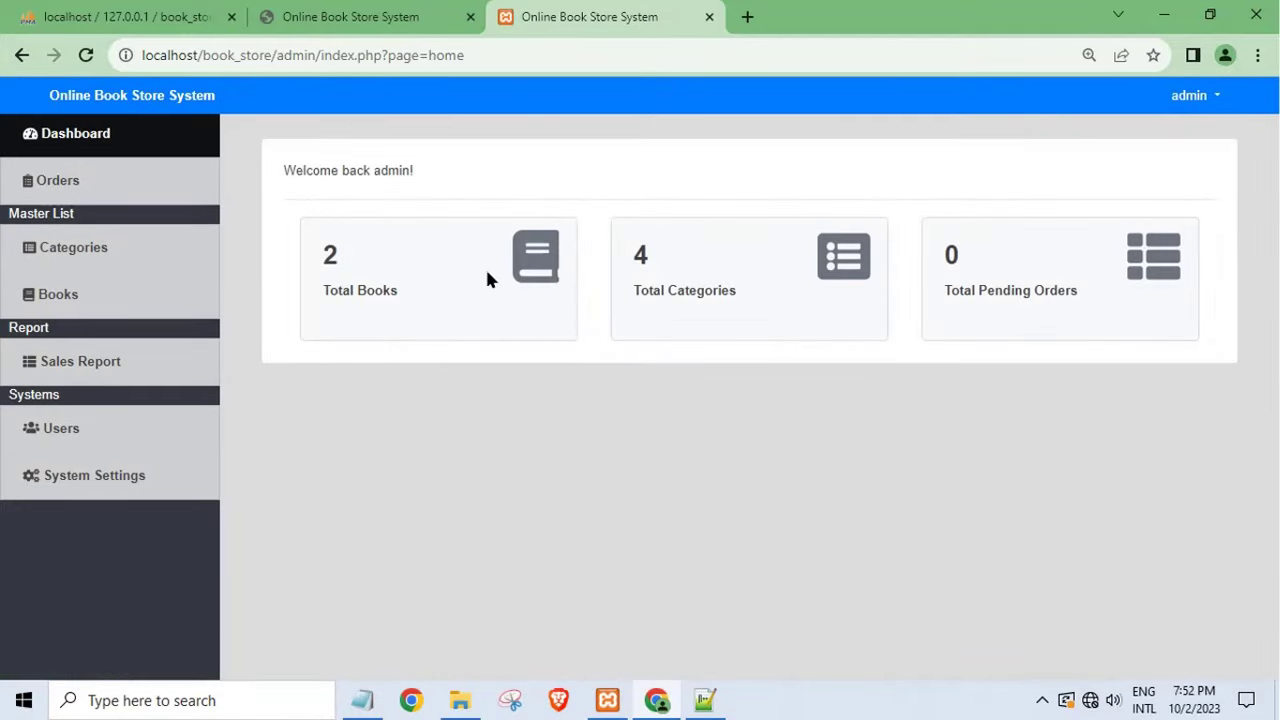
pyautogui.click(142, 247)
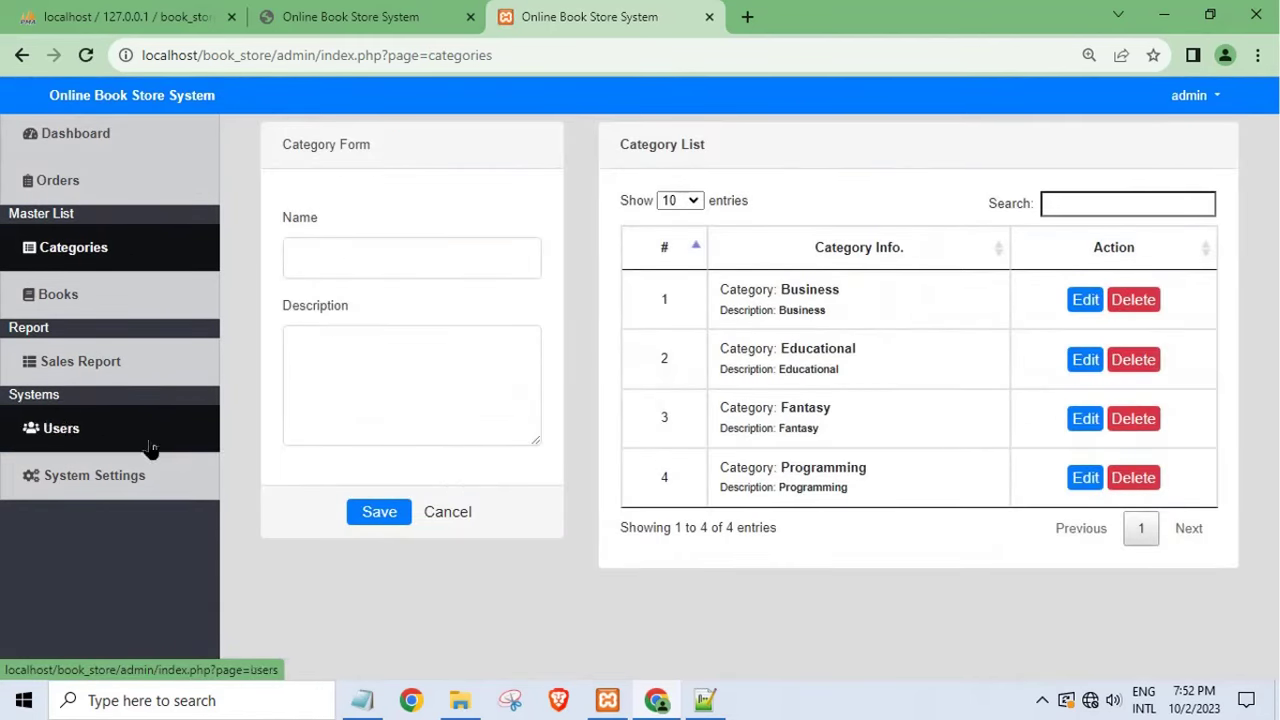
pyautogui.click(82, 369)
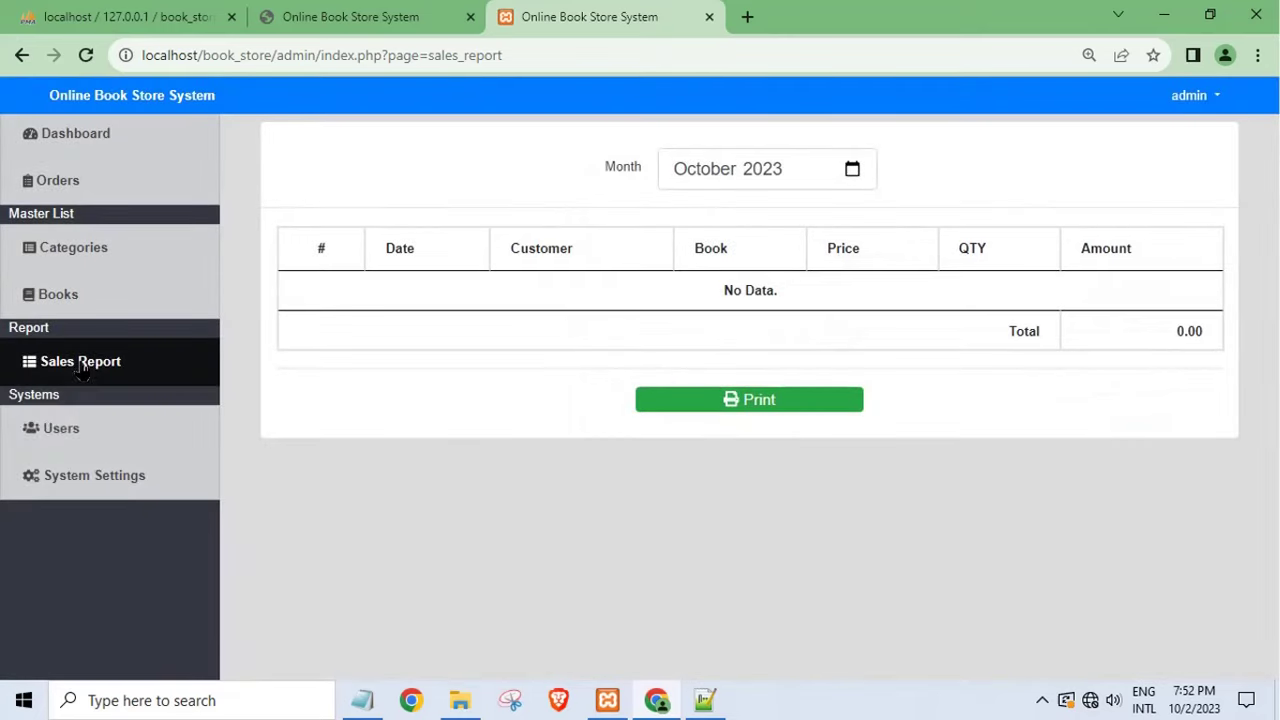
pyautogui.click(72, 440)
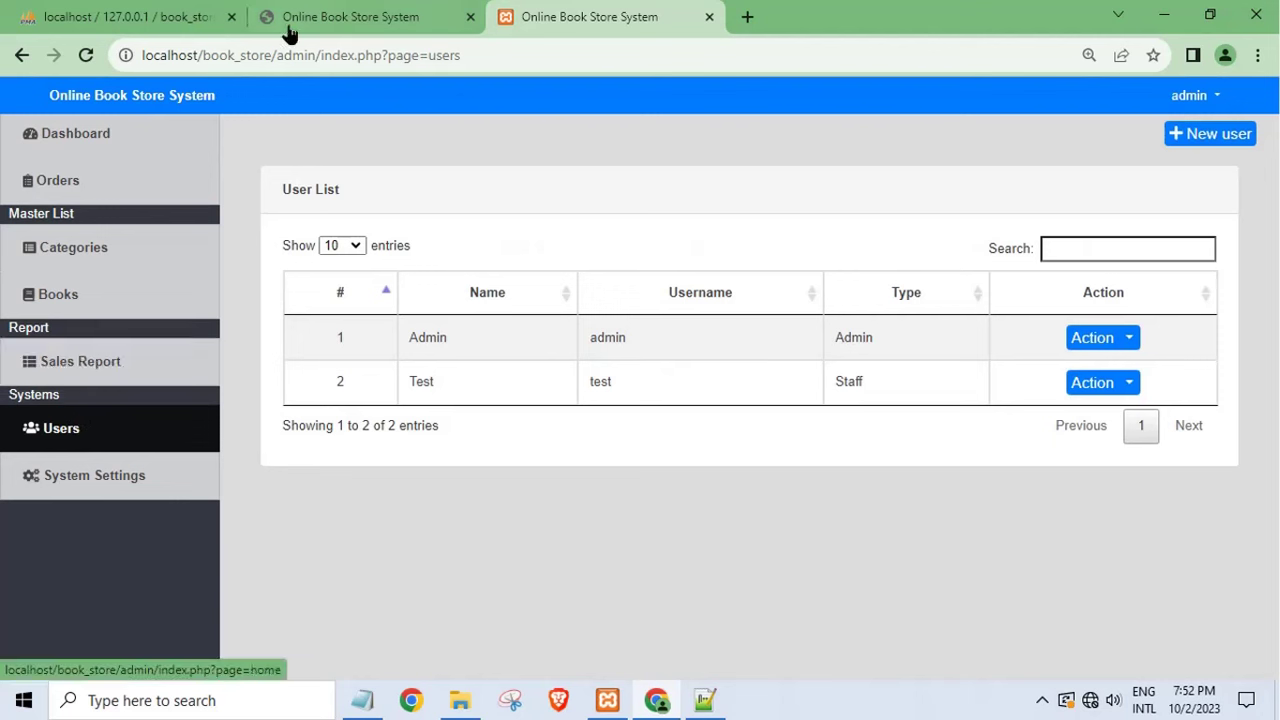
pyautogui.click(1190, 95)
# - Log out of admin, sign in as the customer, and open the cart page
pyautogui.click(1187, 167)
pyautogui.click(340, 22)
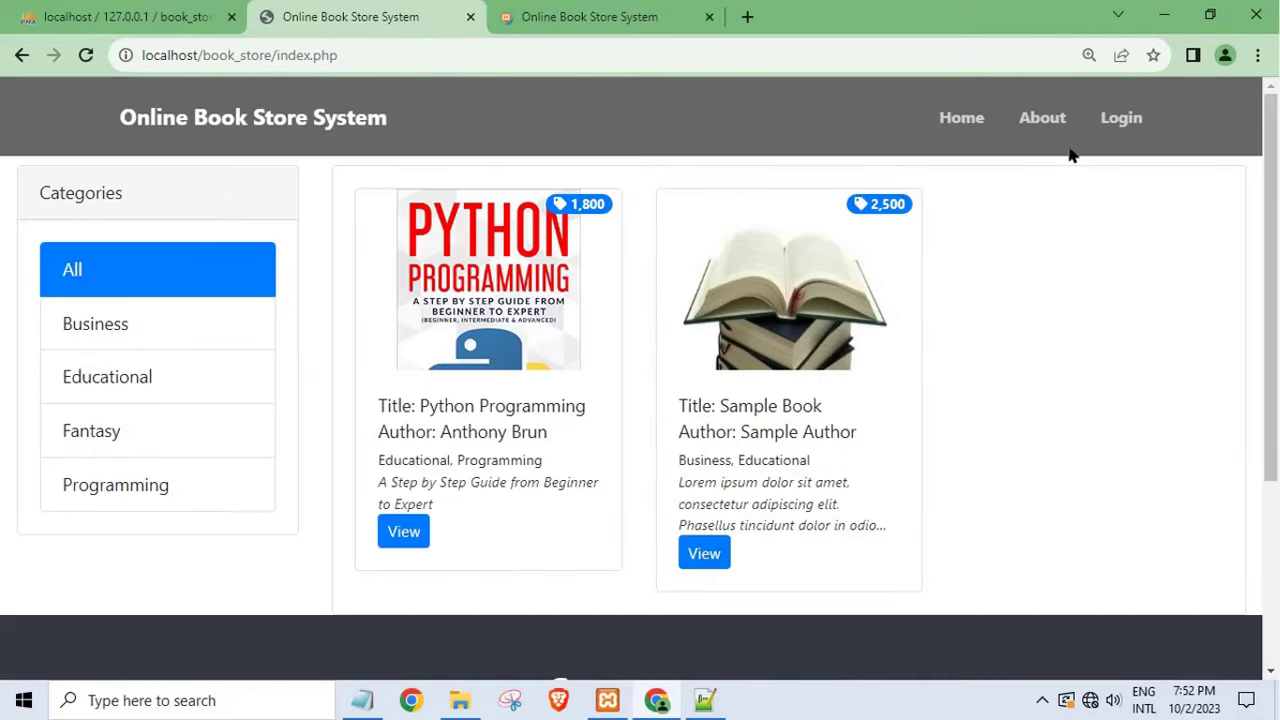
pyautogui.click(1128, 126)
pyautogui.click(509, 251)
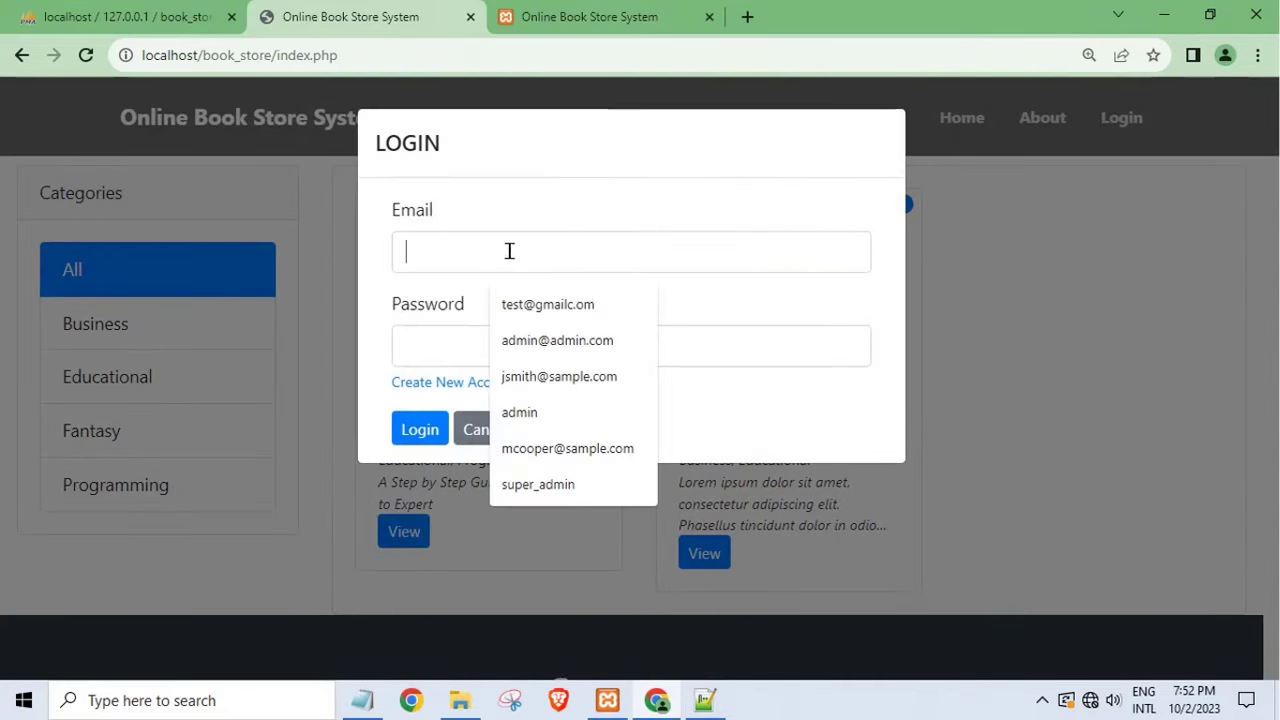
pyautogui.click(547, 304)
pyautogui.click(434, 345)
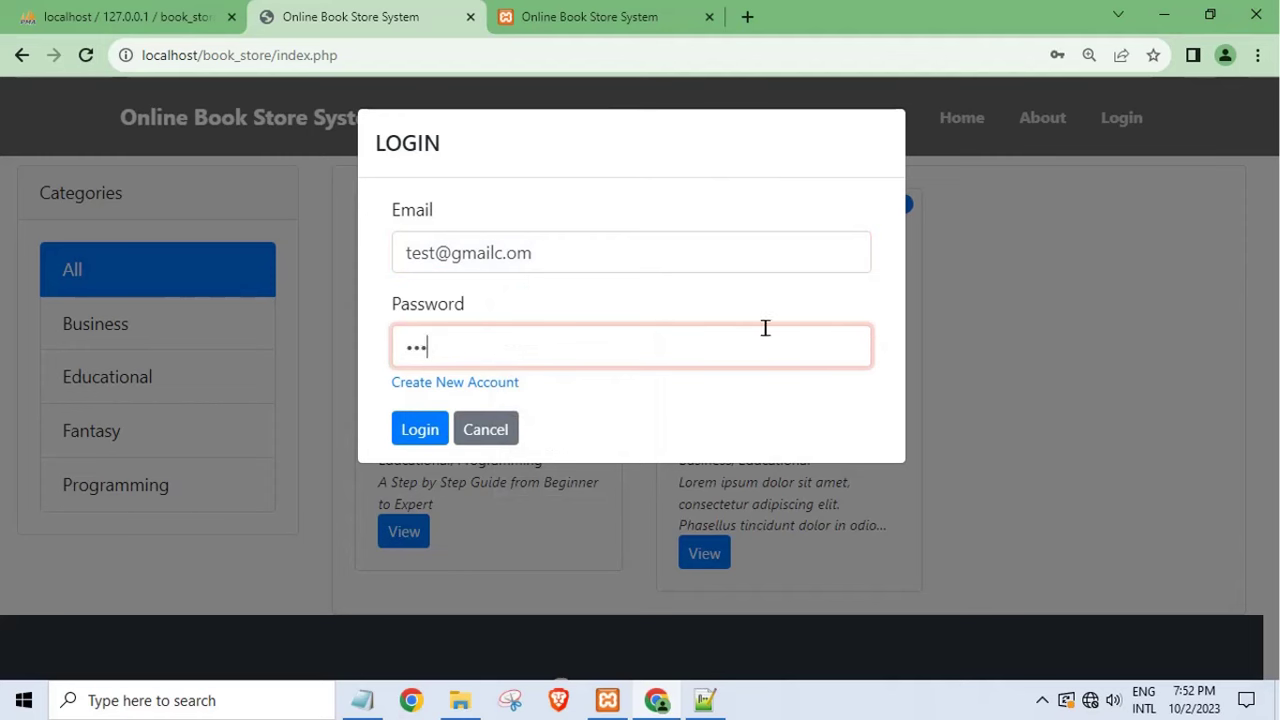
pyautogui.click(442, 430)
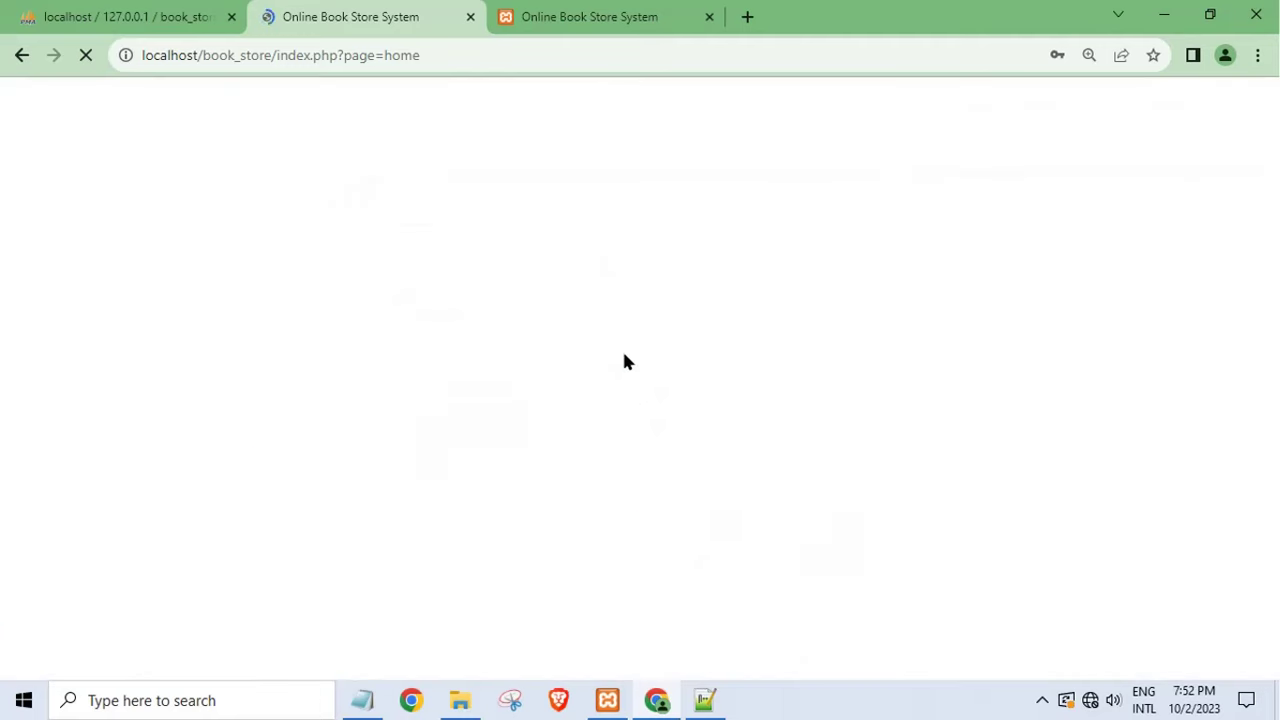
pyautogui.click(952, 124)
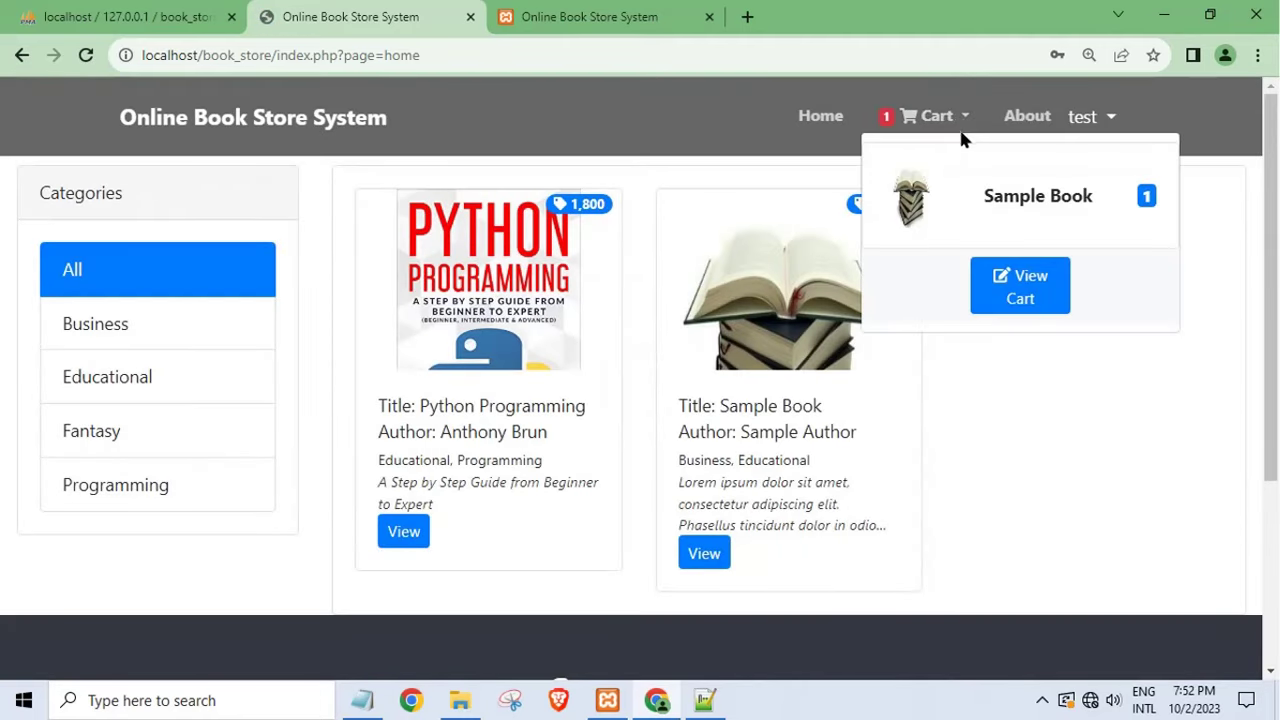
pyautogui.click(1027, 300)
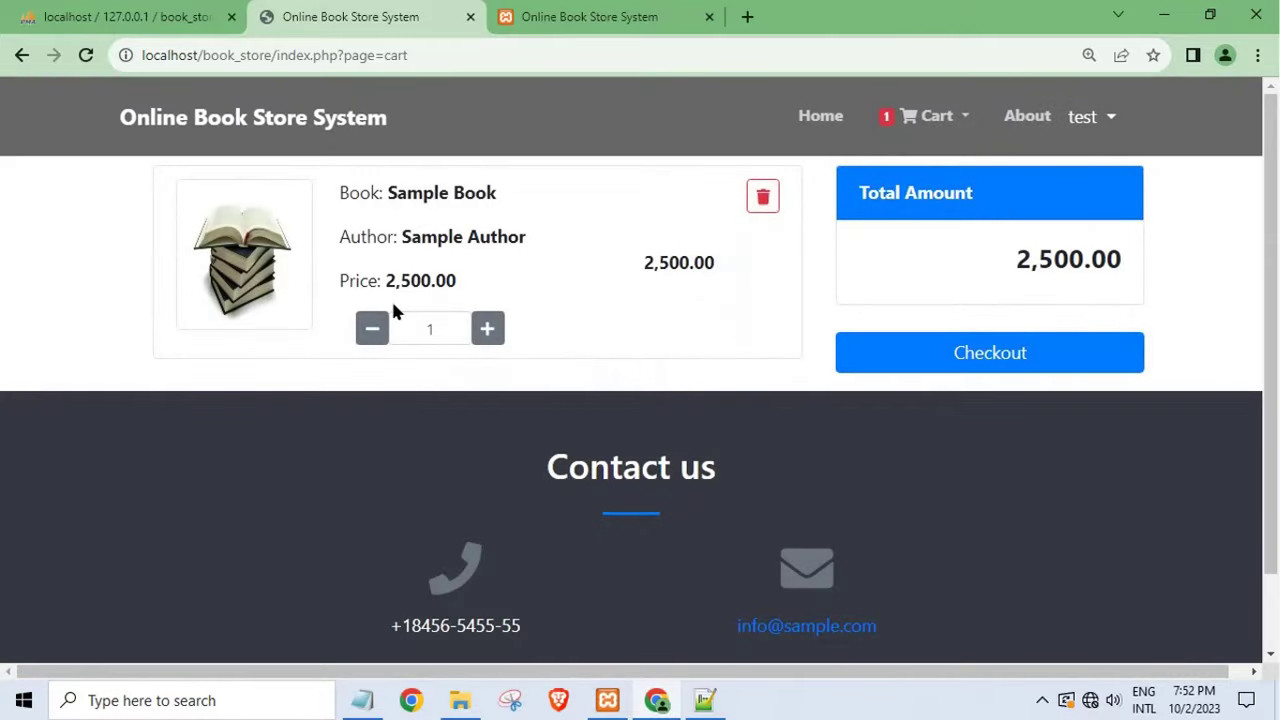
# - Check out the Sample Book cart, entering a delivery address, and submit the order
pyautogui.click(1012, 362)
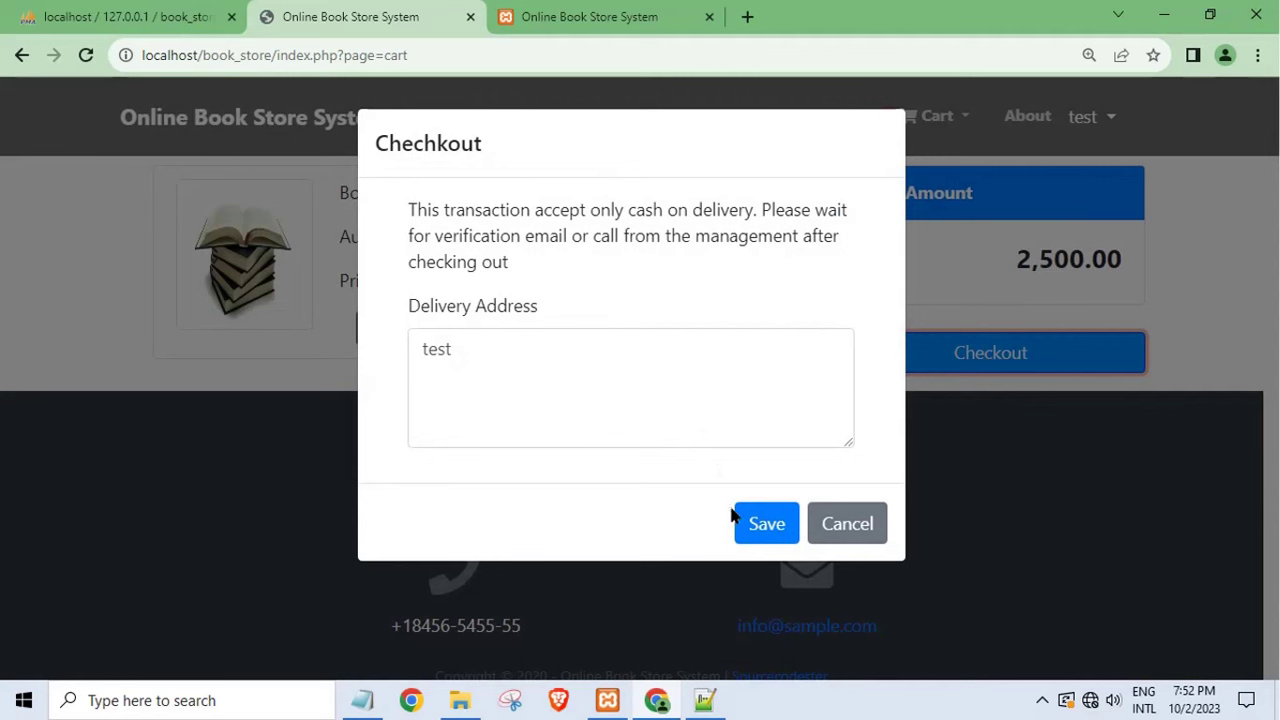
pyautogui.click(539, 347)
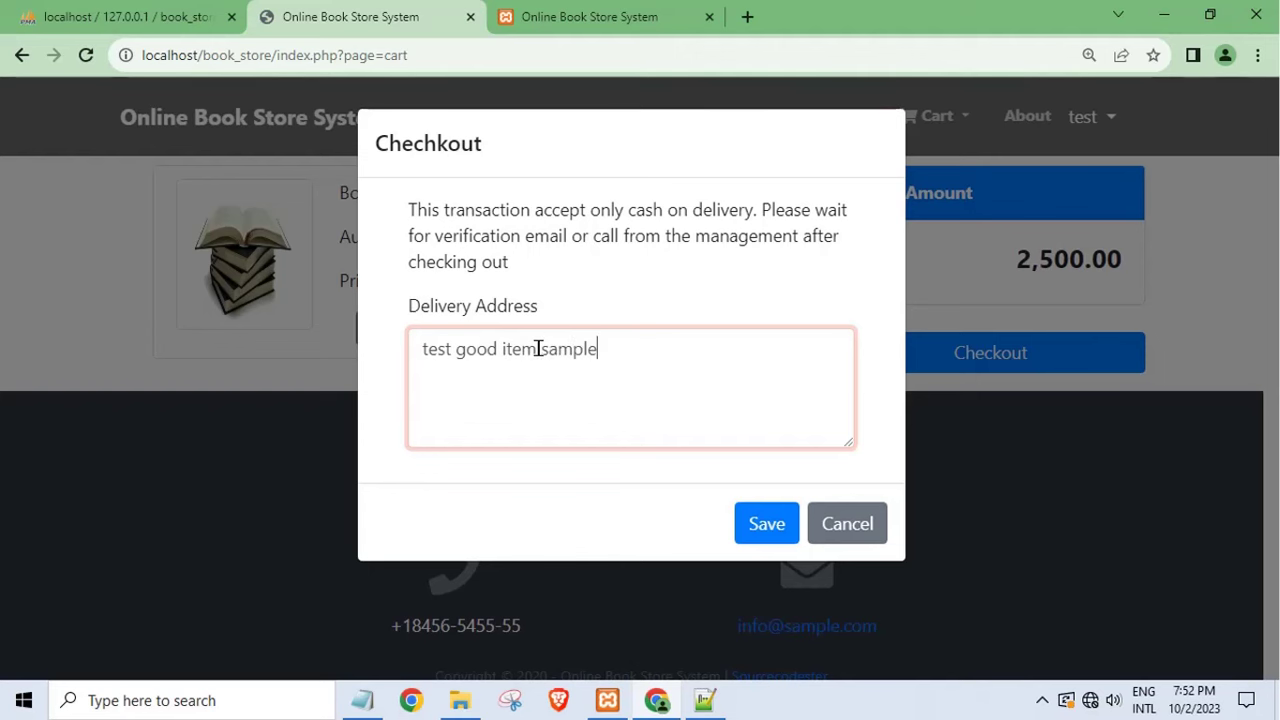
pyautogui.click(766, 526)
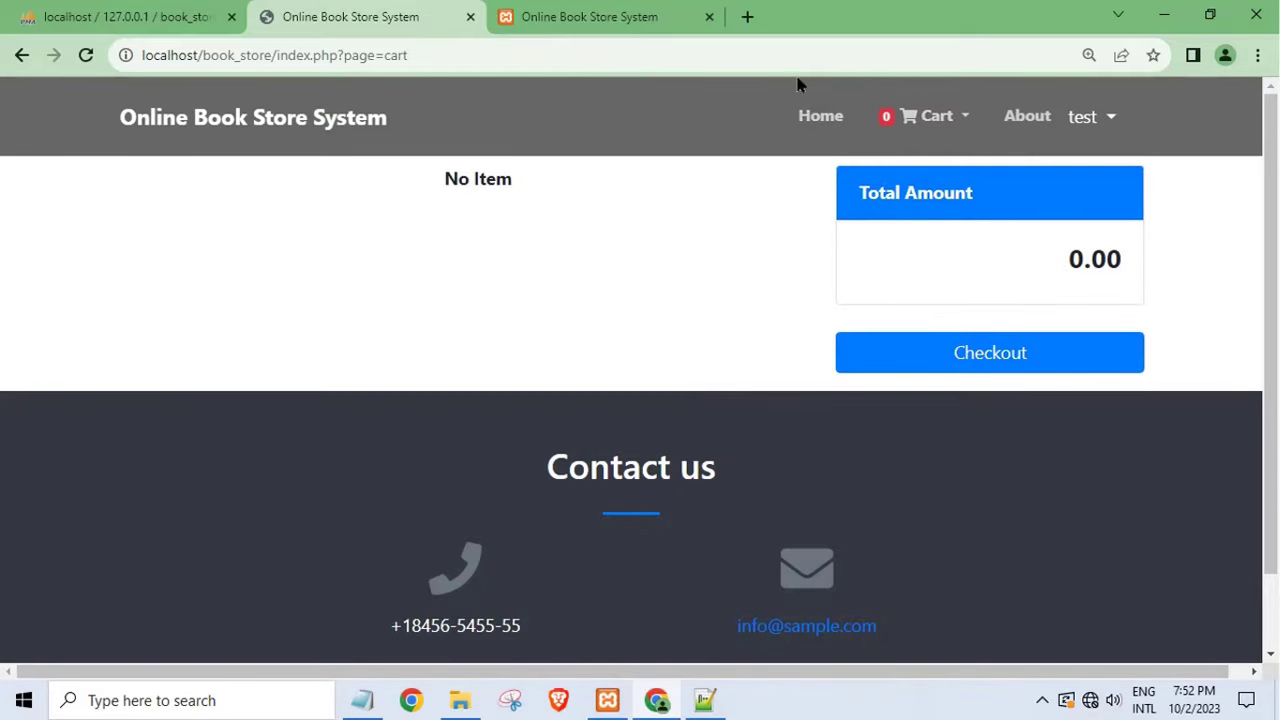
# - Switch to the admin tab and log in with the saved admin username
pyautogui.click(1088, 133)
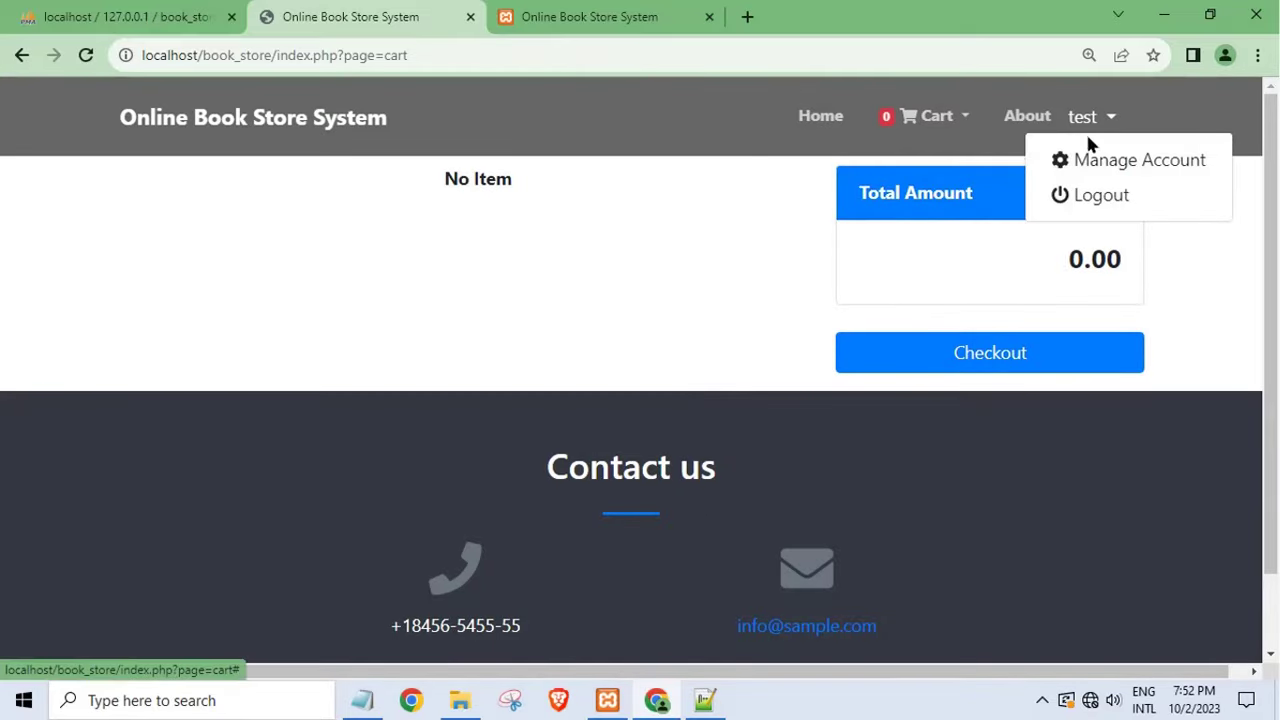
pyautogui.click(511, 10)
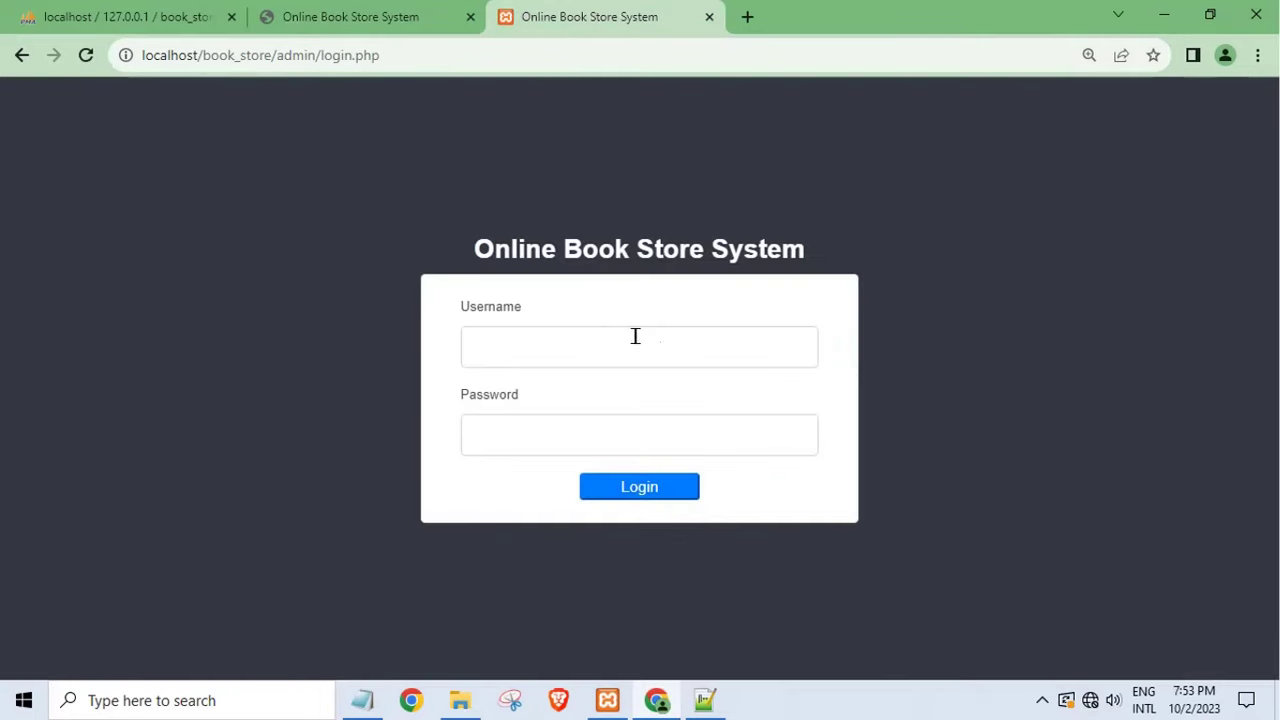
pyautogui.click(543, 354)
pyautogui.click(564, 405)
pyautogui.click(531, 426)
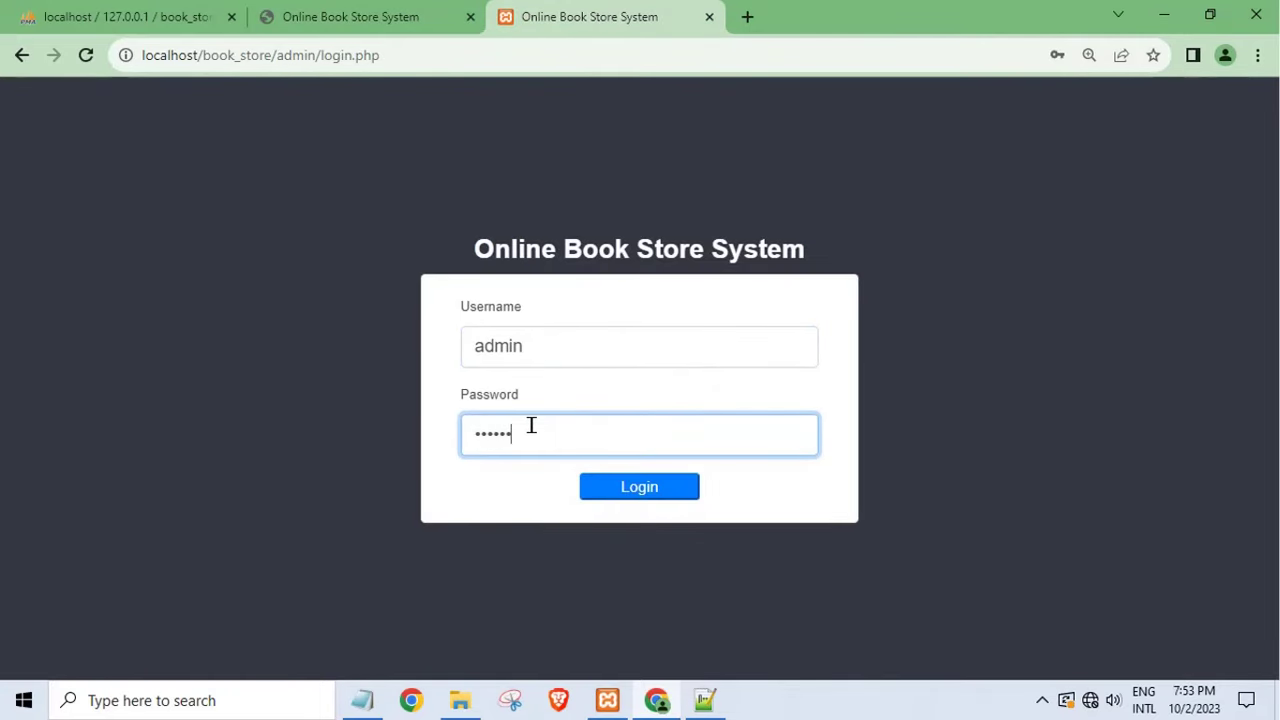
pyautogui.click(640, 490)
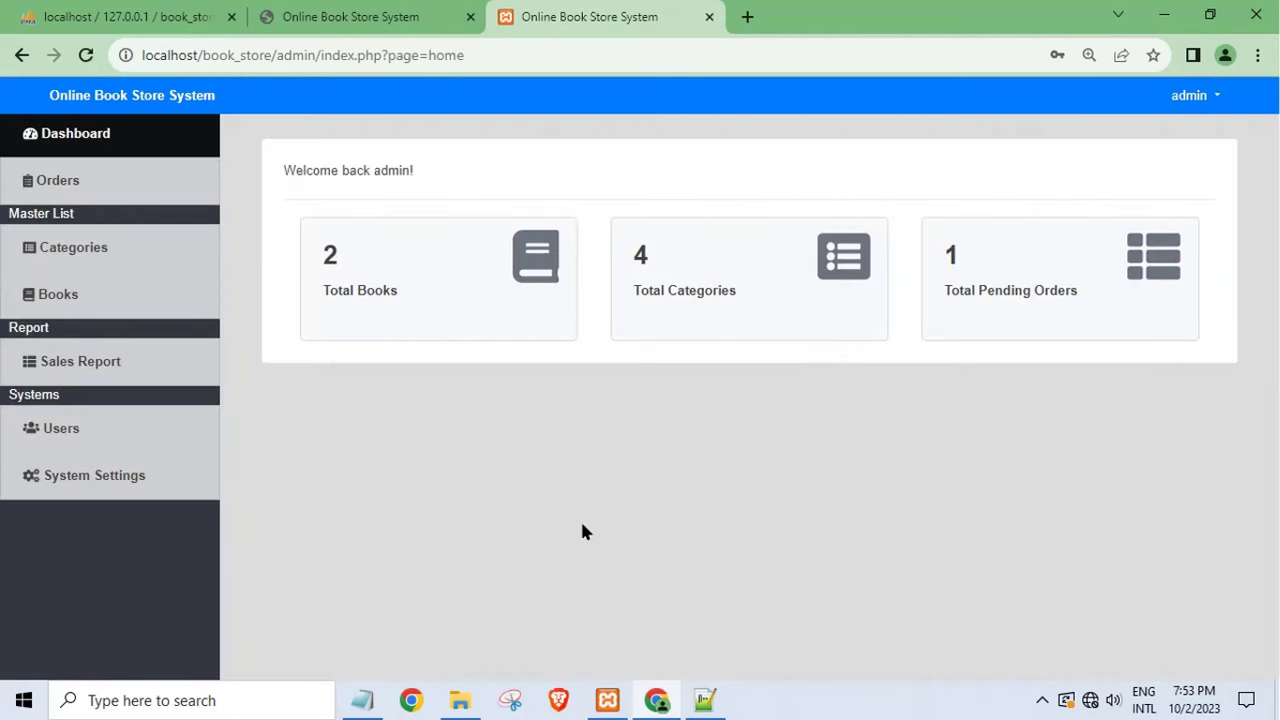
# - Open the new 2,500.00 order in the Orders list and set its status to Confirmed
pyautogui.click(30, 182)
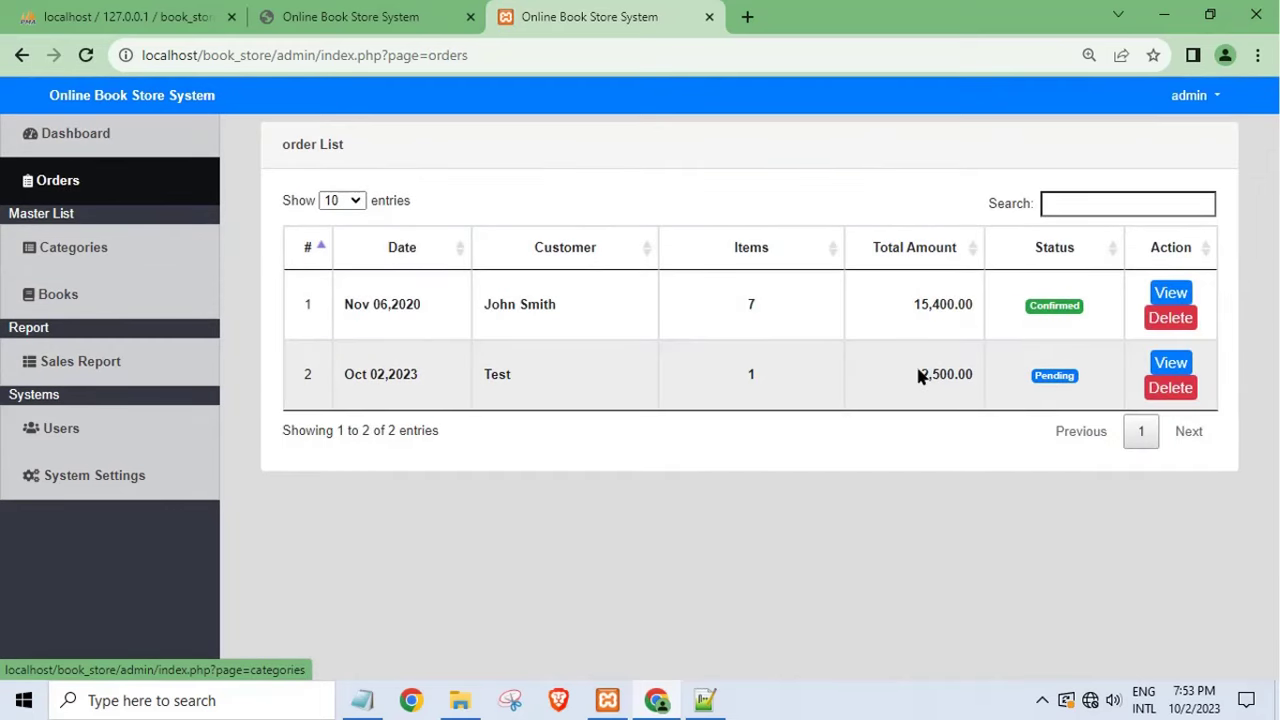
pyautogui.moveTo(919, 375); pyautogui.dragTo(954, 392)
pyautogui.doubleClick(490, 374)
pyautogui.click(1160, 366)
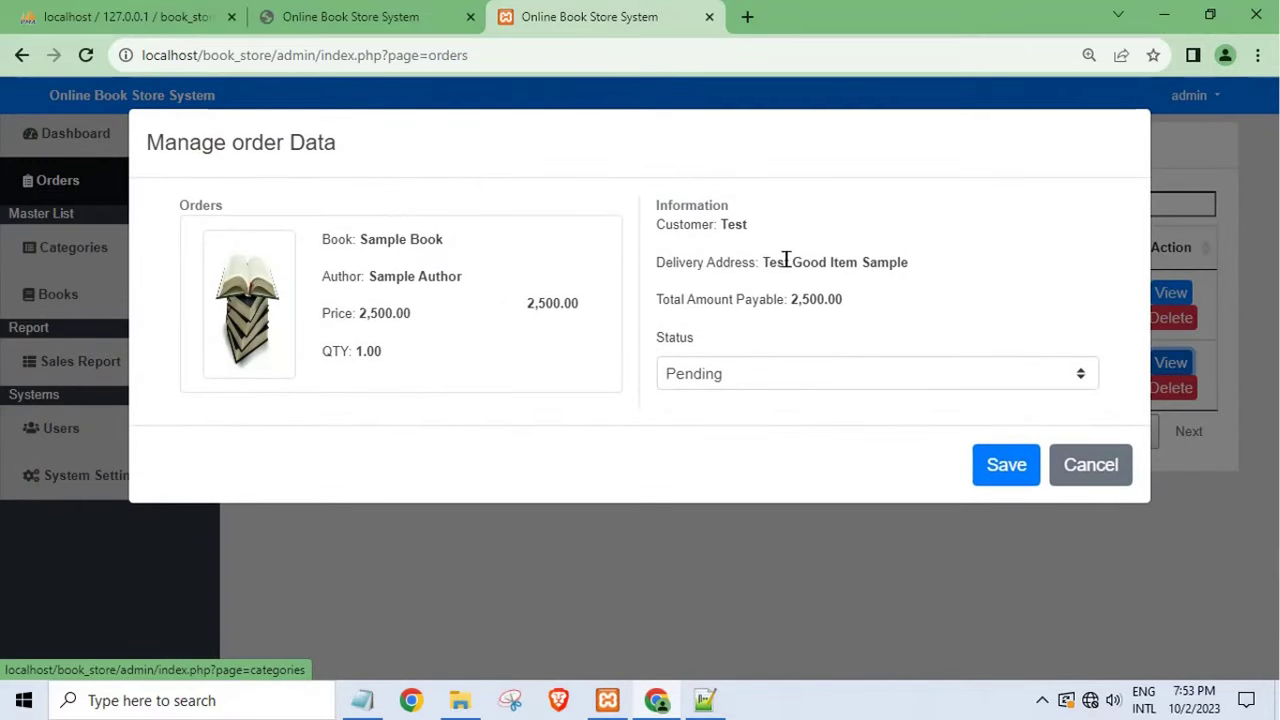
pyautogui.moveTo(762, 266); pyautogui.dragTo(912, 270)
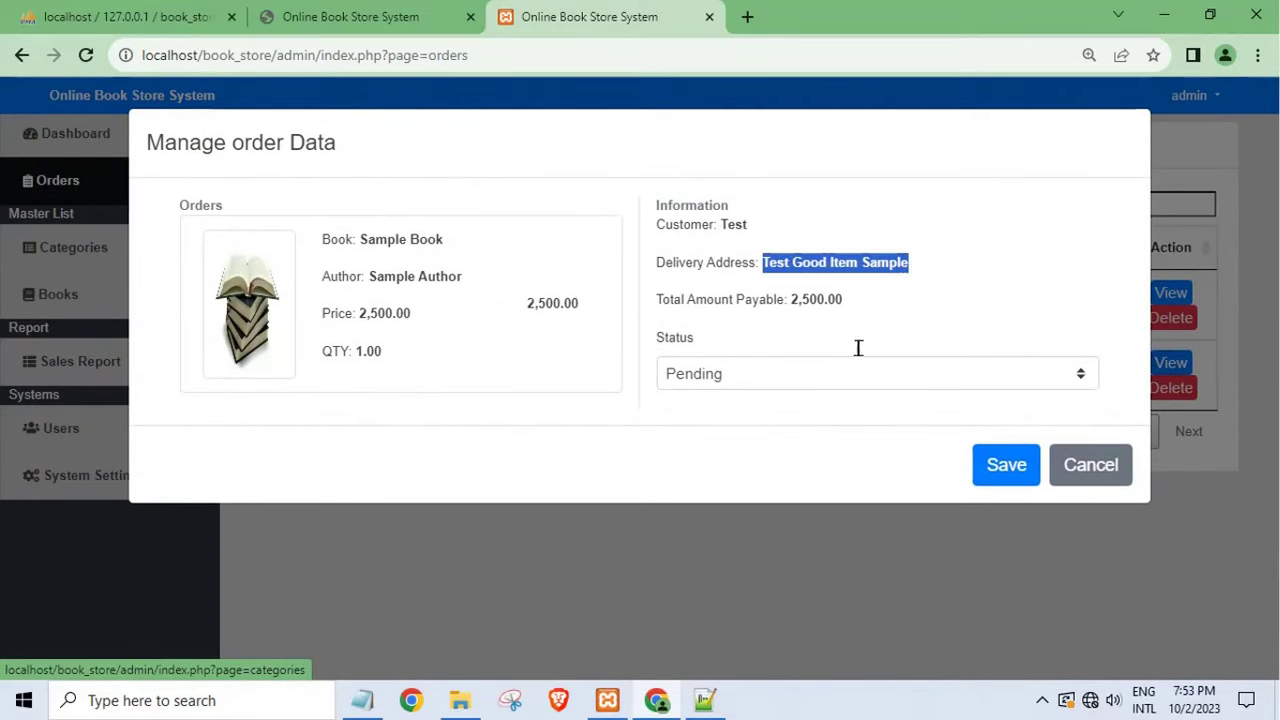
pyautogui.click(780, 371)
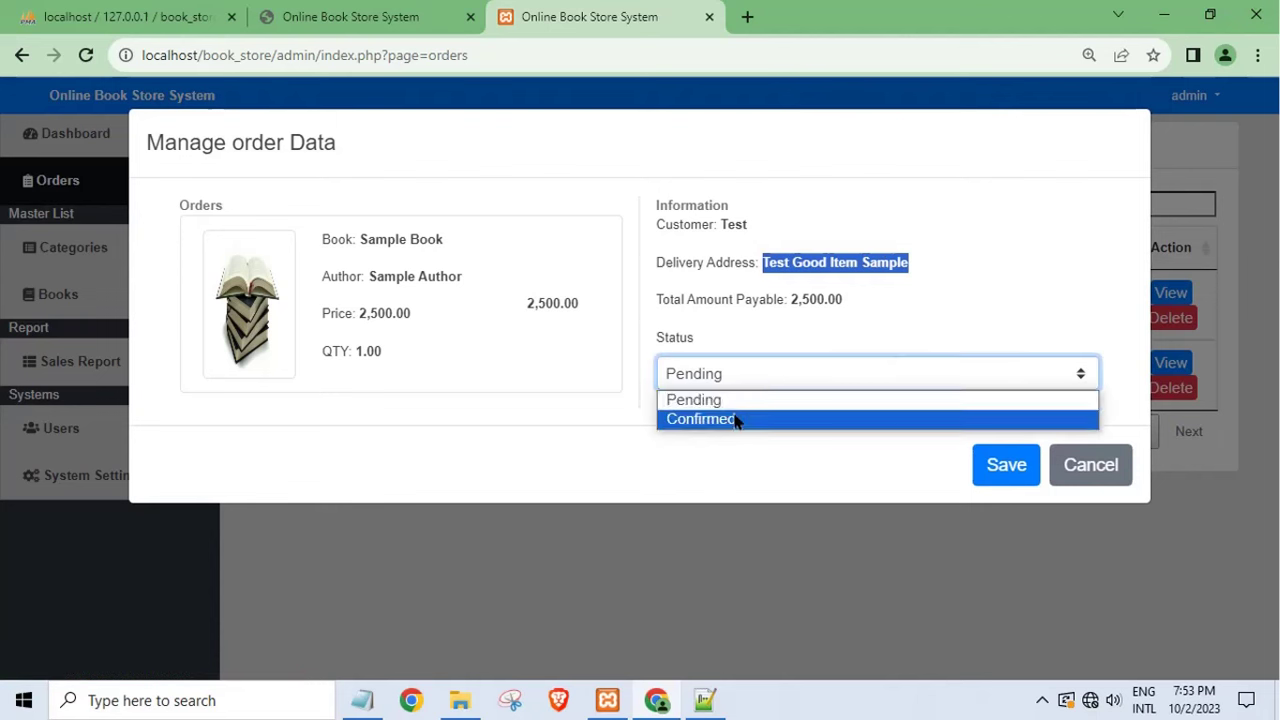
pyautogui.click(737, 420)
pyautogui.click(1003, 450)
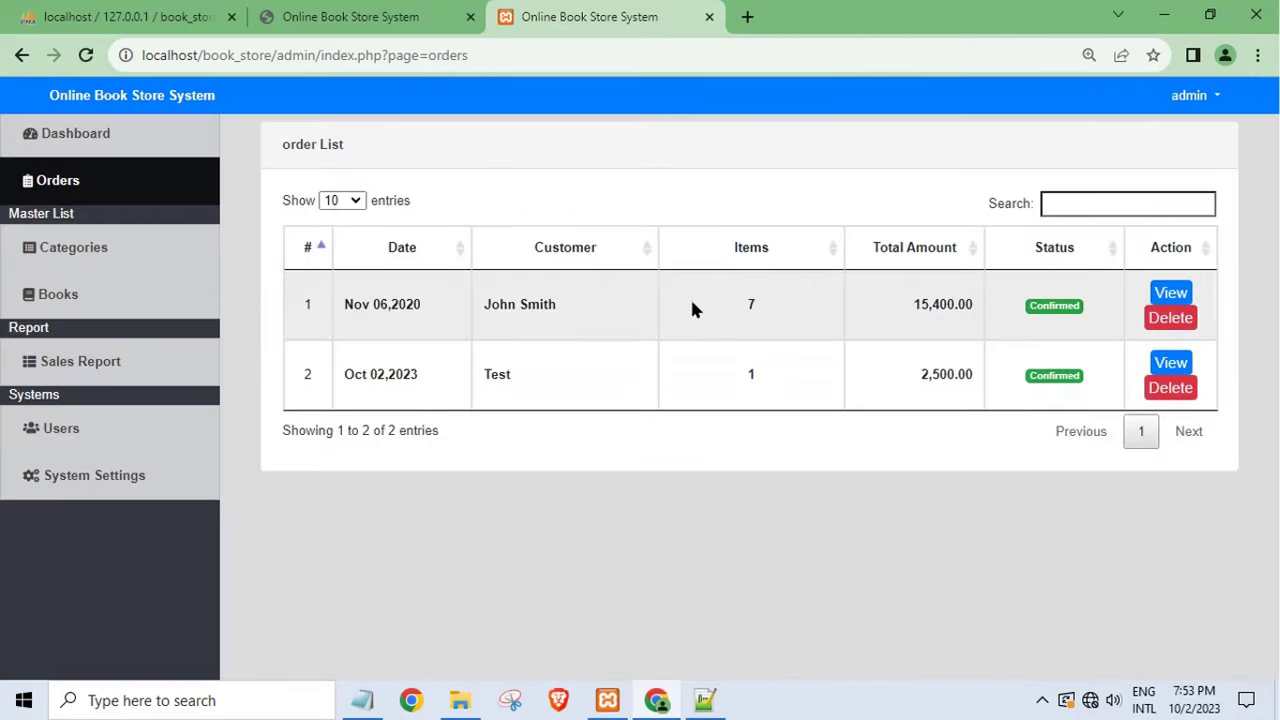
# - Recheck the confirmed order, then log out of both the admin and customer sides
pyautogui.click(1170, 362)
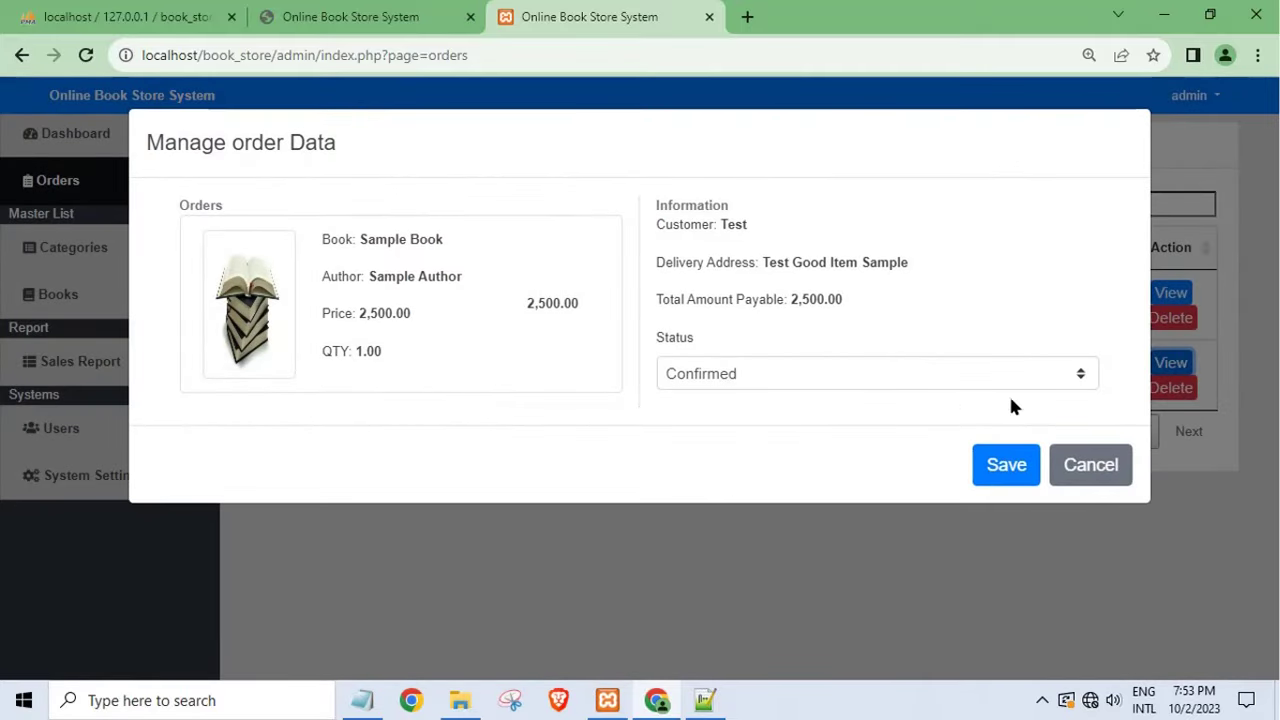
pyautogui.click(1092, 478)
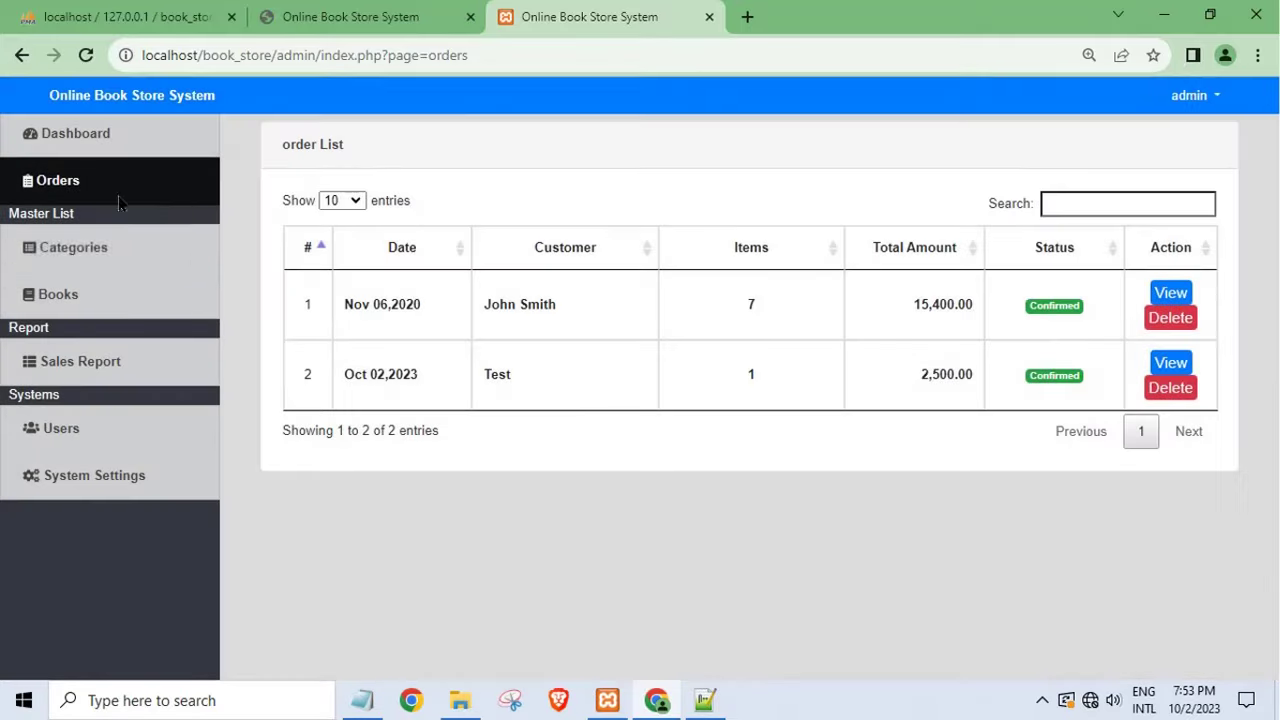
pyautogui.click(352, 20)
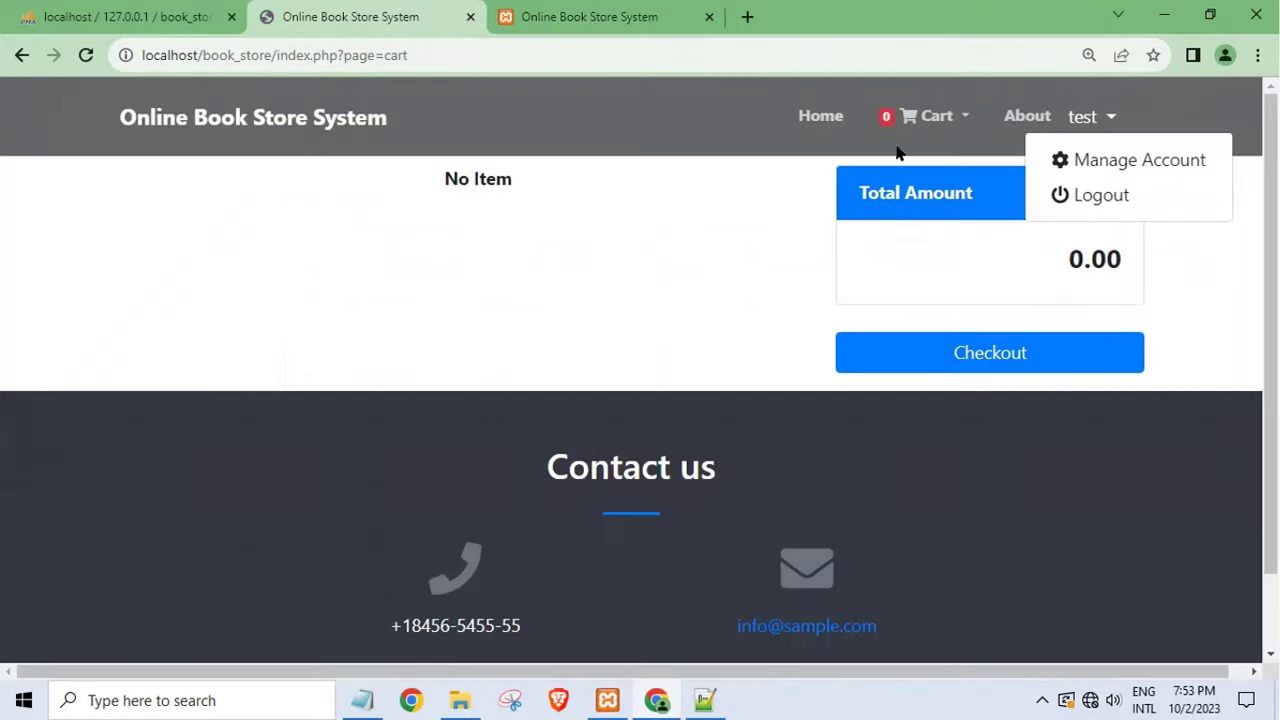
pyautogui.click(570, 20)
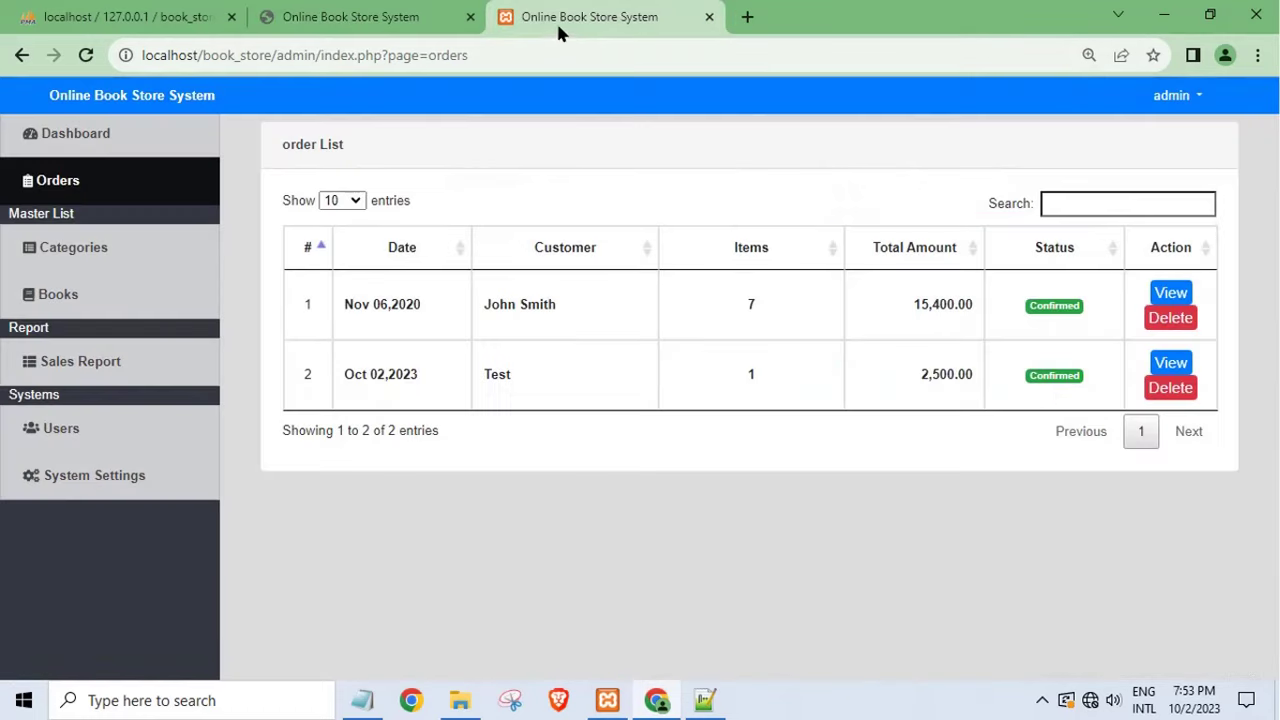
pyautogui.click(1194, 100)
pyautogui.click(1165, 172)
pyautogui.click(440, 20)
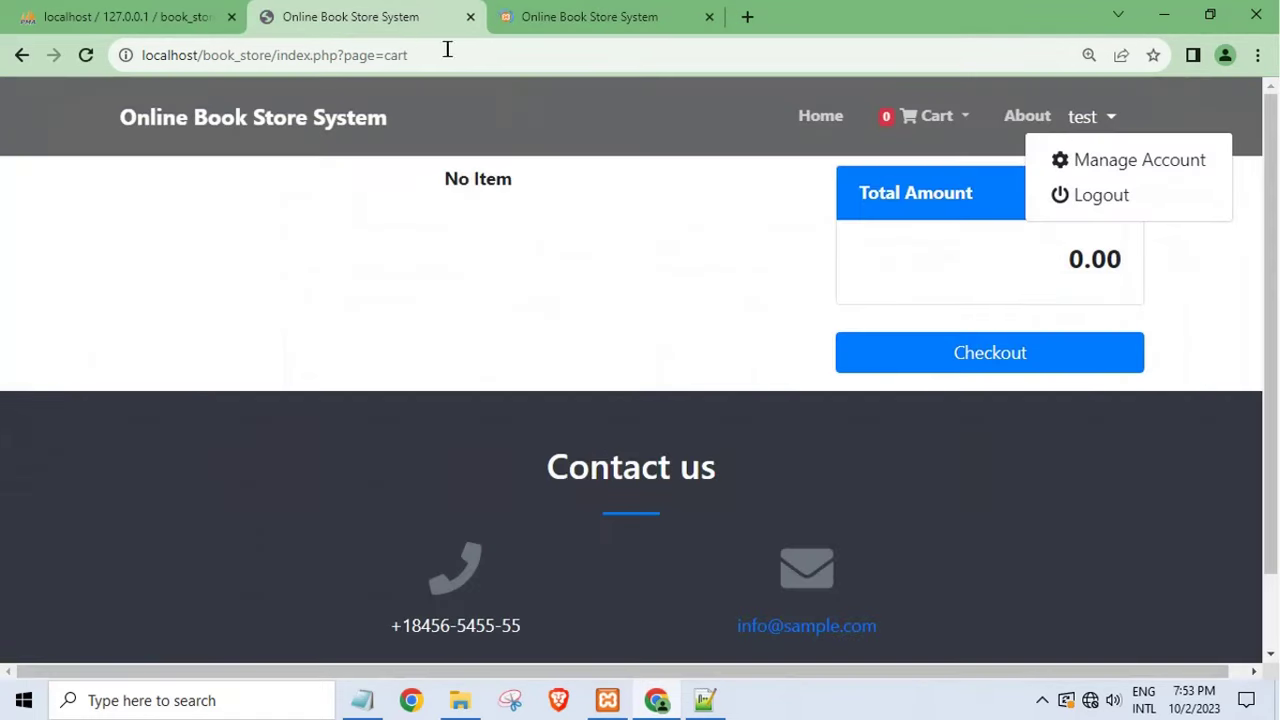
pyautogui.click(1090, 195)
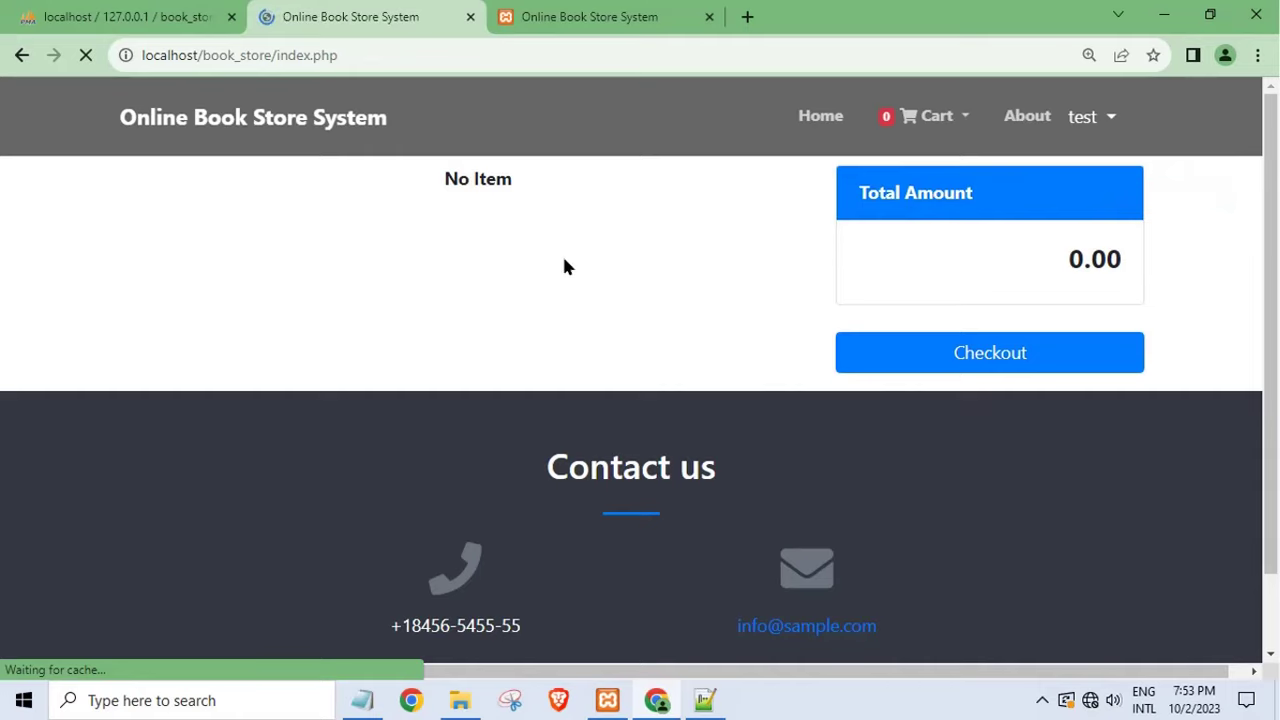
# - Close the folder window and code editor, and start replacing the Notepad note's text with 'th'
pyautogui.hotkey('alt', 'Tab')
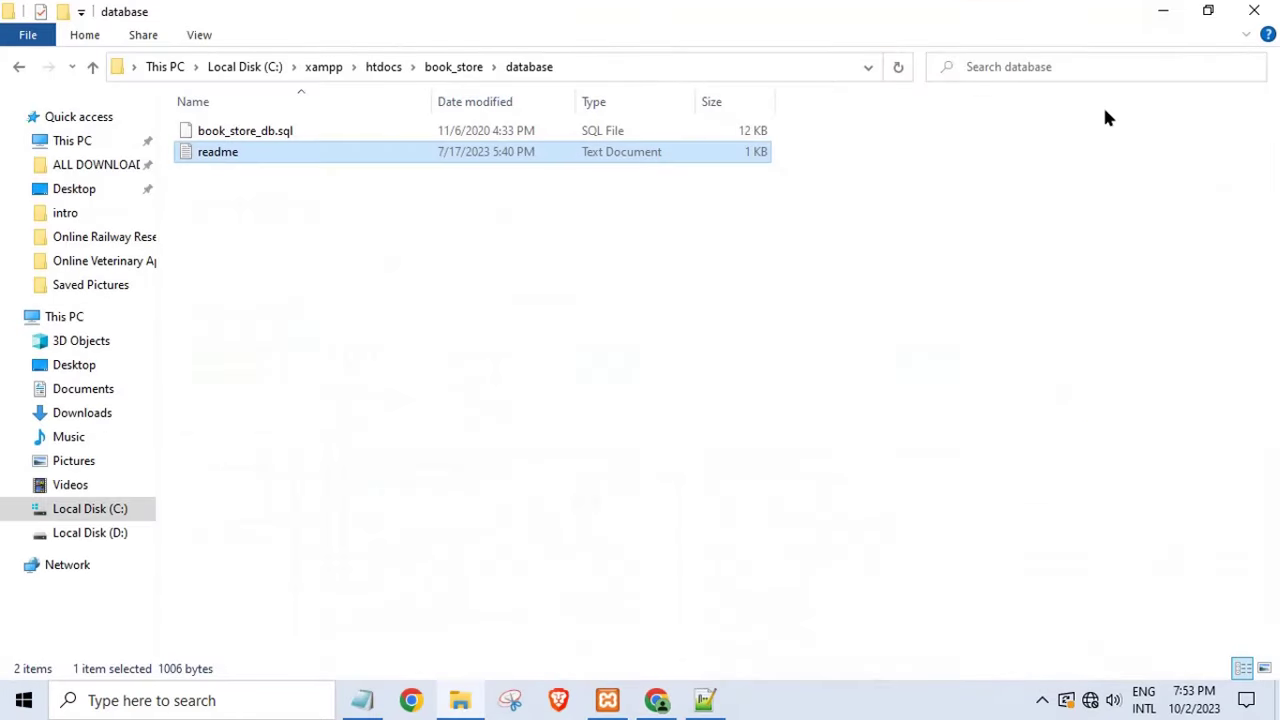
pyautogui.click(1165, 12)
pyautogui.click(1268, 33)
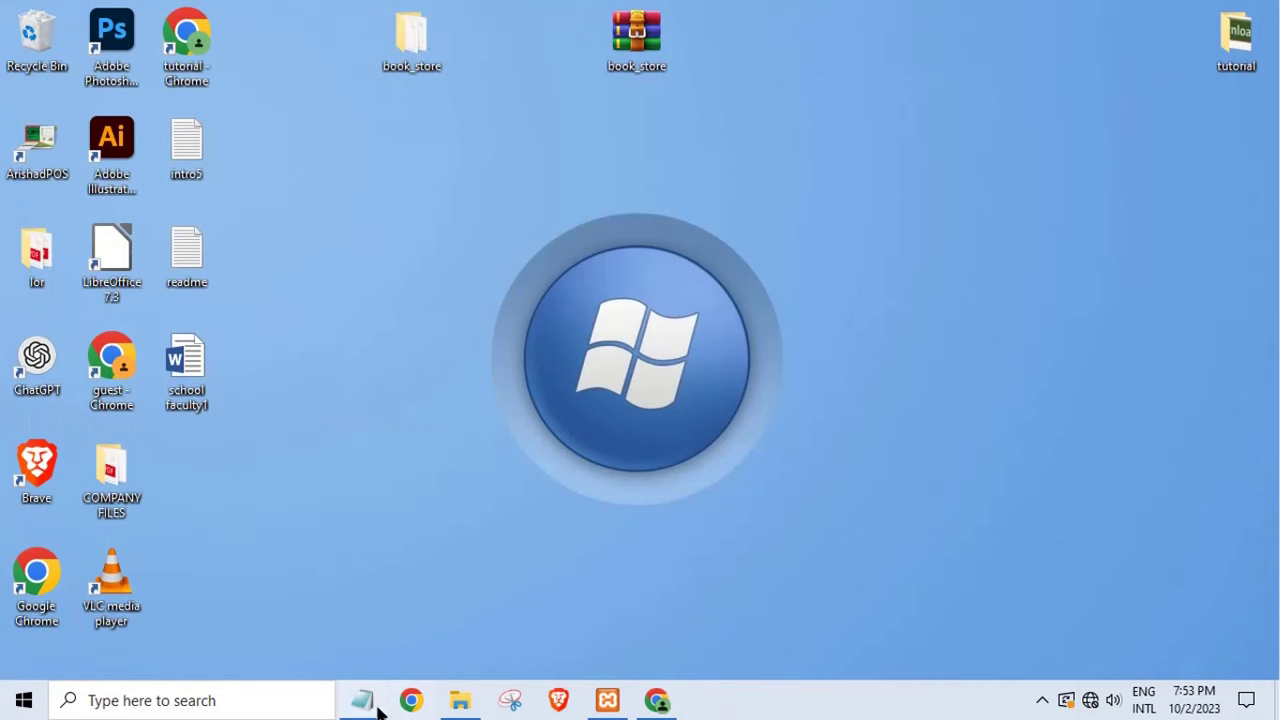
pyautogui.click(364, 702)
pyautogui.hotkey('ctrl', 'a')
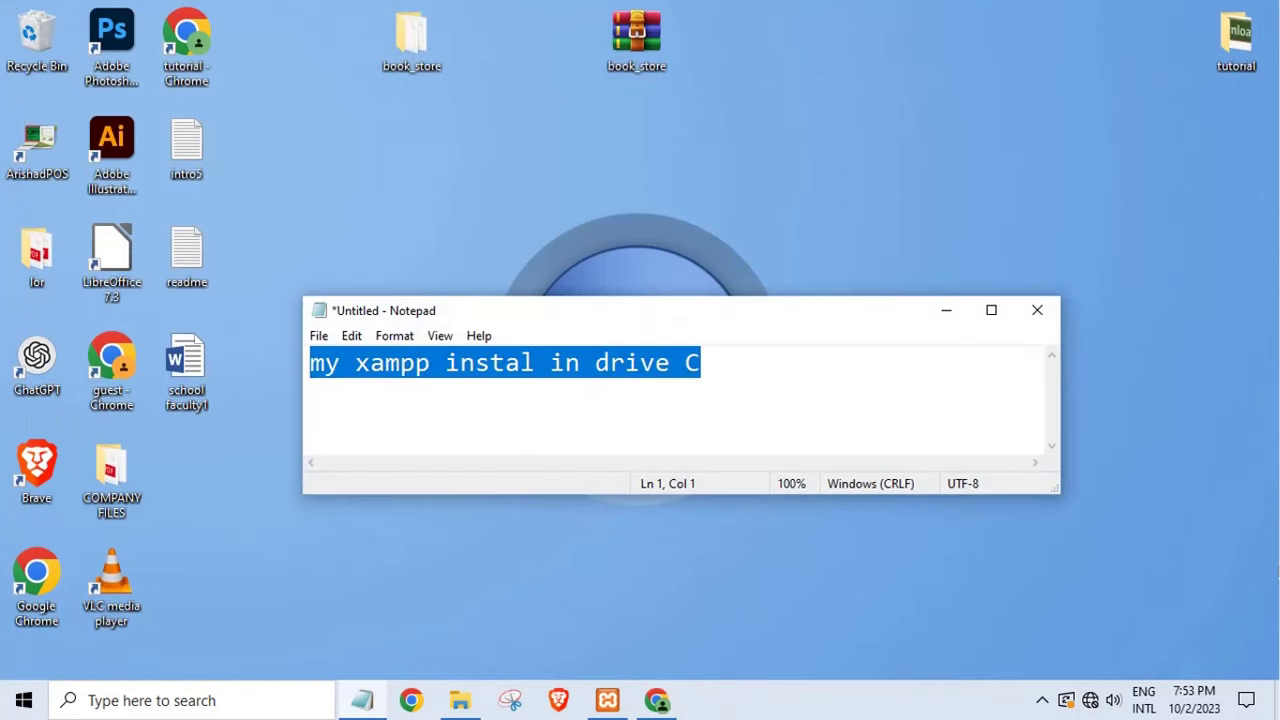
pyautogui.write('thanks')
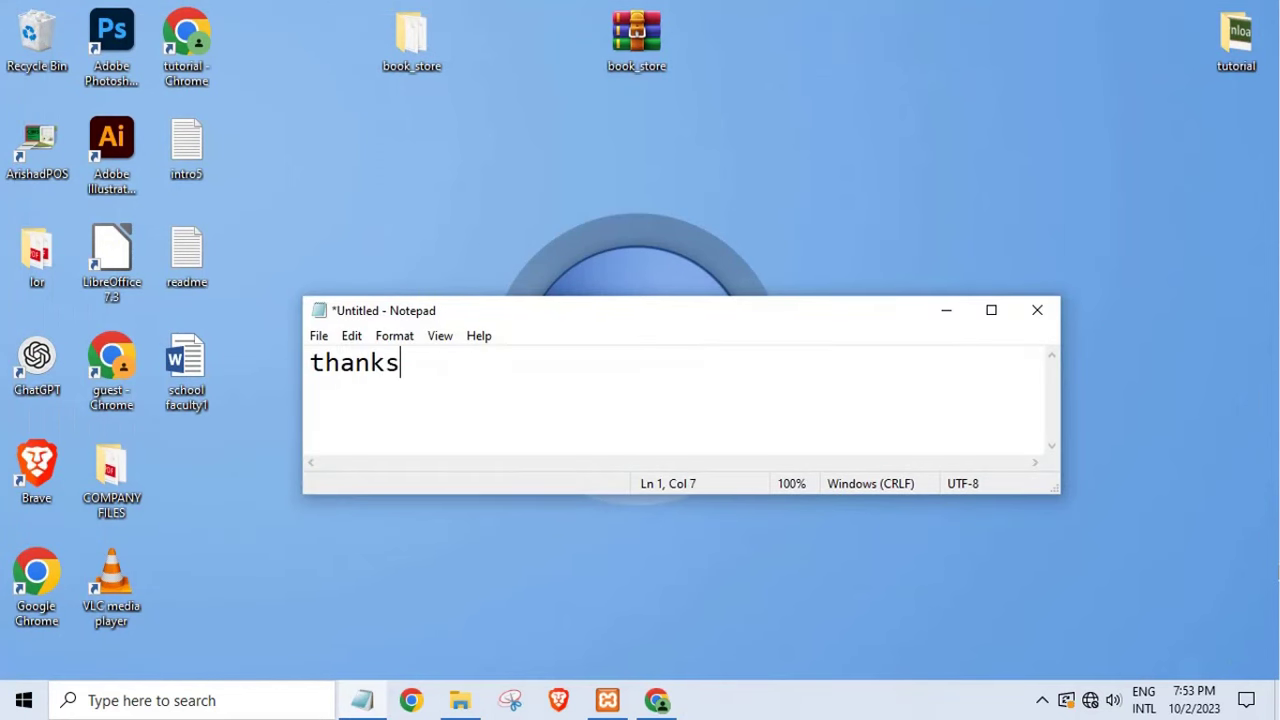